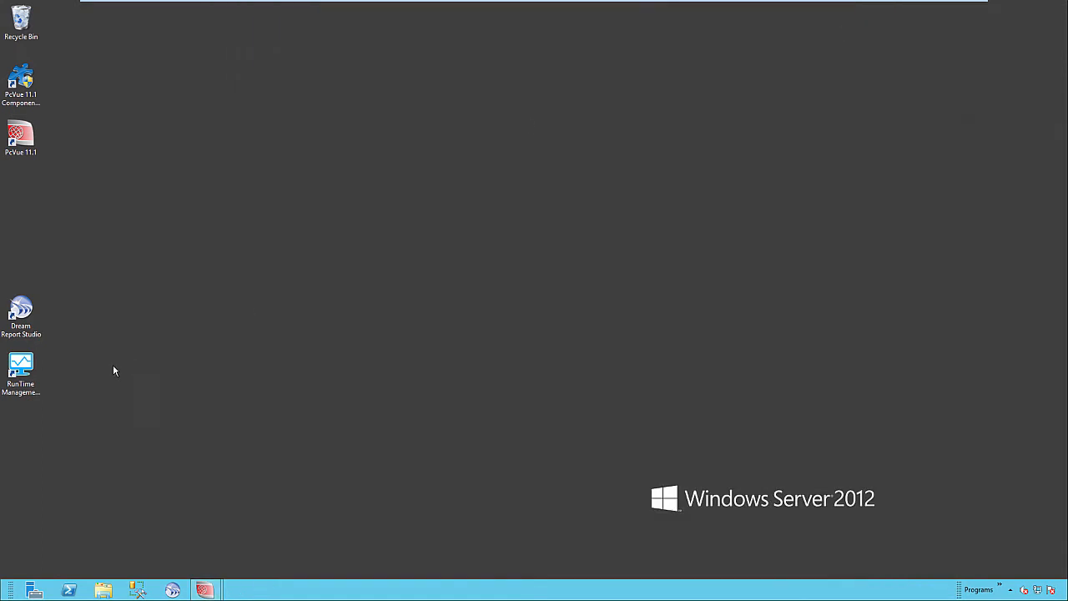
Step: Launch Dream Report Studio and create a new project named PCVue_Reports1
{"action": "double_click", "coordinate": [23, 326]}
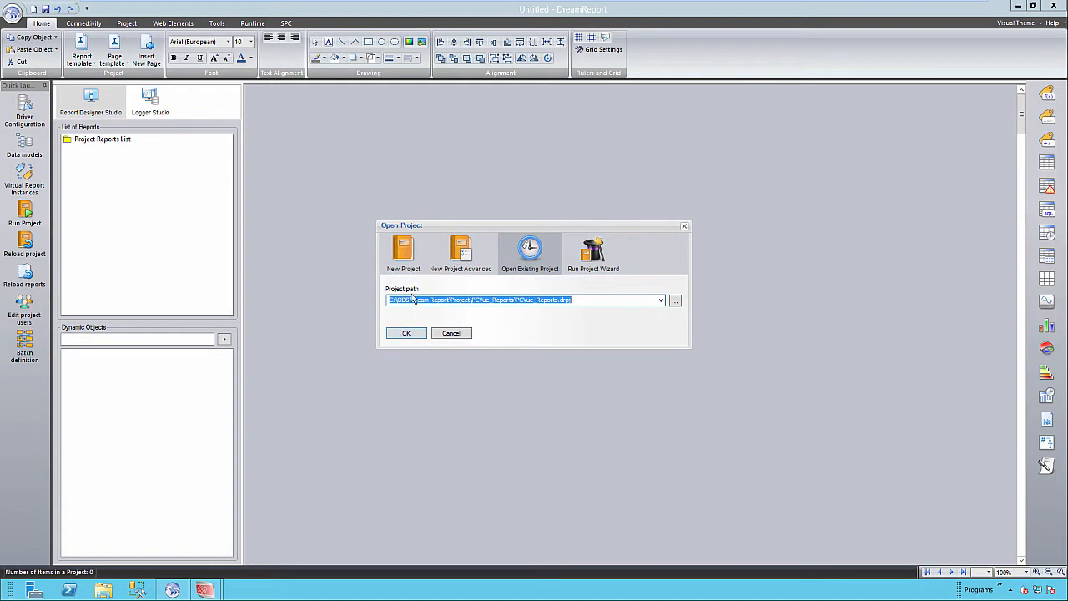
{"action": "left_click", "coordinate": [403, 260]}
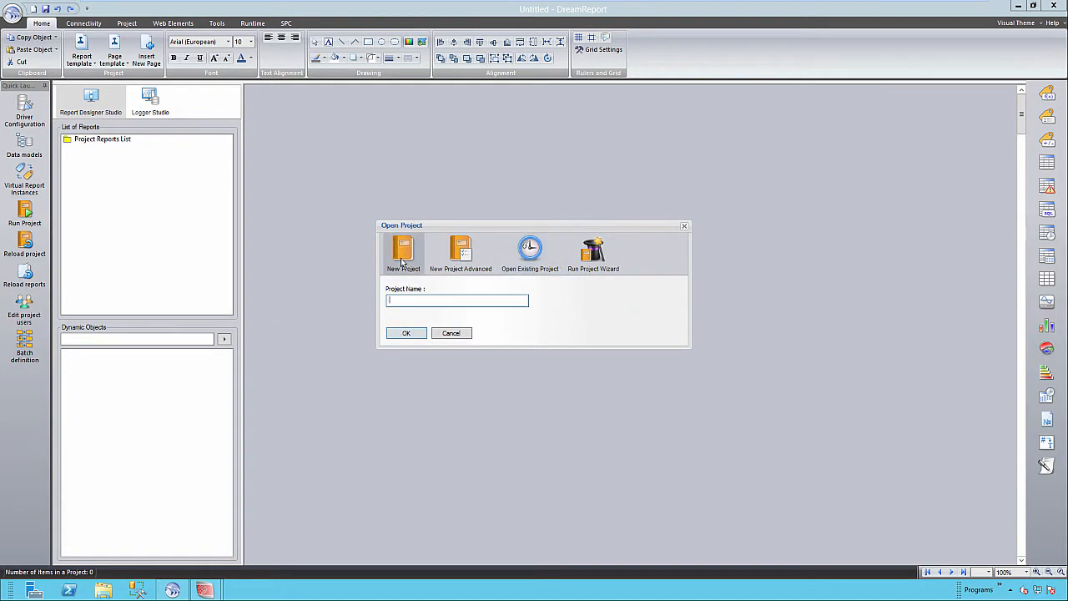
{"action": "type", "text": "PCVue_Reports1"}
{"action": "left_click", "coordinate": [417, 336]}
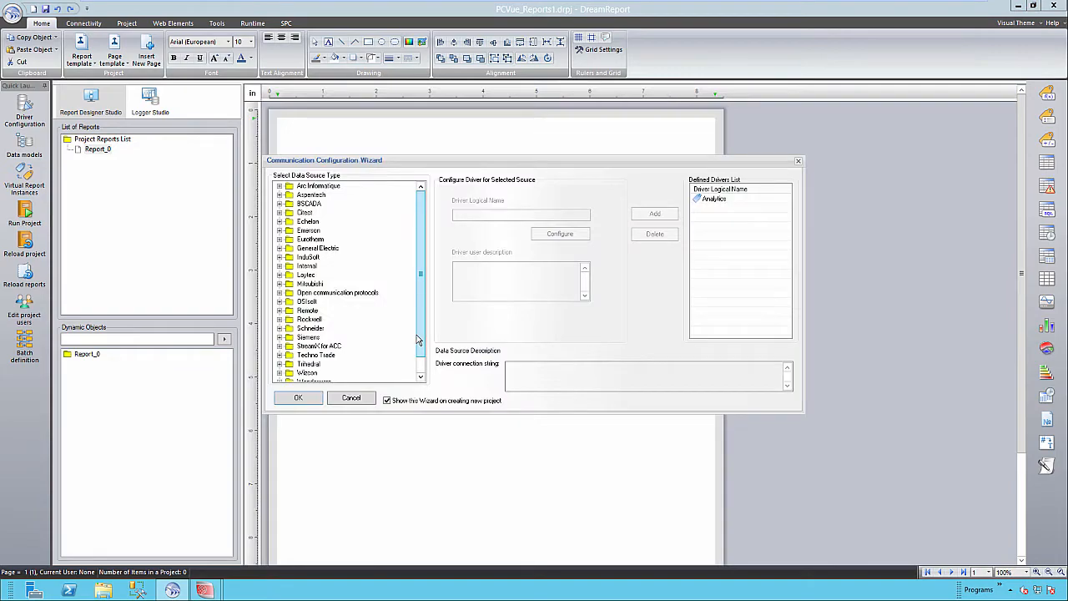
Step: Select Arc Informatique's PcVue real-time values (using OPC) source and name the driver OPC_RT_Values
{"action": "left_click", "coordinate": [329, 188]}
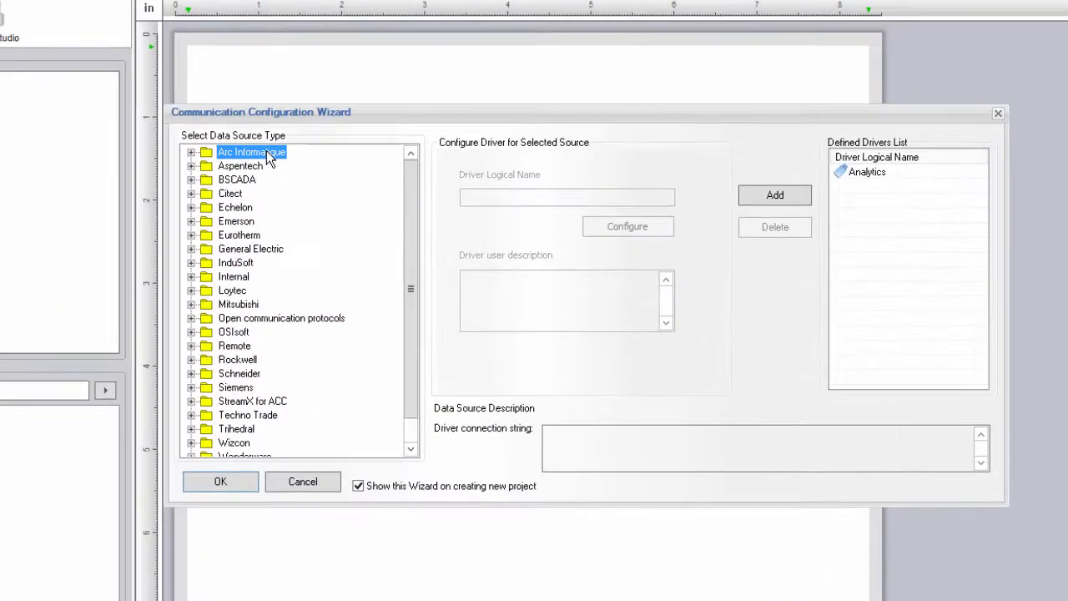
{"action": "left_click", "coordinate": [191, 152]}
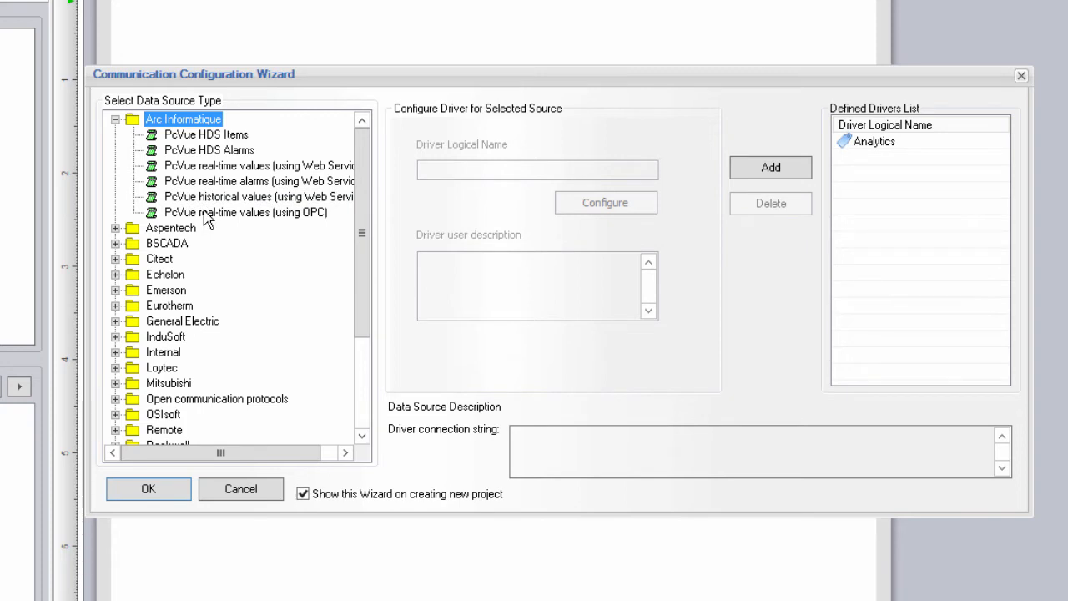
{"action": "left_click", "coordinate": [207, 216]}
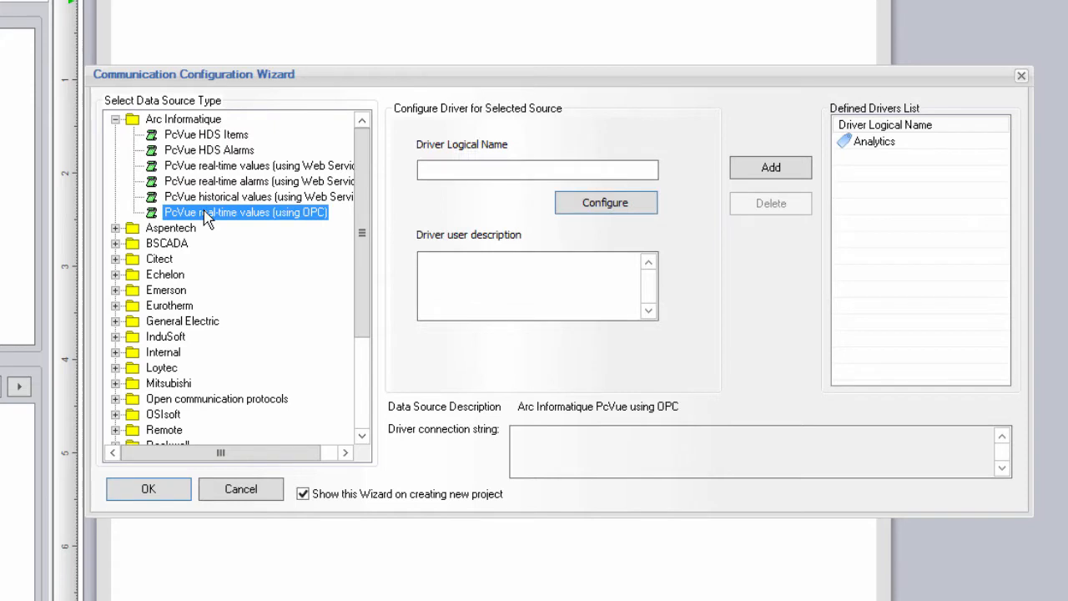
{"action": "left_click", "coordinate": [446, 169]}
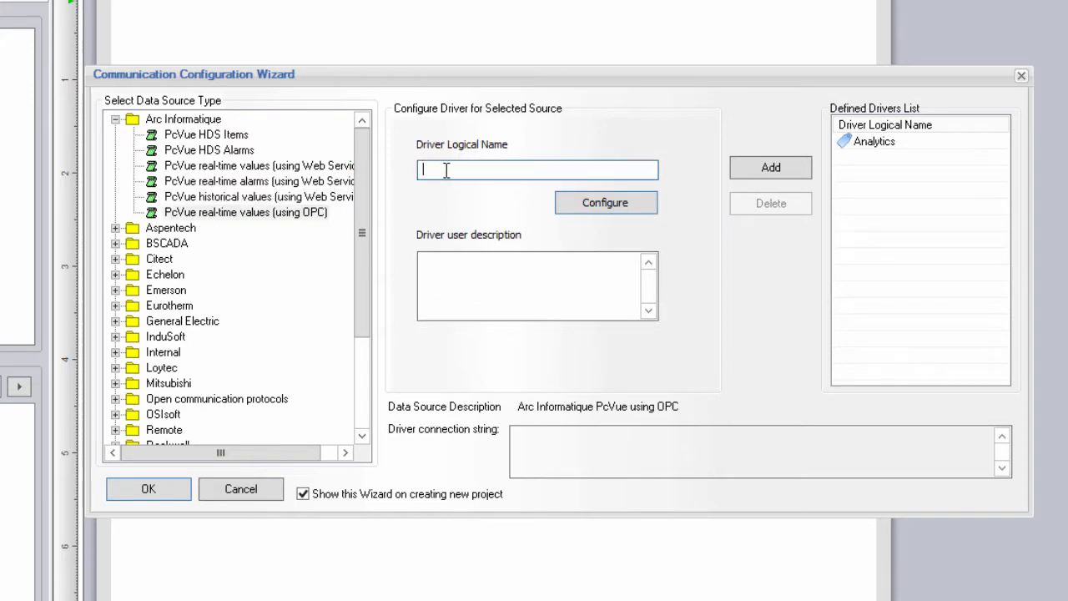
{"action": "type", "text": "OPC_RT_Values"}
Step: Connect OPC_RT_Values to SV.OPCDAServer.1, verify the connection, and add it to the defined drivers
{"action": "left_click", "coordinate": [623, 221]}
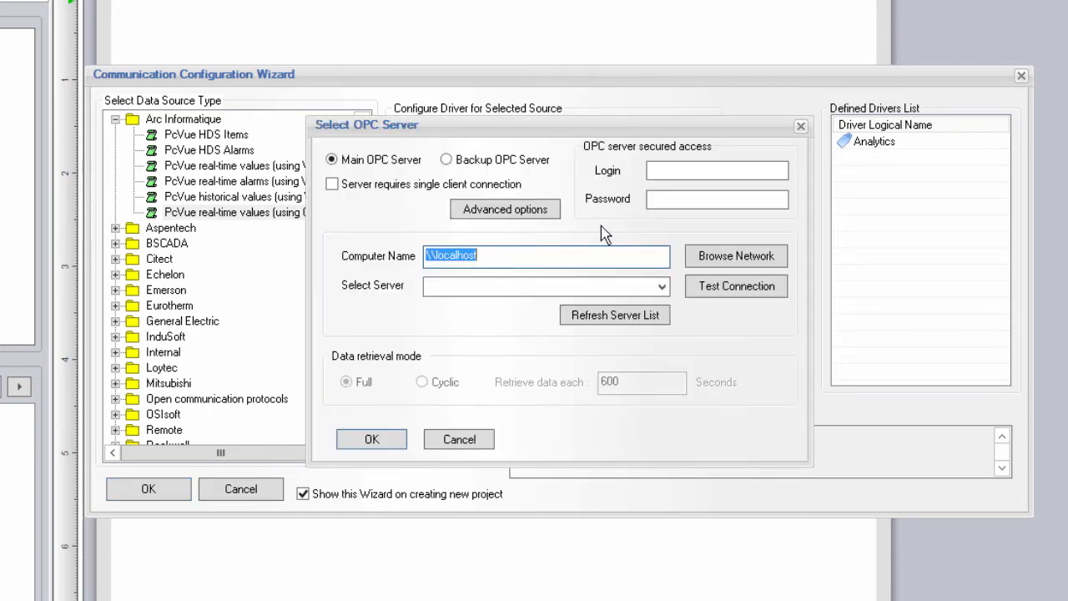
{"action": "left_click", "coordinate": [661, 286]}
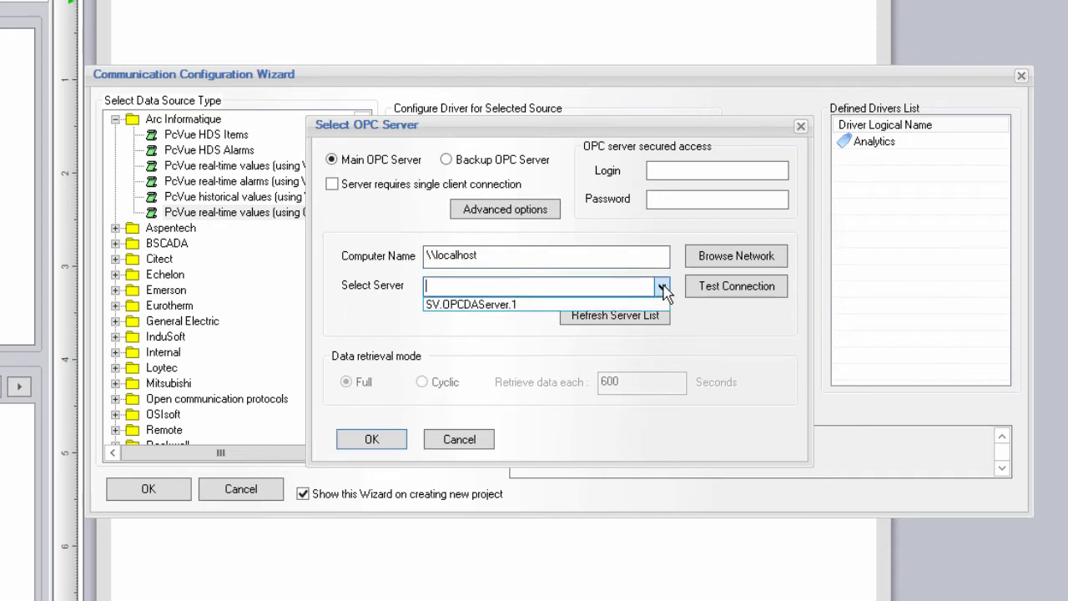
{"action": "left_click", "coordinate": [613, 302]}
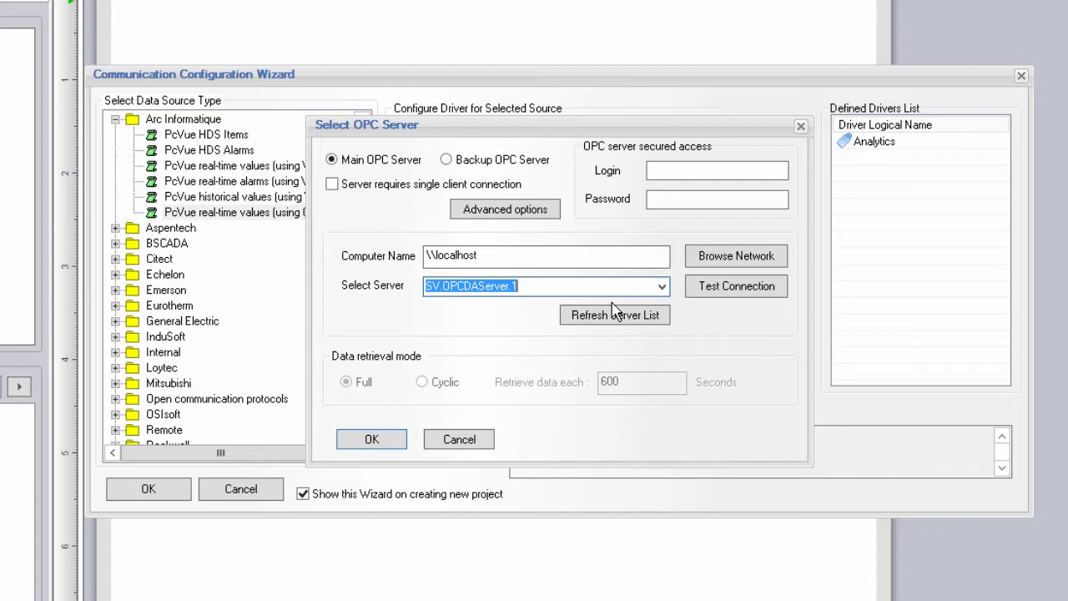
{"action": "left_click", "coordinate": [718, 291]}
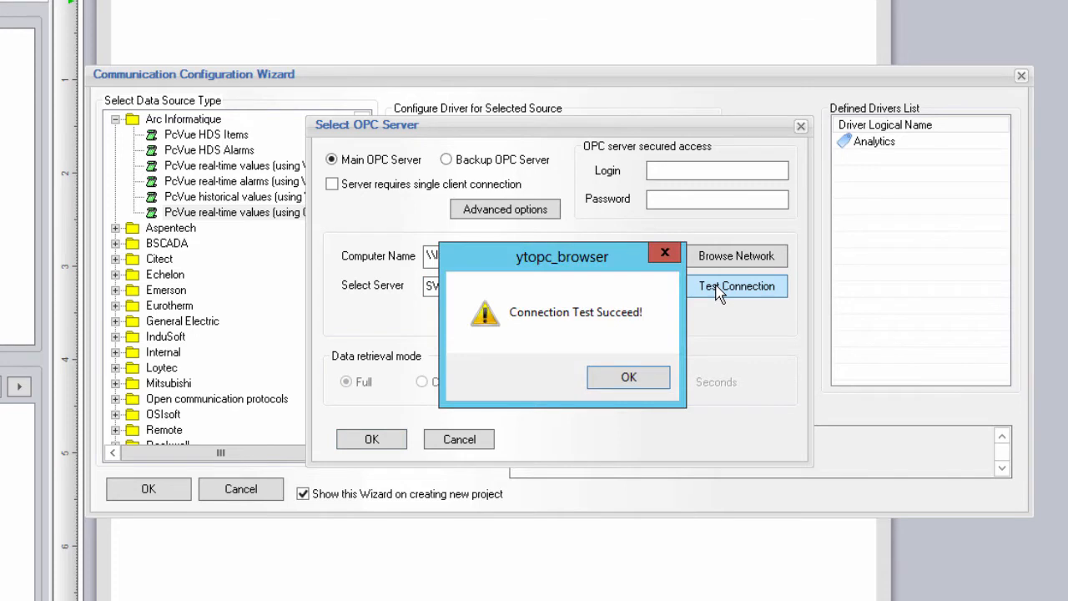
{"action": "left_click", "coordinate": [640, 380]}
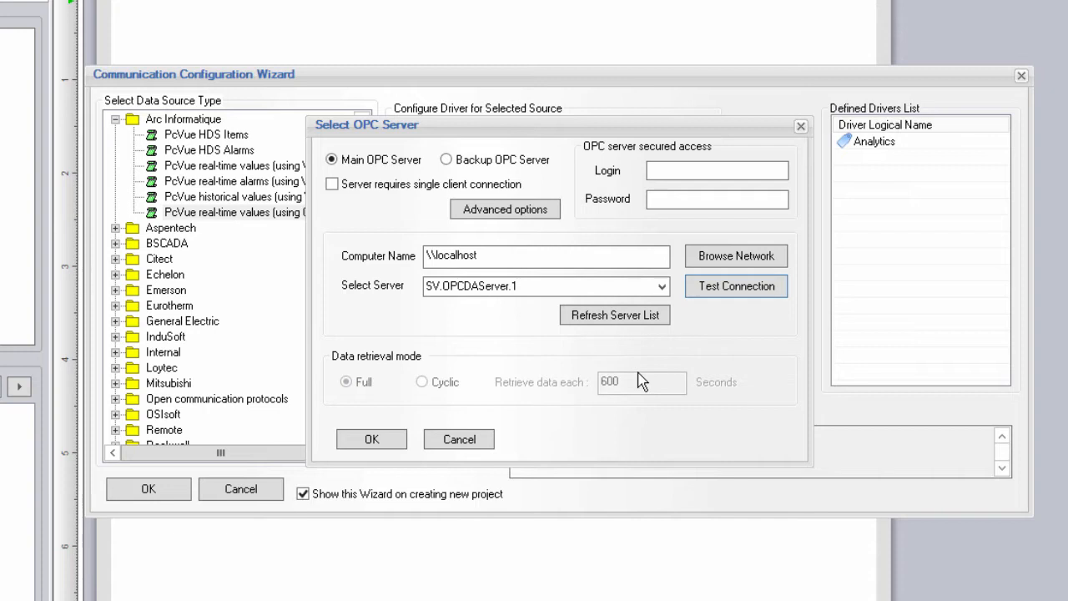
{"action": "left_click", "coordinate": [372, 439]}
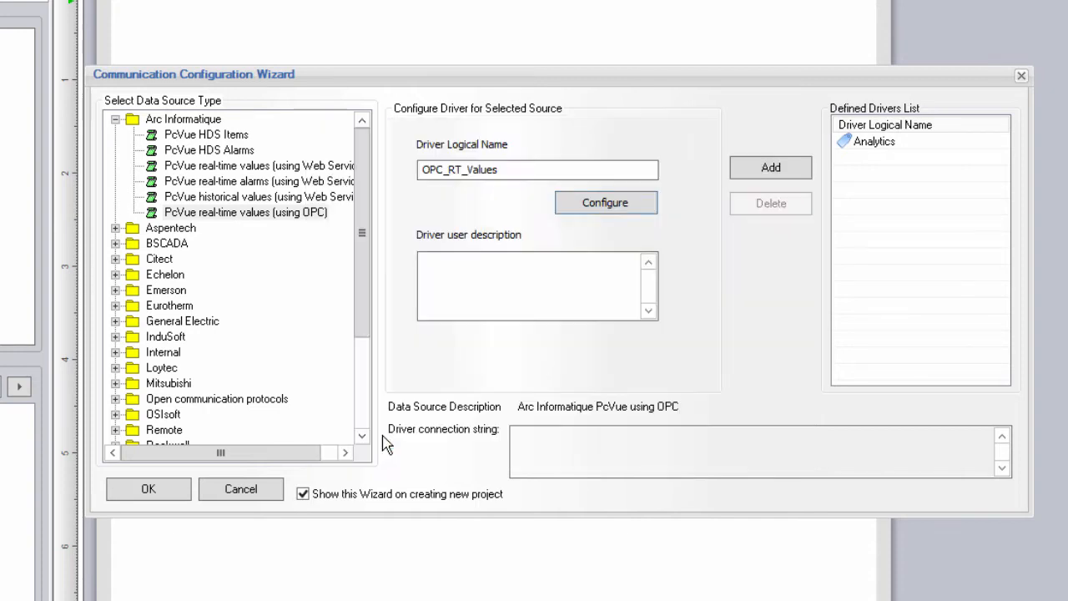
{"action": "left_click", "coordinate": [770, 169]}
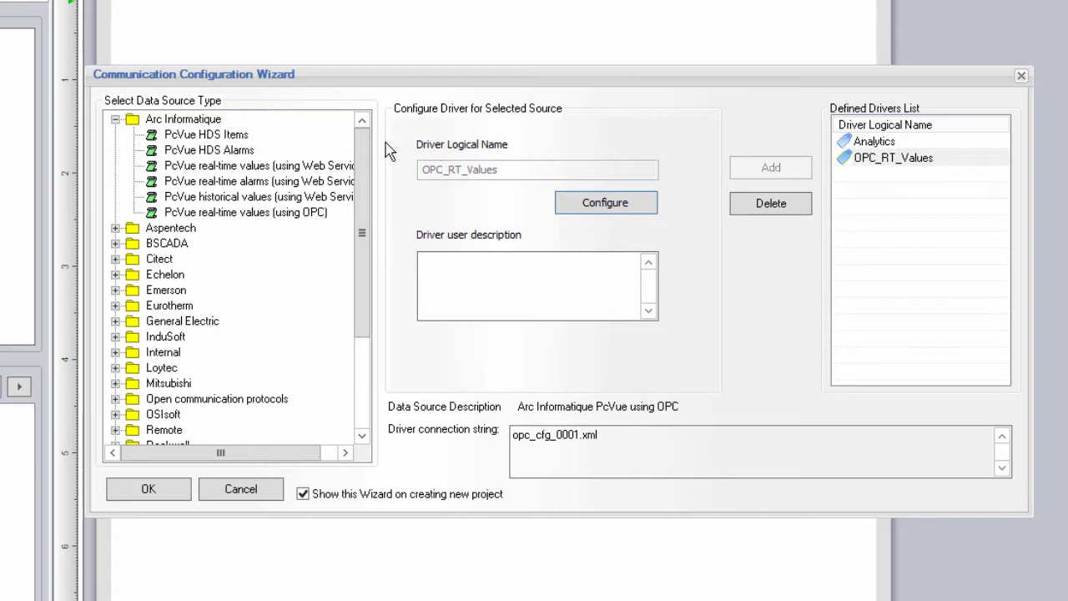
Step: Choose PcVue real-time values (using Web Services), name it WS_RT_Values, with host localhost
{"action": "left_click", "coordinate": [293, 171]}
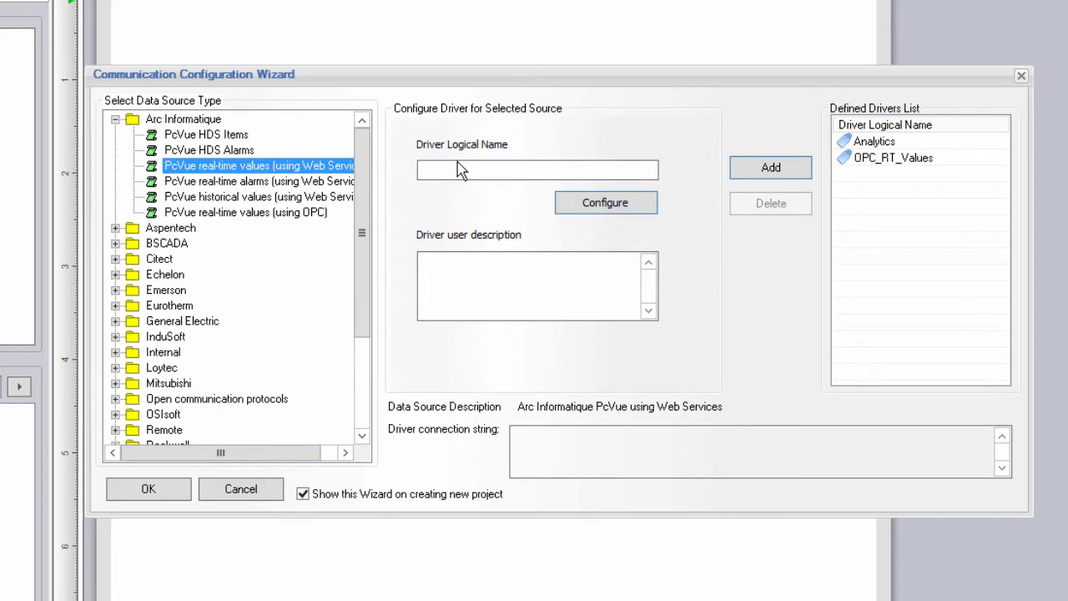
{"action": "left_click", "coordinate": [467, 169]}
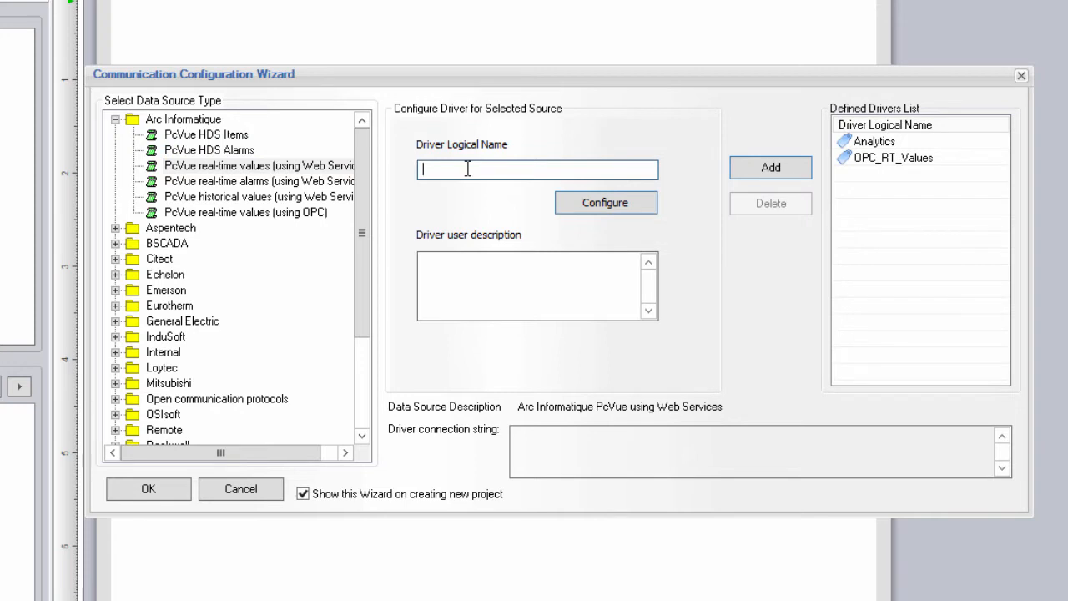
{"action": "type", "text": "WS_RT_Values"}
{"action": "left_click", "coordinate": [586, 206]}
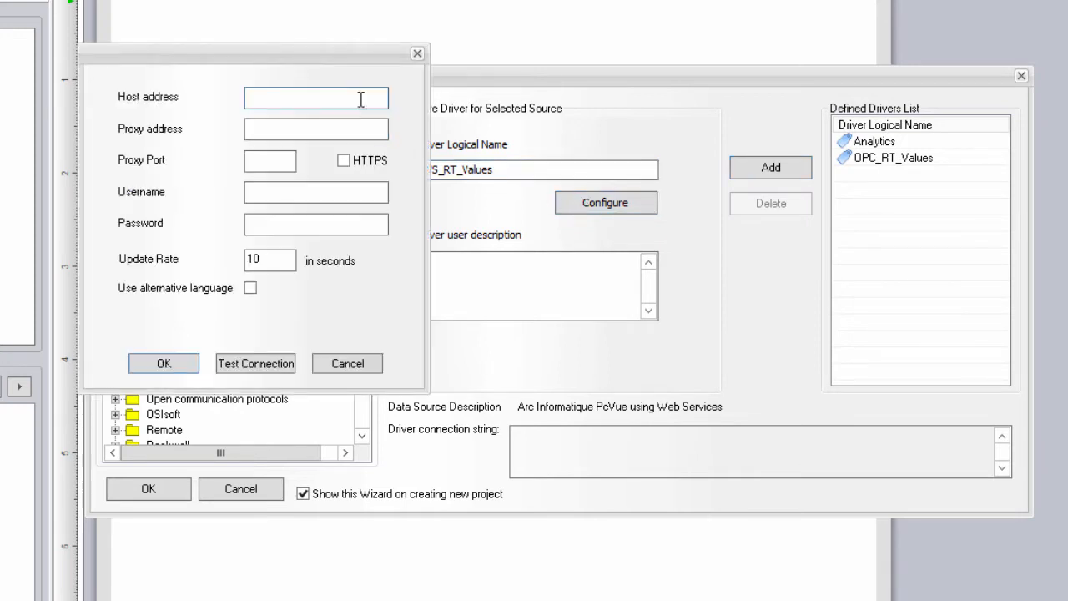
{"action": "type", "text": "localhost"}
Step: Enter the login username and password, test the connection, and add WS_RT_Values to the drivers
{"action": "left_click", "coordinate": [310, 137]}
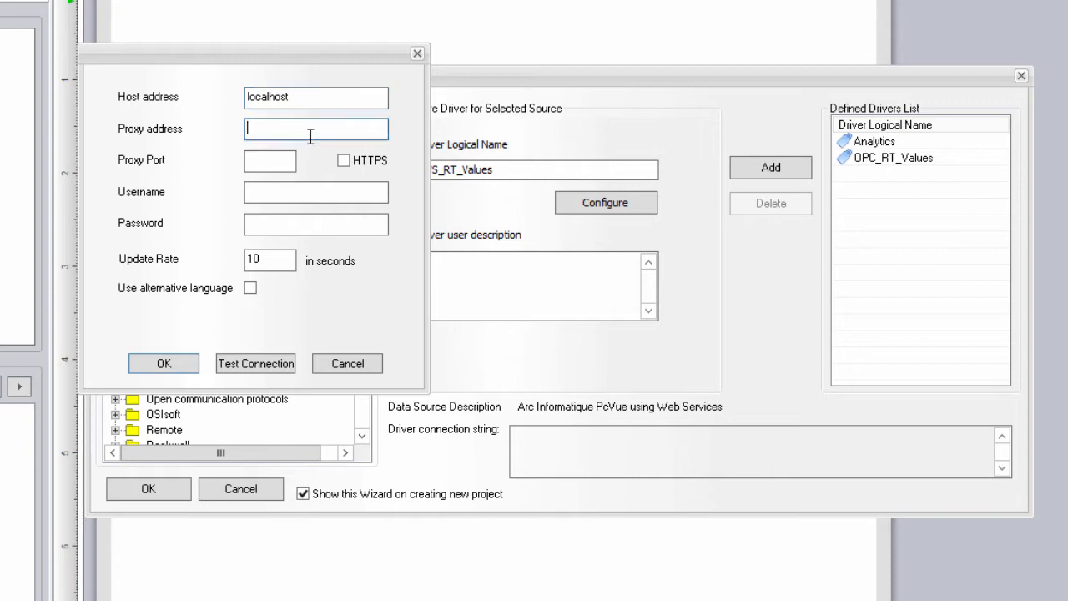
{"action": "left_click", "coordinate": [299, 191]}
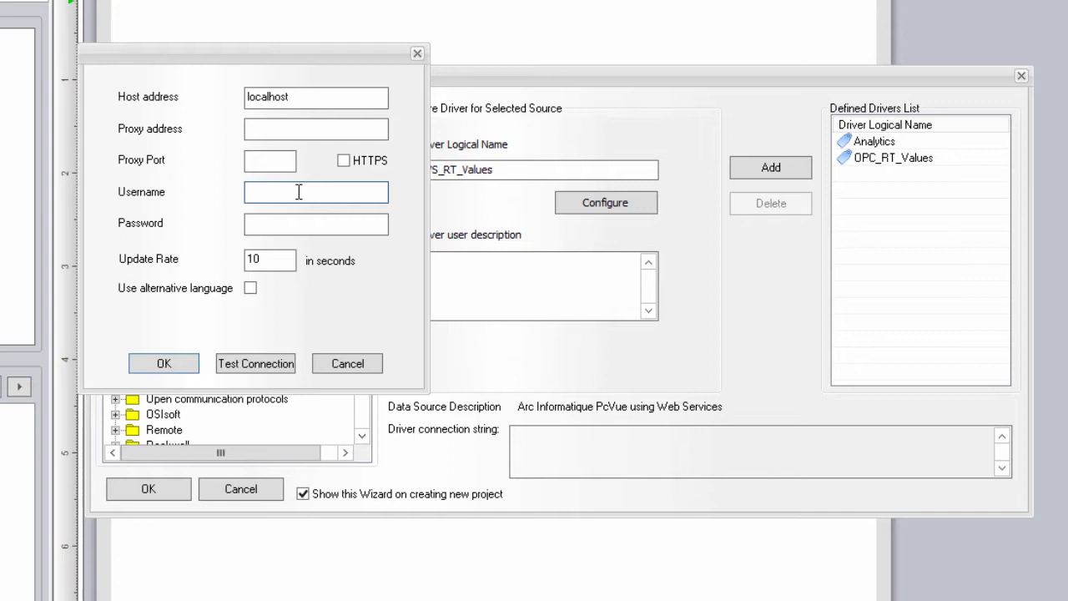
{"action": "type", "text": "weben"}
{"action": "key", "text": "Tab"}
{"action": "type", "text": "weben"}
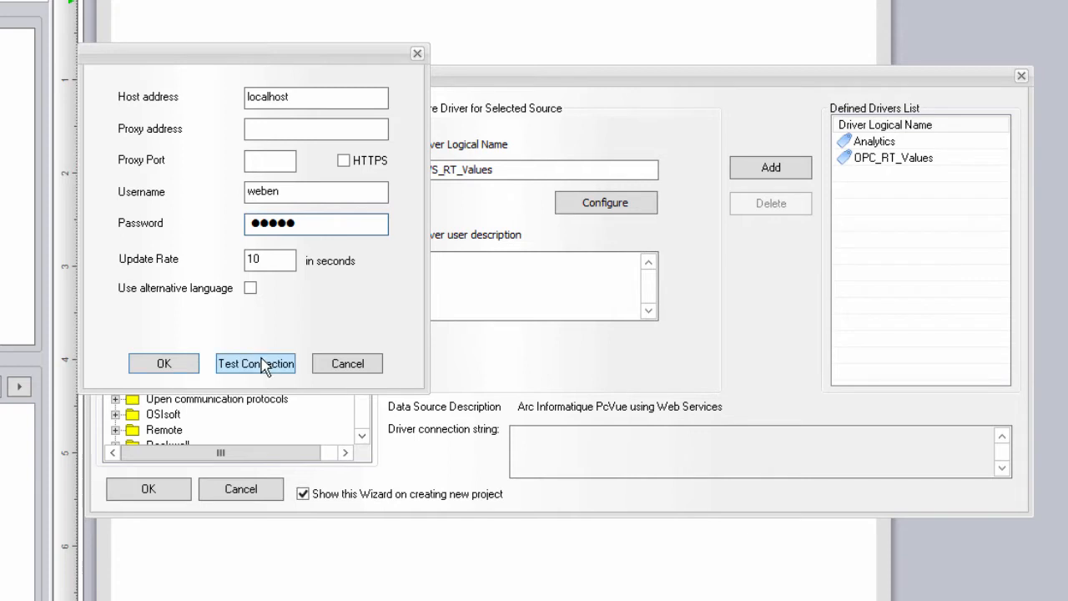
{"action": "left_click", "coordinate": [264, 367]}
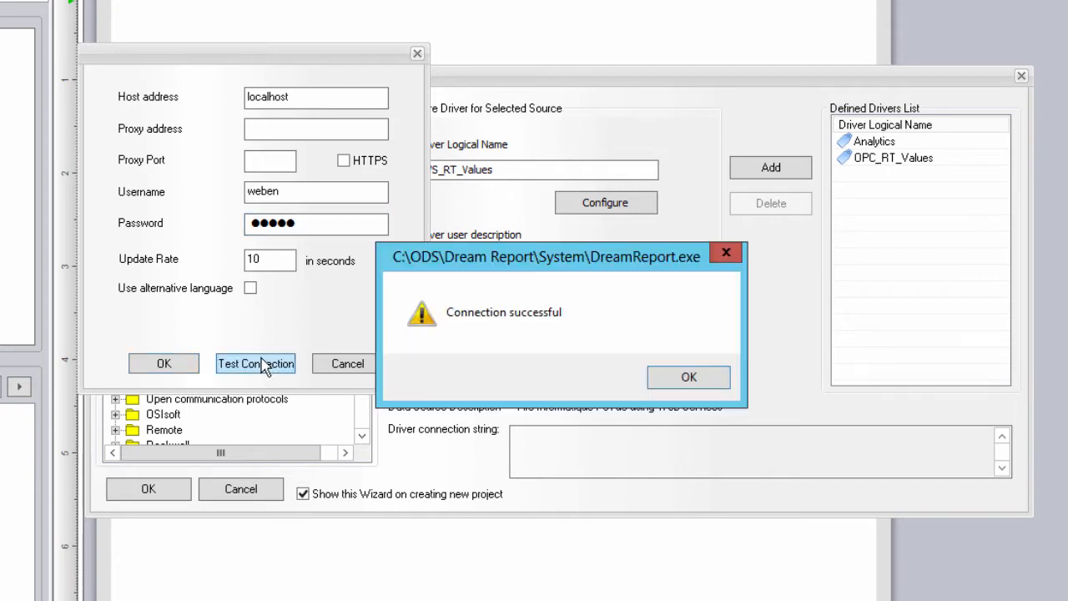
{"action": "left_click", "coordinate": [698, 381]}
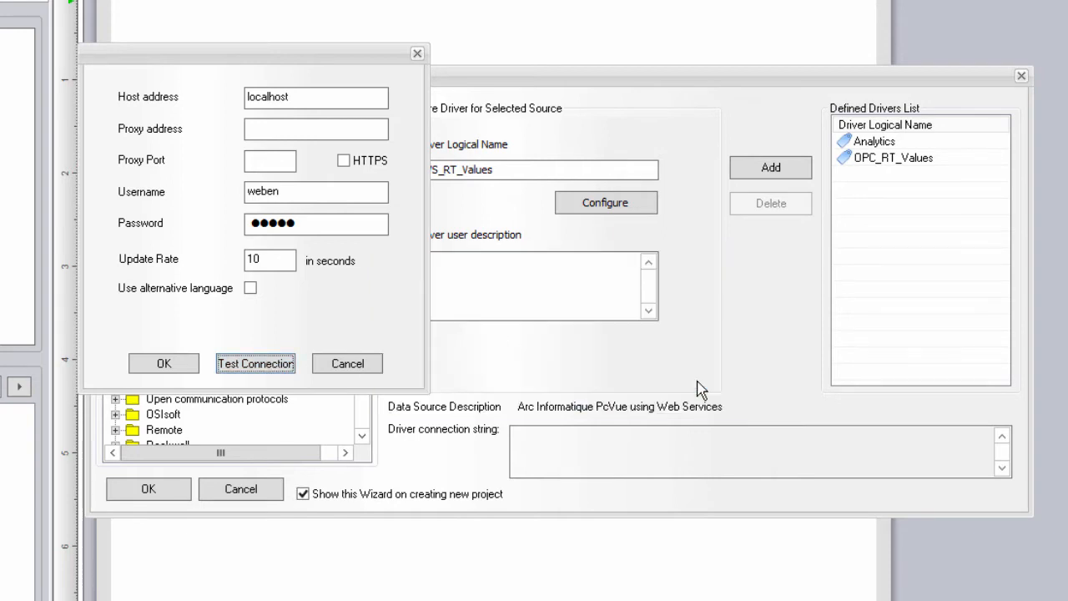
{"action": "left_click", "coordinate": [185, 370]}
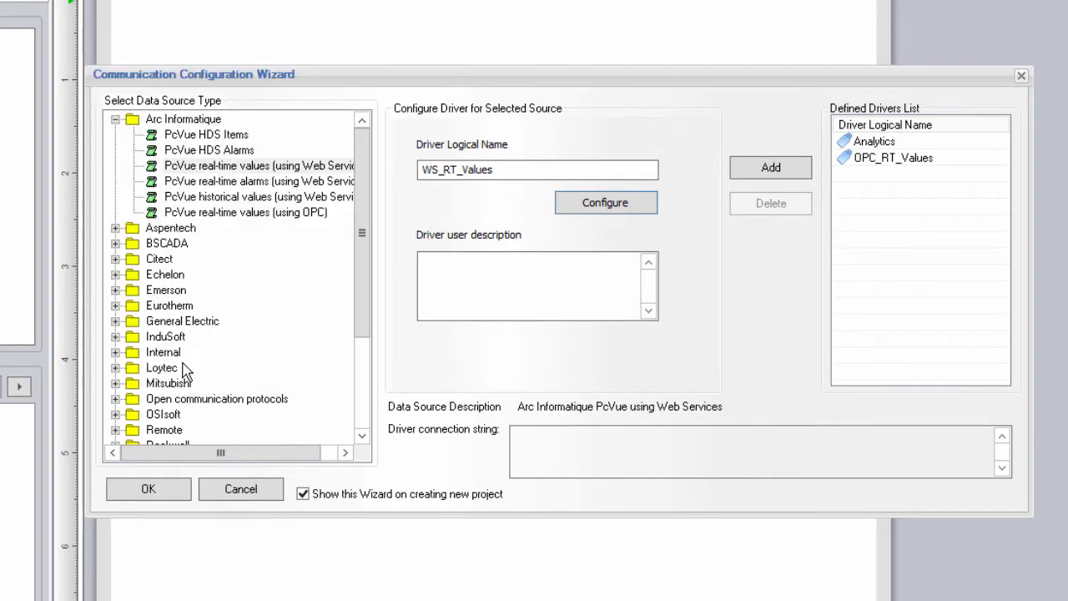
{"action": "left_click", "coordinate": [795, 177]}
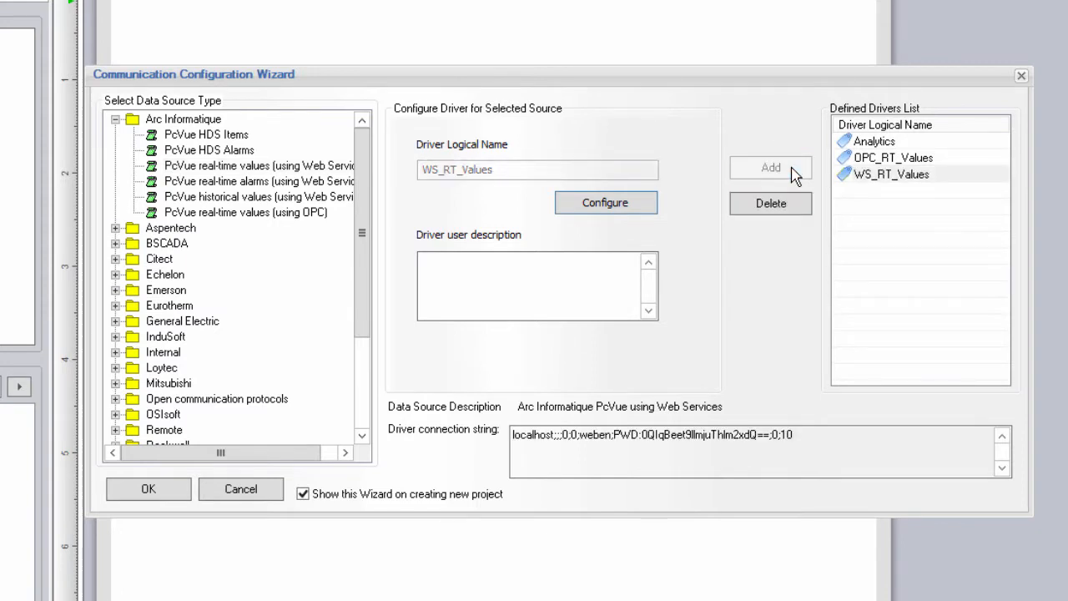
Step: Choose PcVue real-time alarms (using Web Services), name it WS_RT_Alarms, with host localhost
{"action": "left_click", "coordinate": [331, 189]}
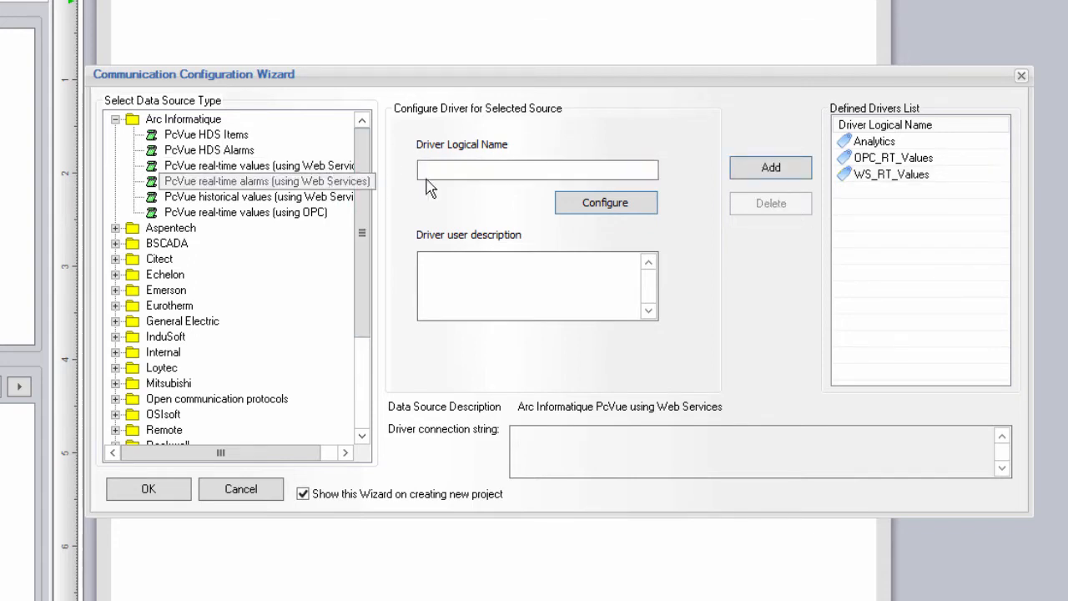
{"action": "left_click", "coordinate": [500, 171]}
{"action": "type", "text": "WS_RT_Alarms"}
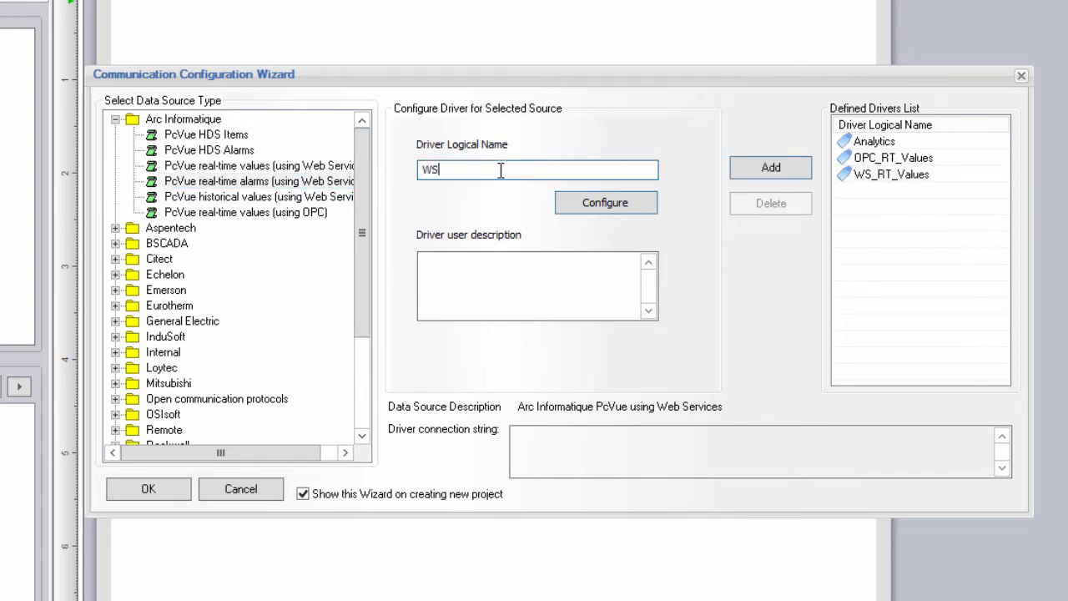
{"action": "left_click", "coordinate": [601, 208]}
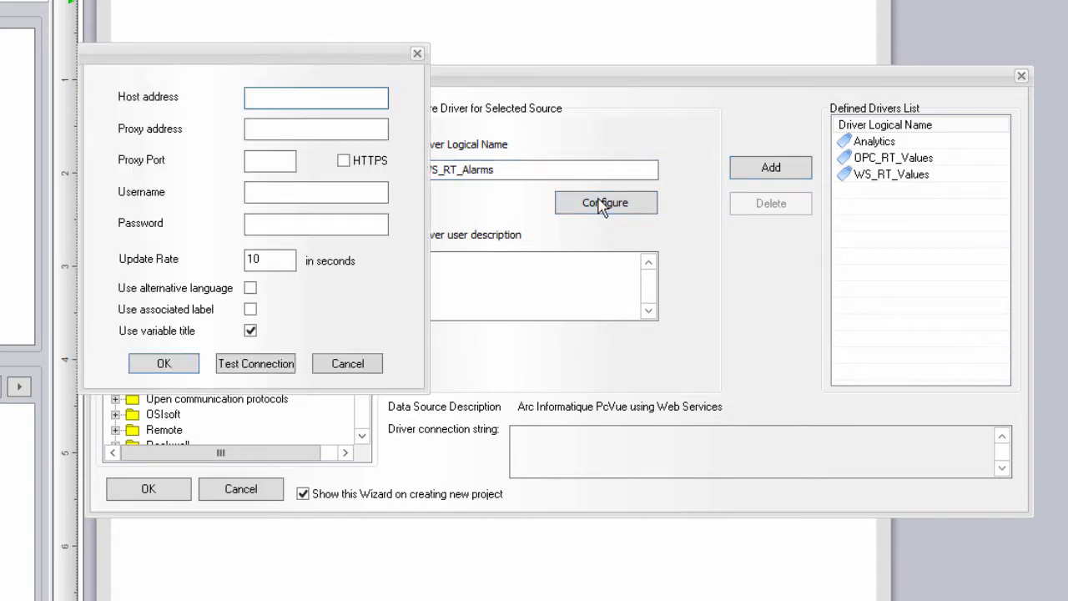
{"action": "type", "text": "localhost"}
Step: Enter the login username and password, test the connection, and add WS_RT_Alarms to the drivers
{"action": "left_click", "coordinate": [321, 189]}
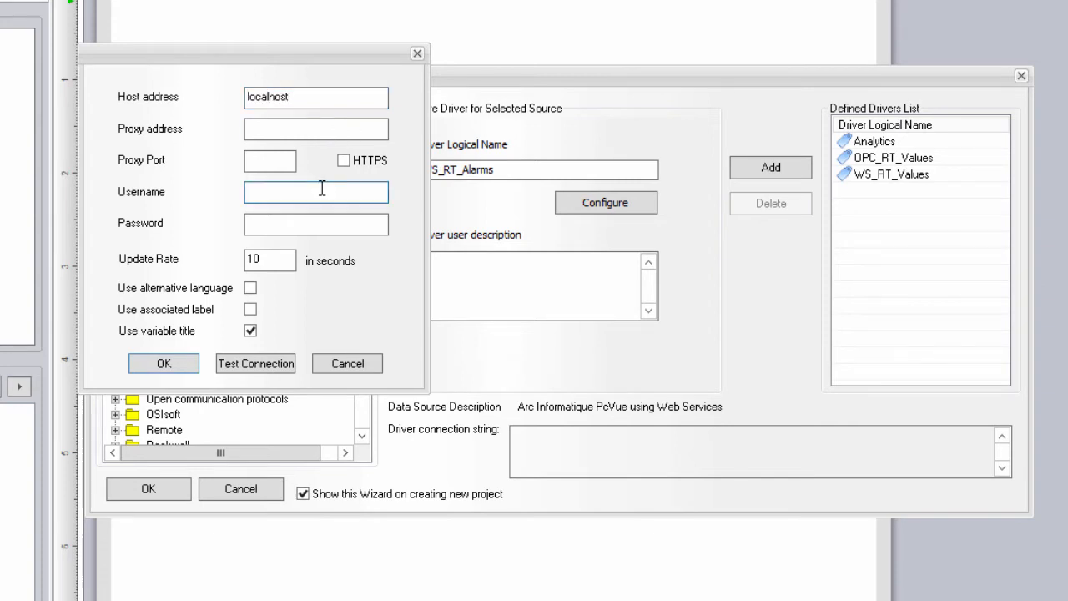
{"action": "type", "text": "weben"}
{"action": "key", "text": "Tab"}
{"action": "type", "text": "weben"}
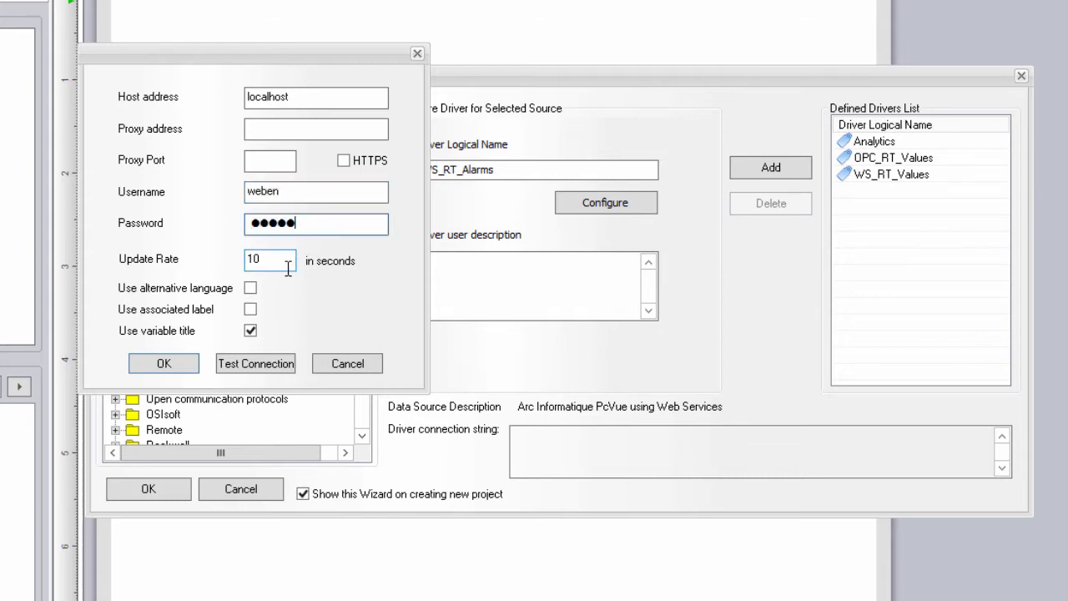
{"action": "left_click", "coordinate": [265, 364]}
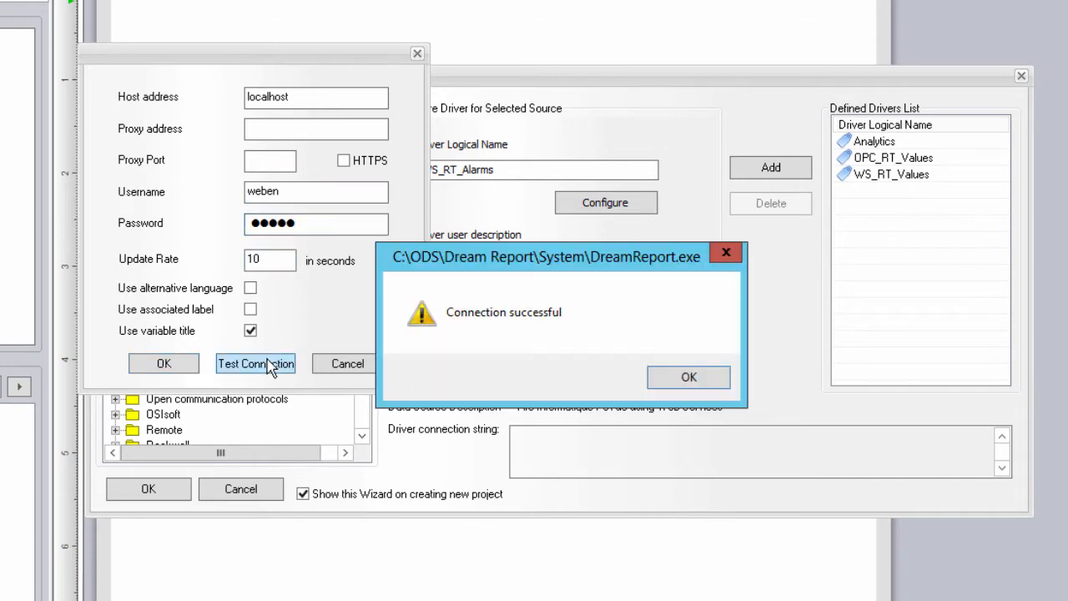
{"action": "left_click", "coordinate": [687, 378]}
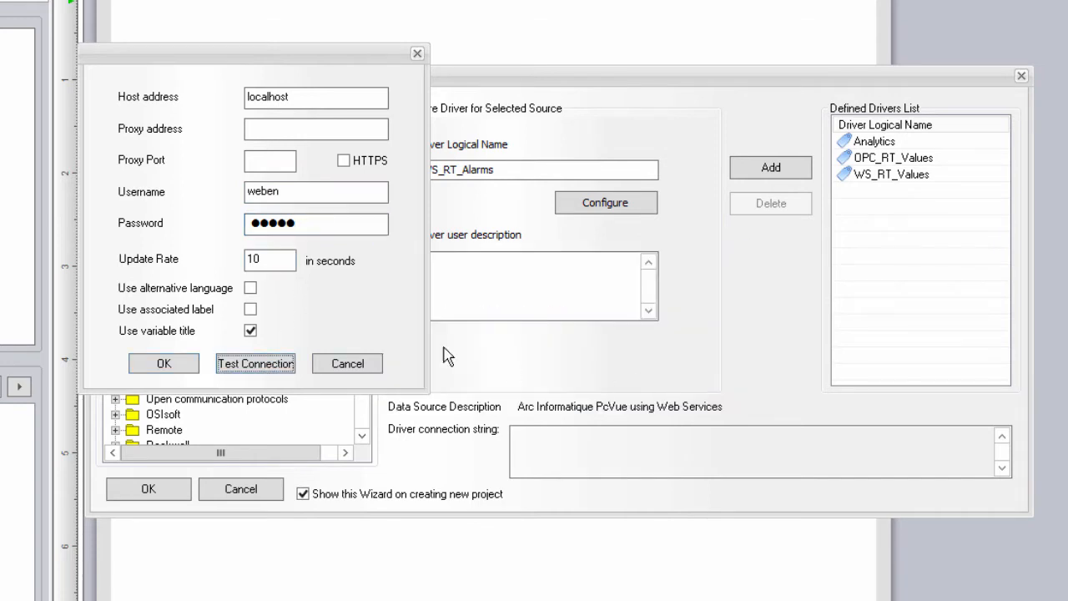
{"action": "left_click", "coordinate": [165, 363]}
{"action": "left_click", "coordinate": [770, 170]}
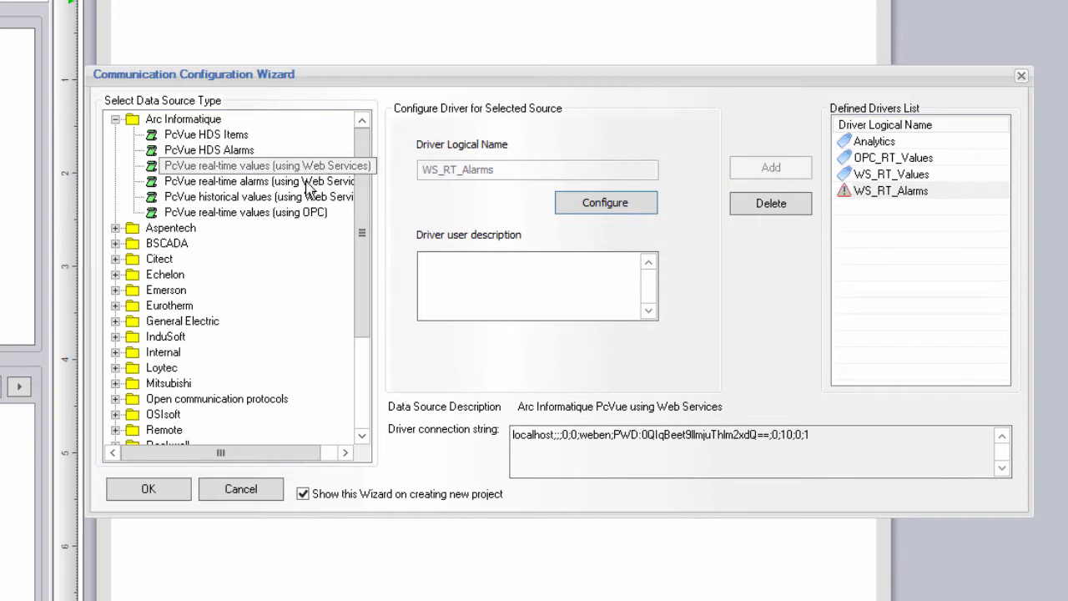
Step: Choose PcVue HDS Items, name the driver HDS_Values, and set the server to the local SQL server
{"action": "left_click", "coordinate": [235, 136]}
{"action": "left_click", "coordinate": [473, 170]}
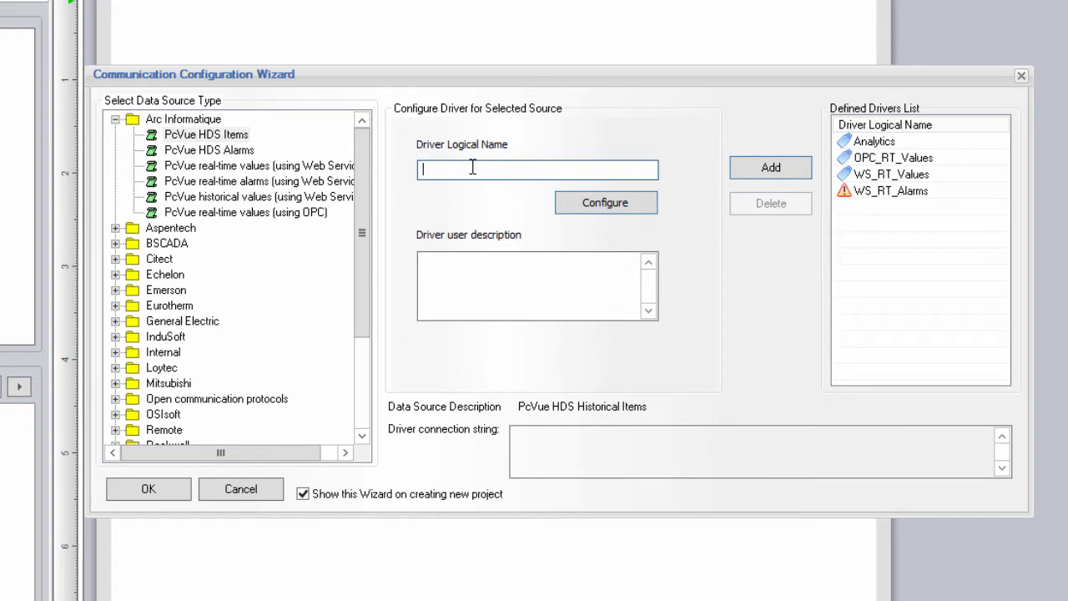
{"action": "type", "text": "HDS_Values"}
{"action": "left_click", "coordinate": [621, 203]}
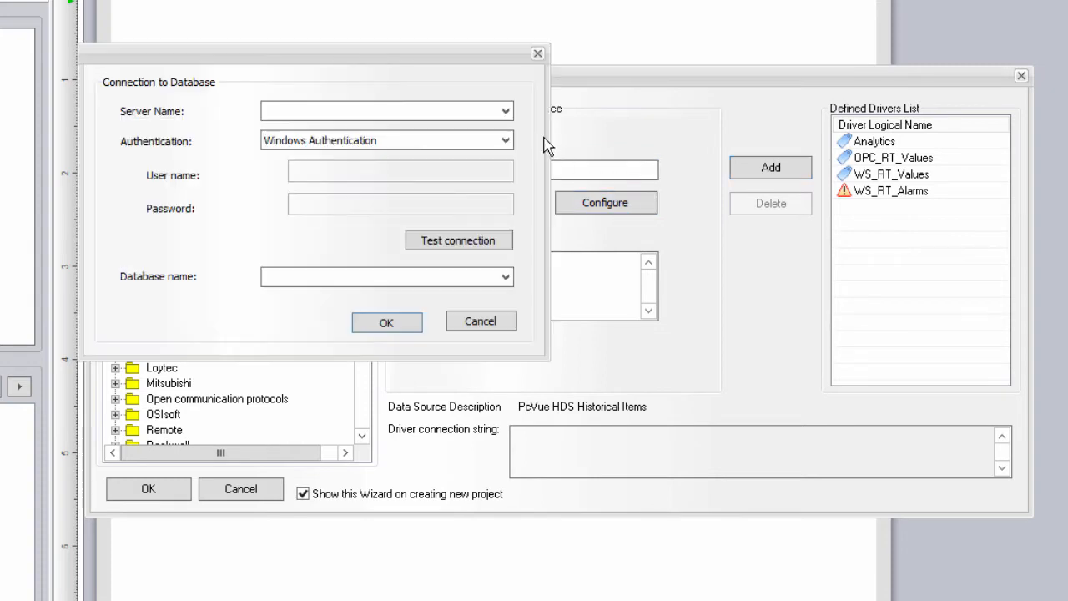
{"action": "left_click", "coordinate": [506, 112]}
{"action": "left_click", "coordinate": [450, 143]}
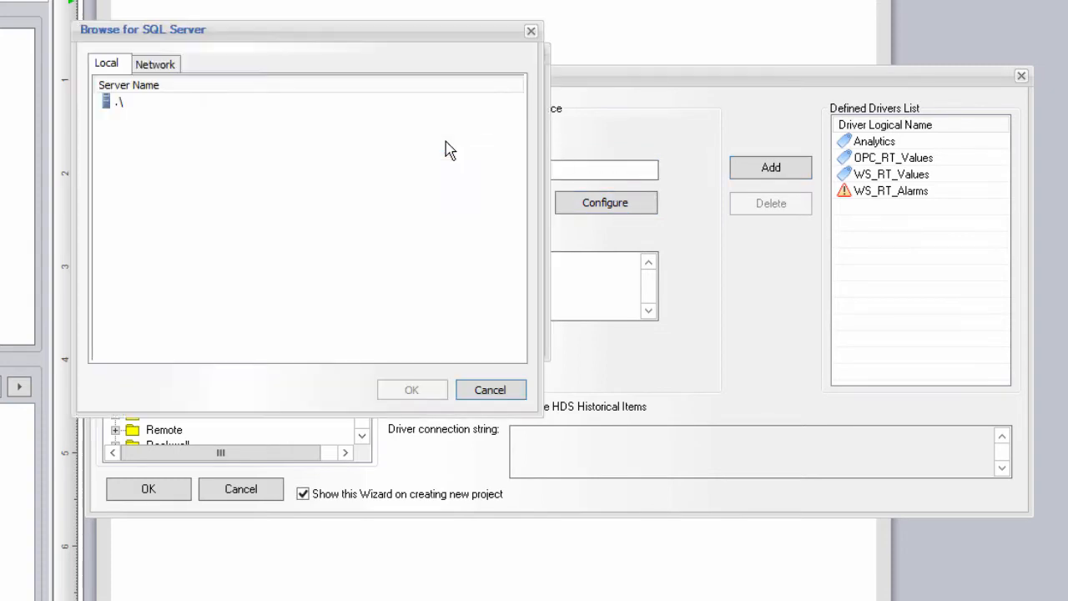
{"action": "left_click", "coordinate": [116, 103]}
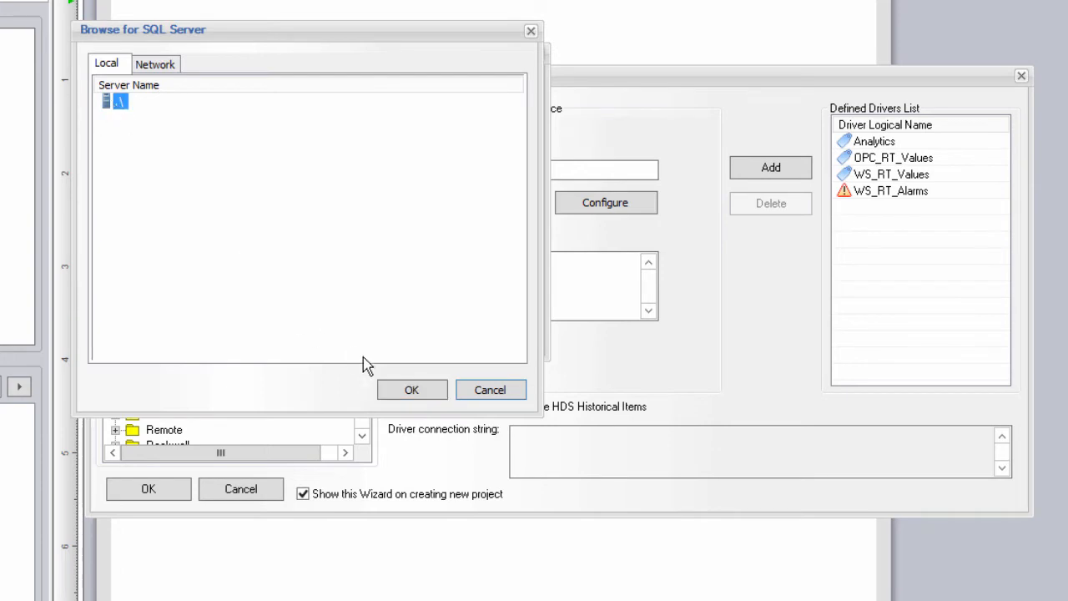
{"action": "left_click", "coordinate": [400, 389]}
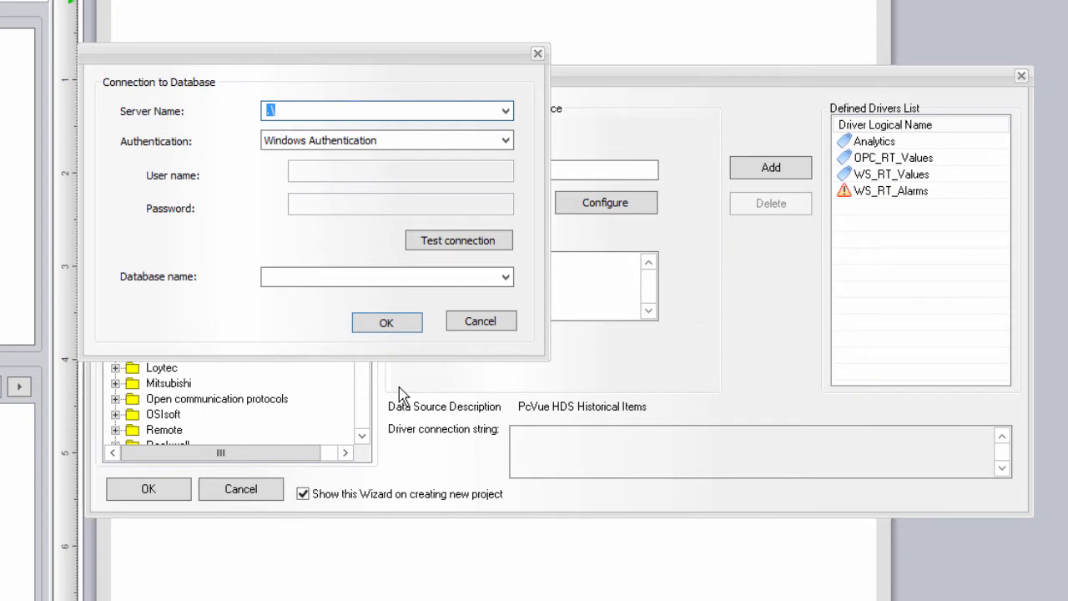
Step: Test the connection, select the HmiDemo_en_PCVHMIDEMO database, and add HDS_Values to the drivers
{"action": "left_click", "coordinate": [459, 242]}
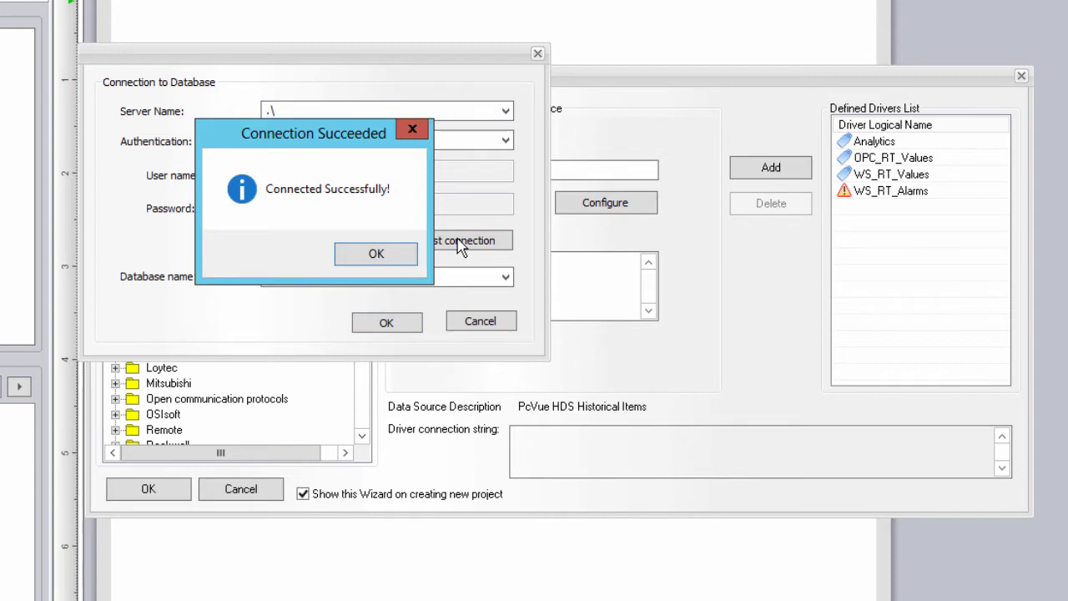
{"action": "left_click", "coordinate": [377, 256]}
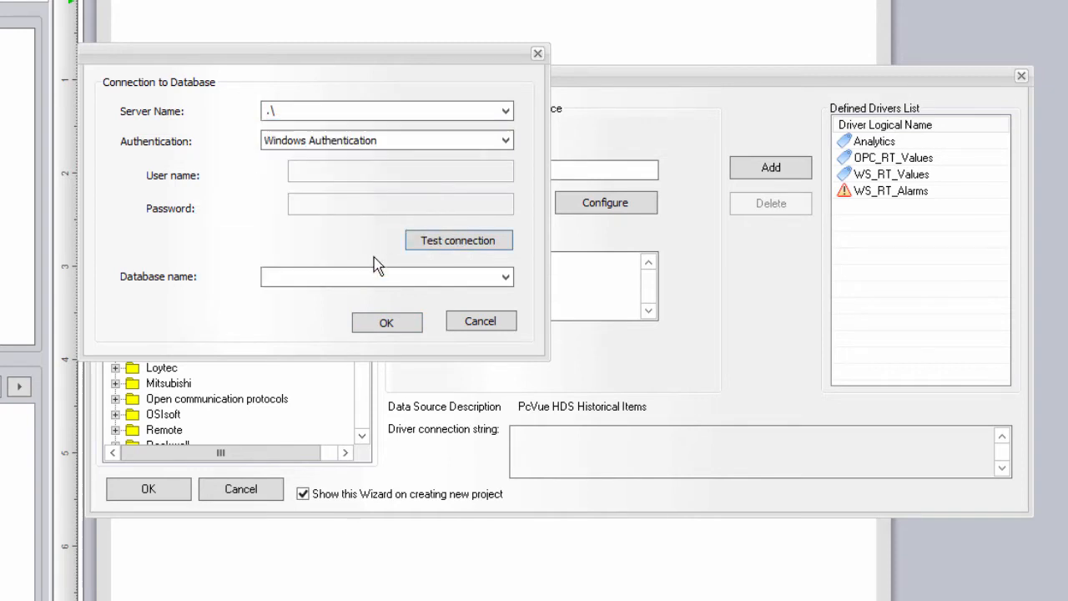
{"action": "left_click", "coordinate": [505, 278]}
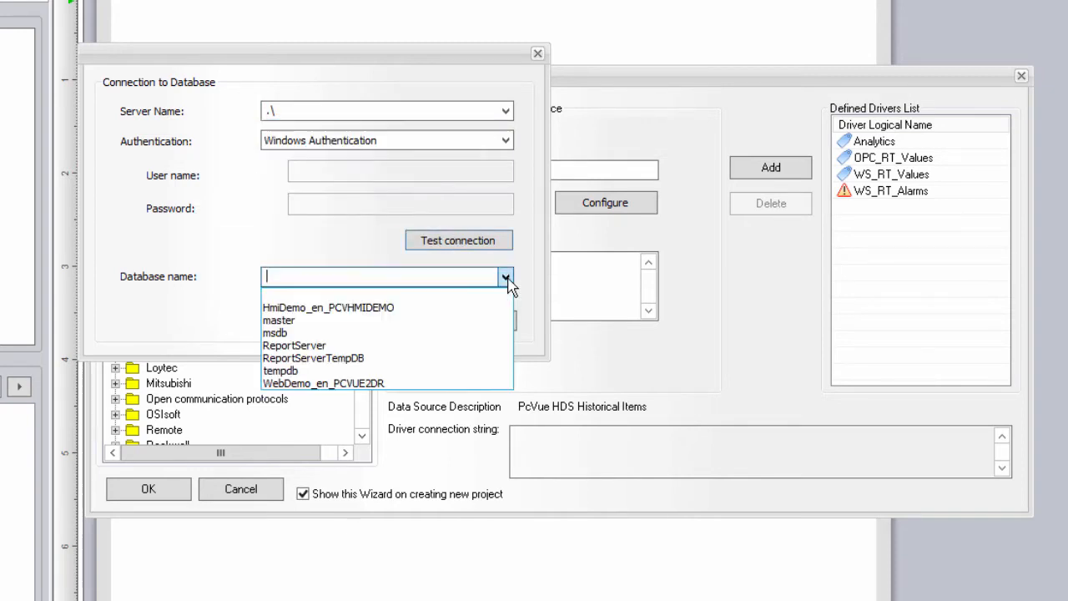
{"action": "left_click", "coordinate": [398, 308]}
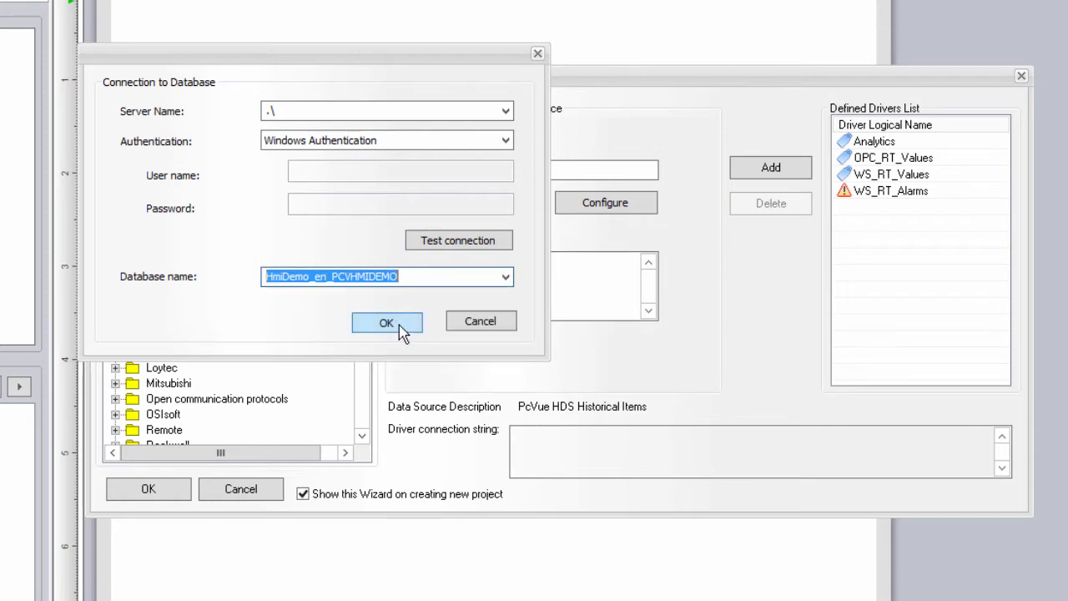
{"action": "left_click", "coordinate": [387, 323]}
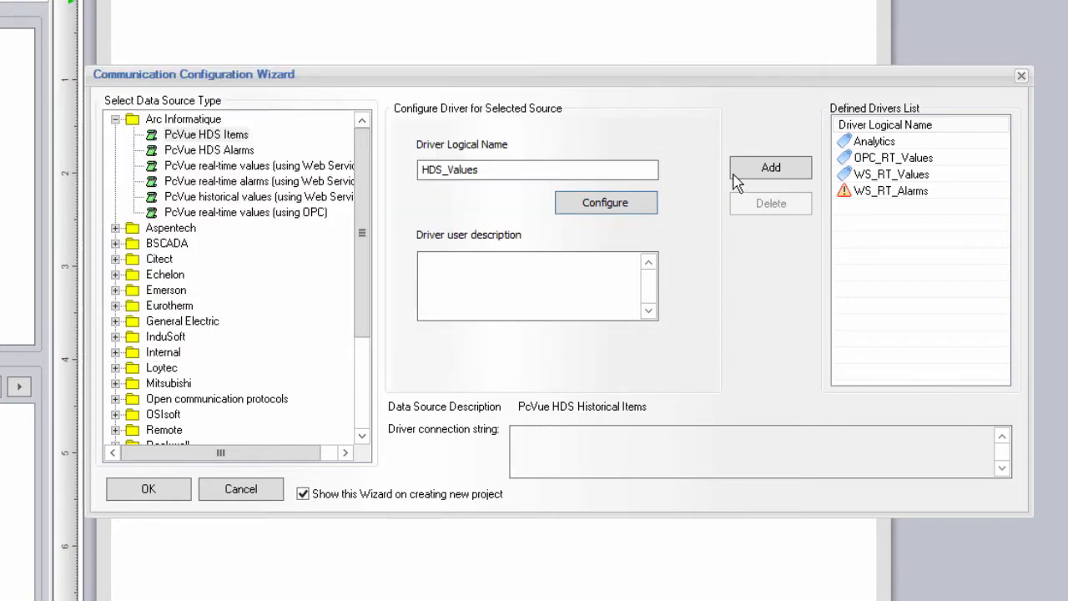
{"action": "left_click", "coordinate": [753, 177]}
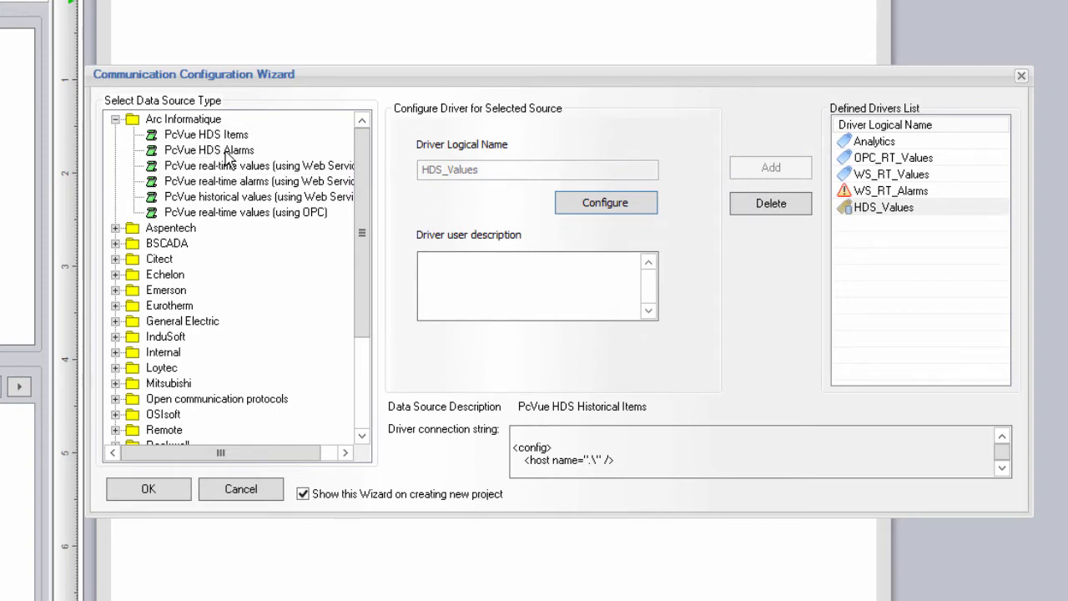
Step: Choose PcVue HDS Alarms, name the driver HDS_Alarms, and set the server to (local)
{"action": "left_click", "coordinate": [227, 151]}
{"action": "left_click", "coordinate": [426, 174]}
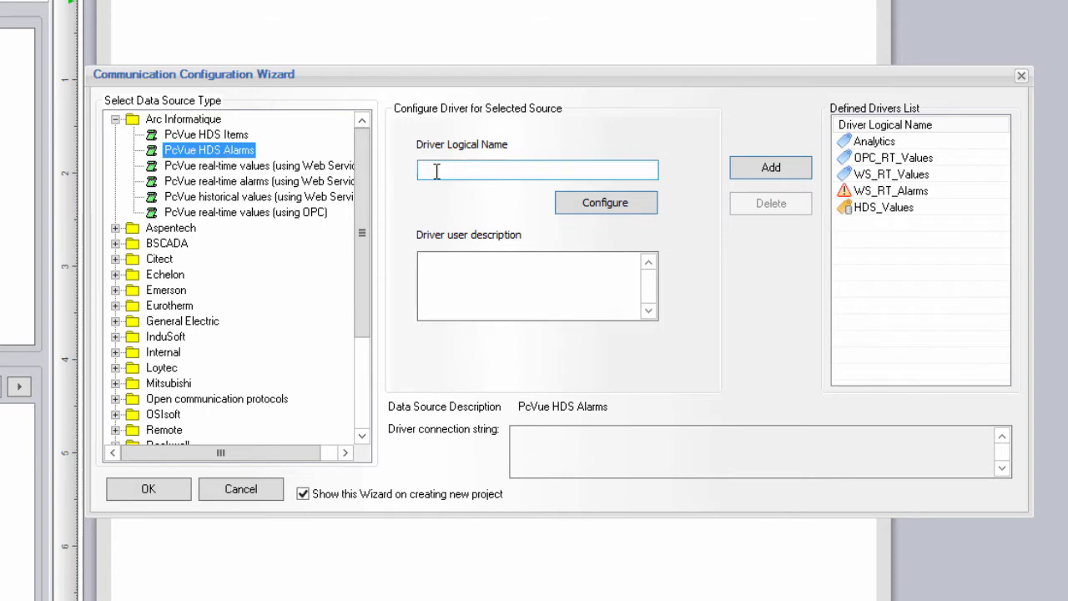
{"action": "type", "text": "HDS_Alarms"}
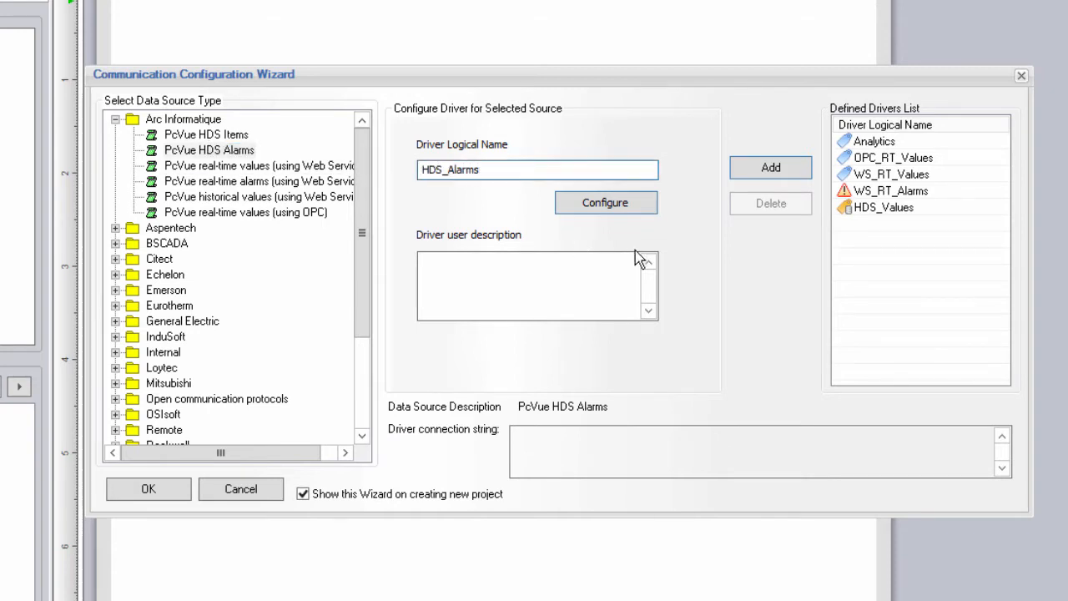
{"action": "left_click", "coordinate": [604, 206]}
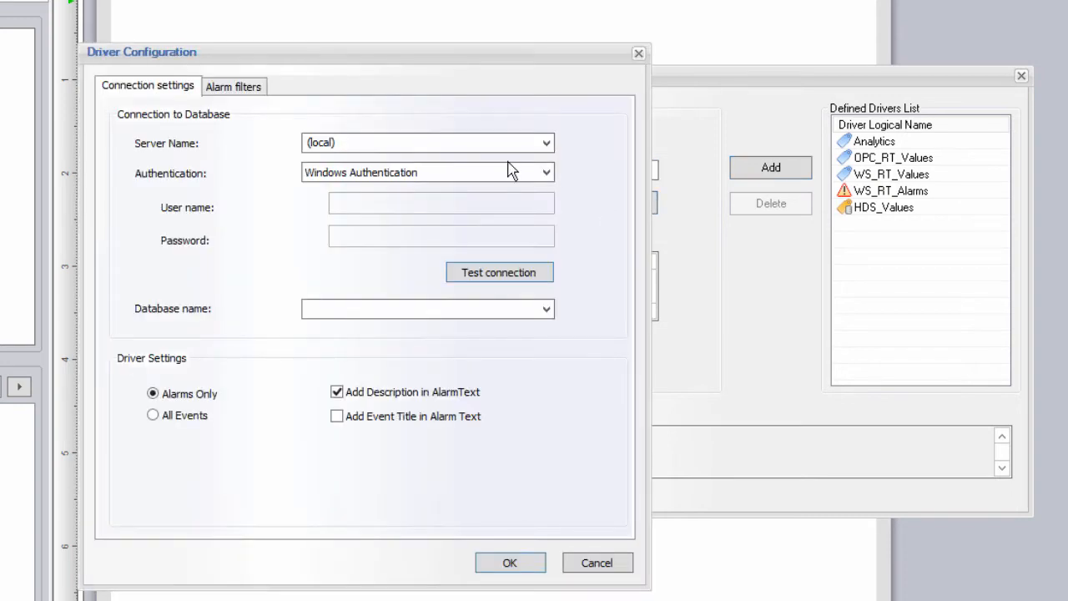
{"action": "left_click", "coordinate": [546, 143]}
{"action": "left_click", "coordinate": [547, 144]}
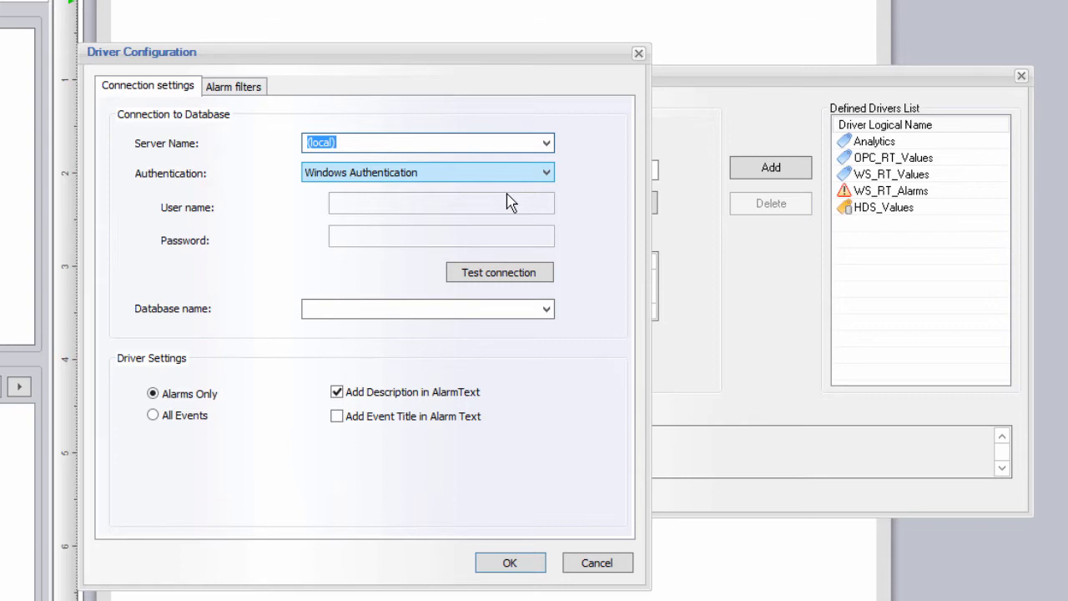
Step: Test the connection, pick HmiDemo_en_PCVHMIDEMO, keep Alarms Only, and include the event title
{"action": "left_click", "coordinate": [515, 276]}
{"action": "left_click", "coordinate": [615, 377]}
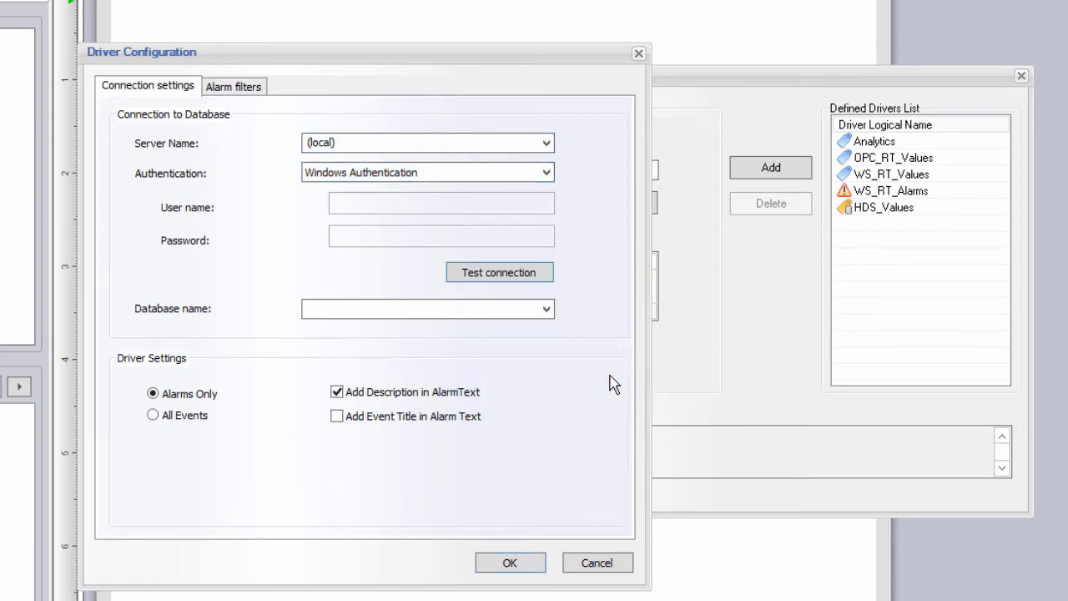
{"action": "left_click", "coordinate": [547, 311]}
{"action": "left_click", "coordinate": [478, 338]}
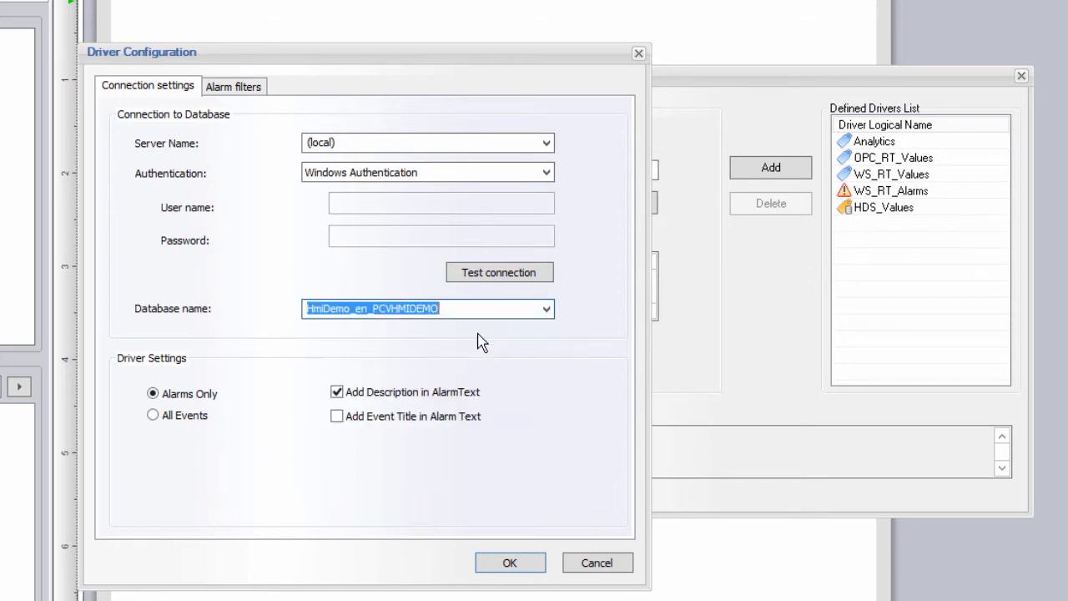
{"action": "left_click", "coordinate": [205, 415]}
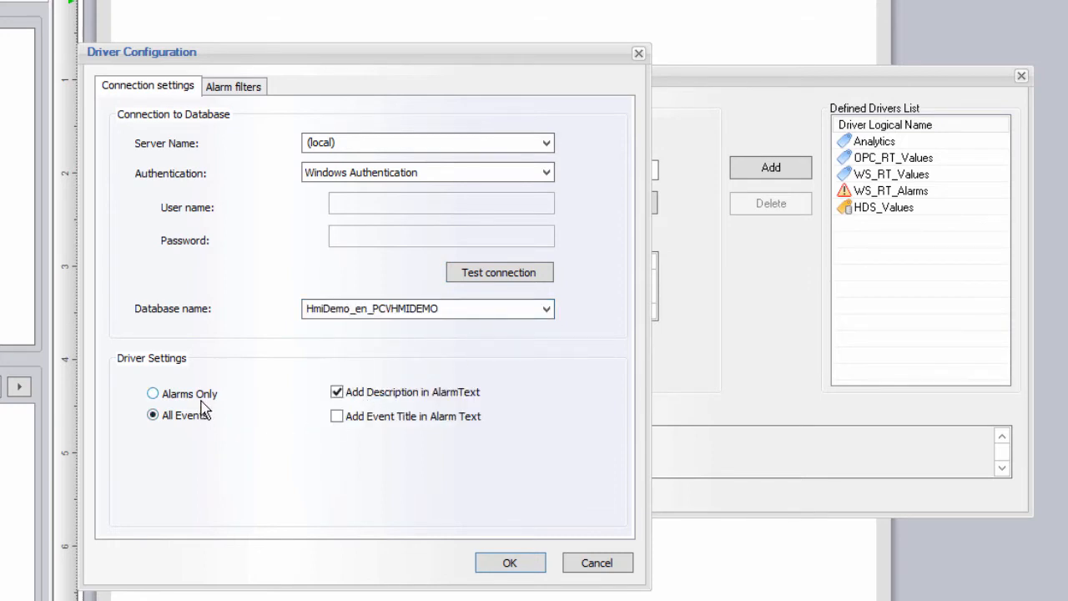
{"action": "left_click", "coordinate": [201, 397]}
{"action": "left_click", "coordinate": [364, 419]}
{"action": "left_click", "coordinate": [237, 98]}
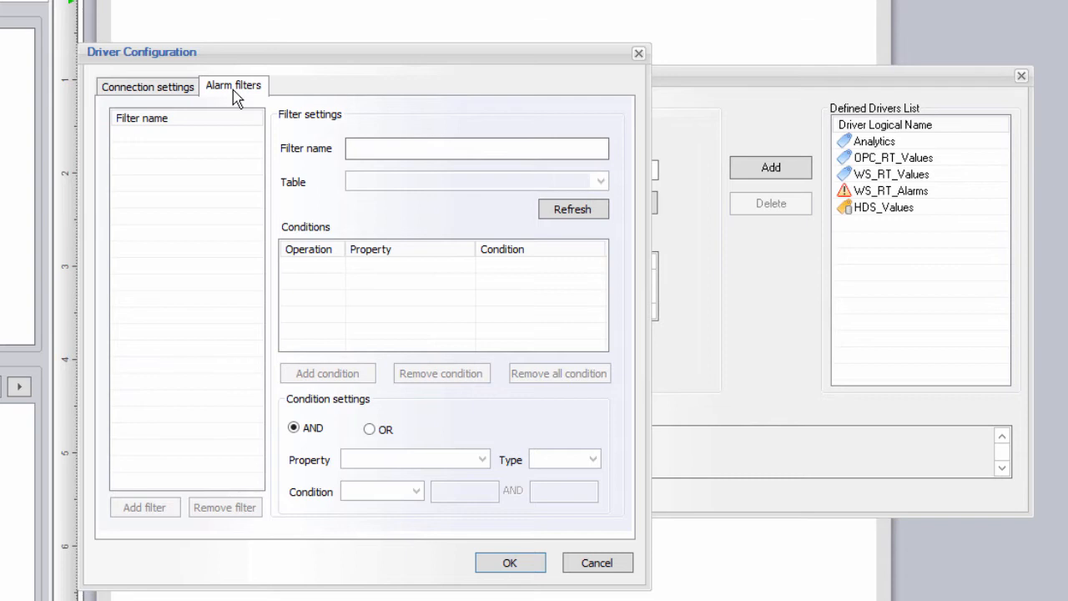
Step: Define and save an 'All Alarms' filter on LOGTABLE1 with the single condition AlarmLevel < 1000
{"action": "left_click", "coordinate": [415, 150]}
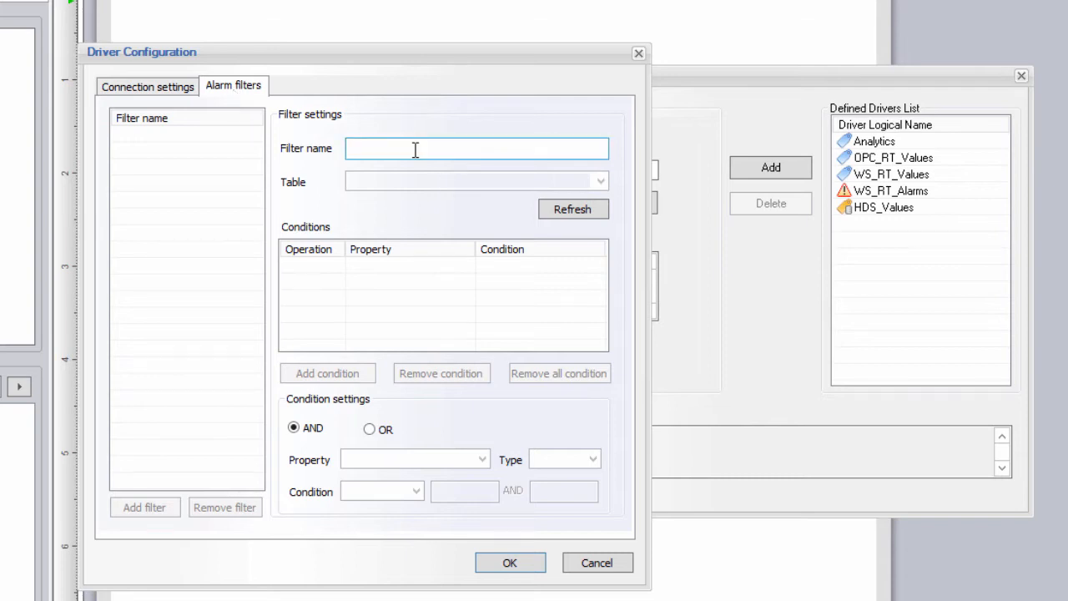
{"action": "type", "text": "A"}
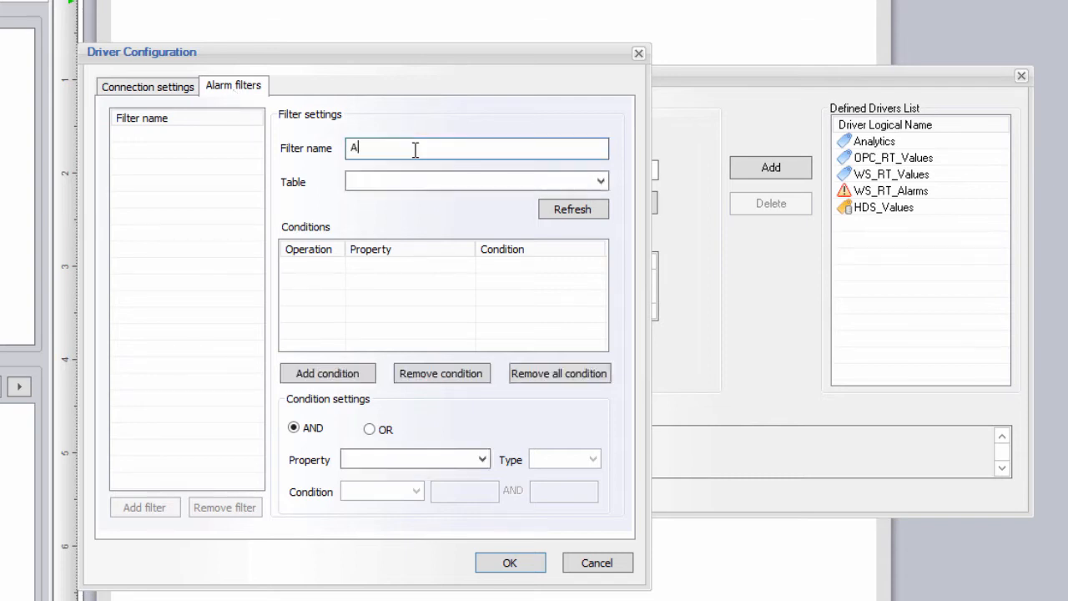
{"action": "type", "text": "ll Alarms"}
{"action": "left_click", "coordinate": [601, 181]}
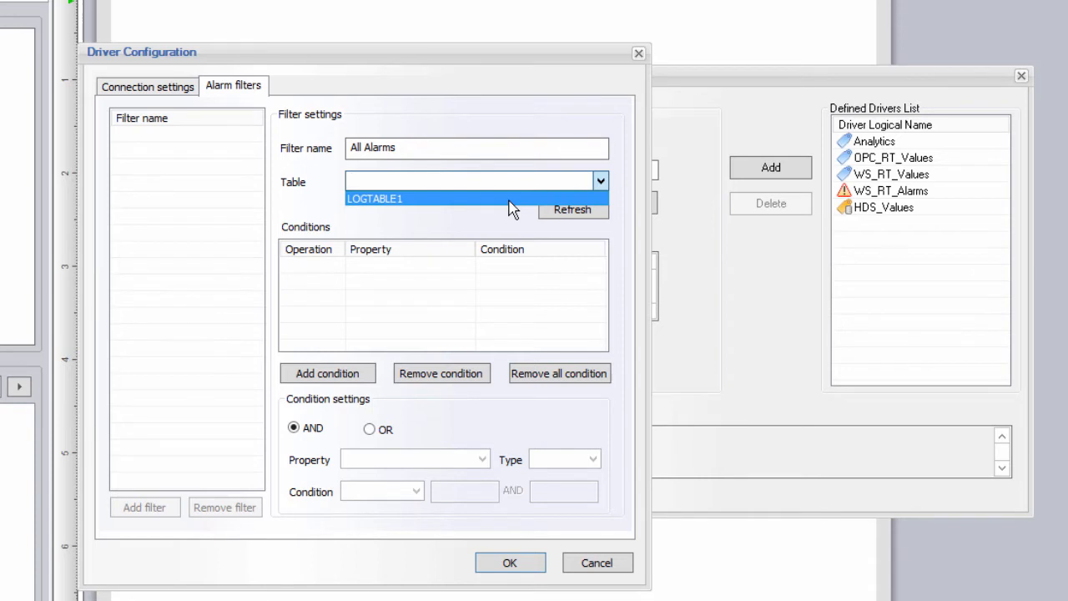
{"action": "left_click", "coordinate": [508, 198]}
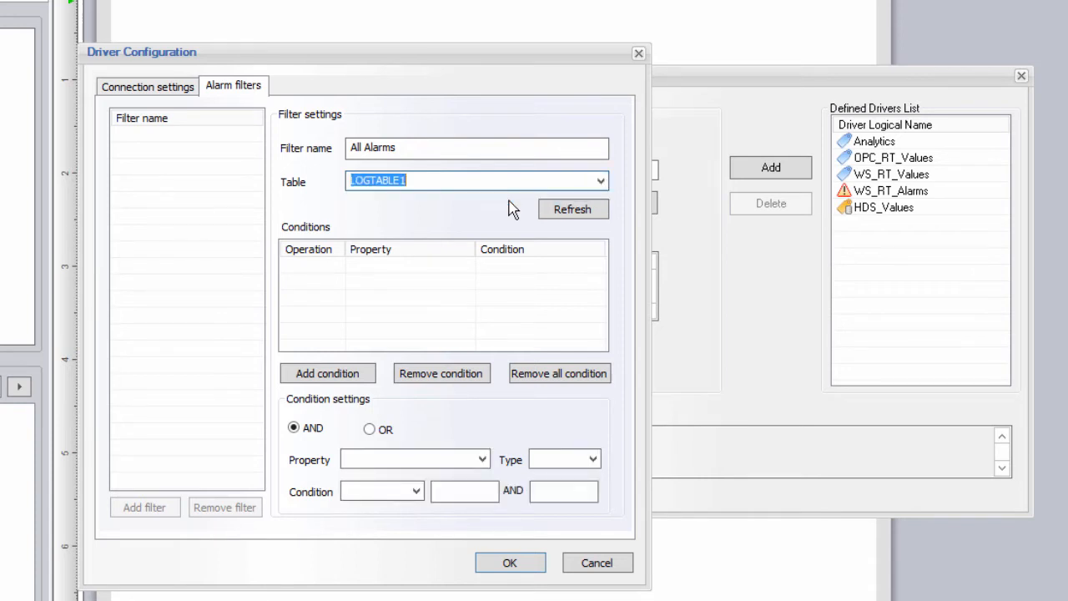
{"action": "left_click", "coordinate": [486, 460]}
{"action": "left_click", "coordinate": [468, 473]}
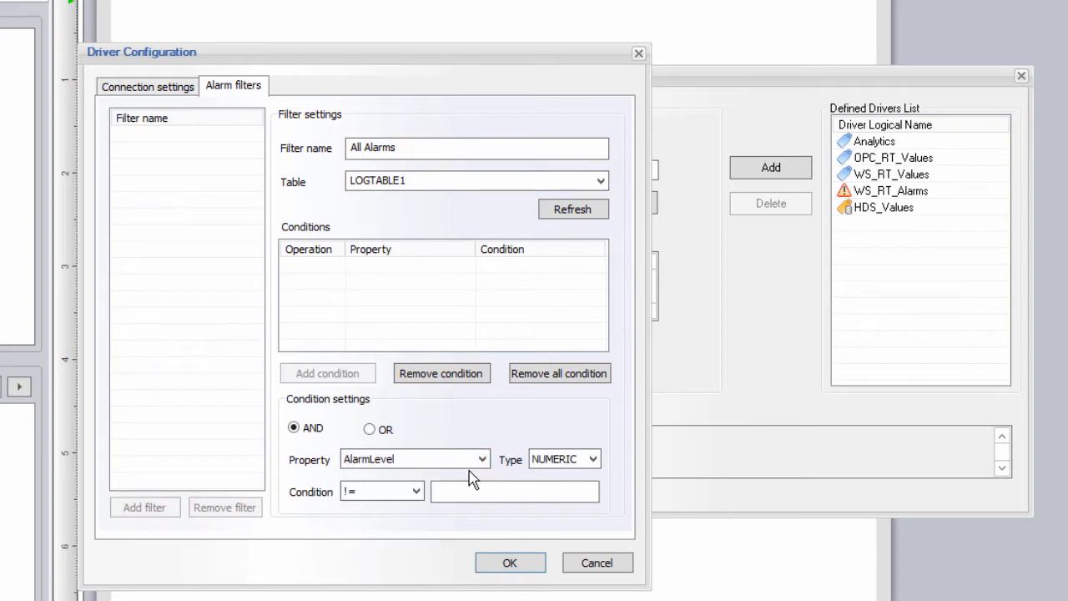
{"action": "left_click", "coordinate": [416, 492]}
{"action": "left_click", "coordinate": [372, 522]}
{"action": "left_click", "coordinate": [449, 493]}
{"action": "type", "text": "1000"}
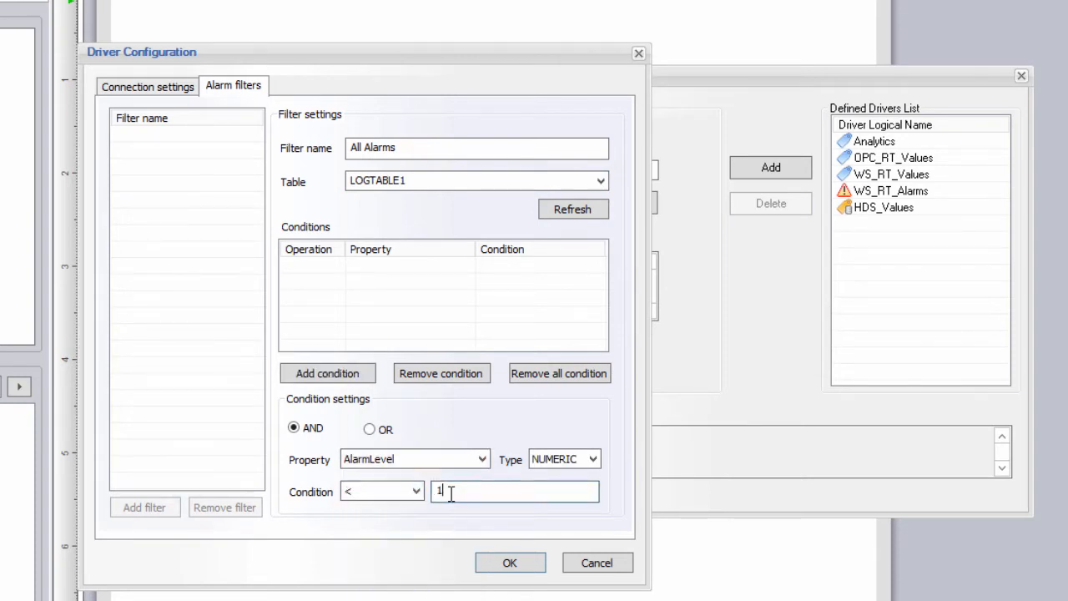
{"action": "left_click", "coordinate": [340, 380]}
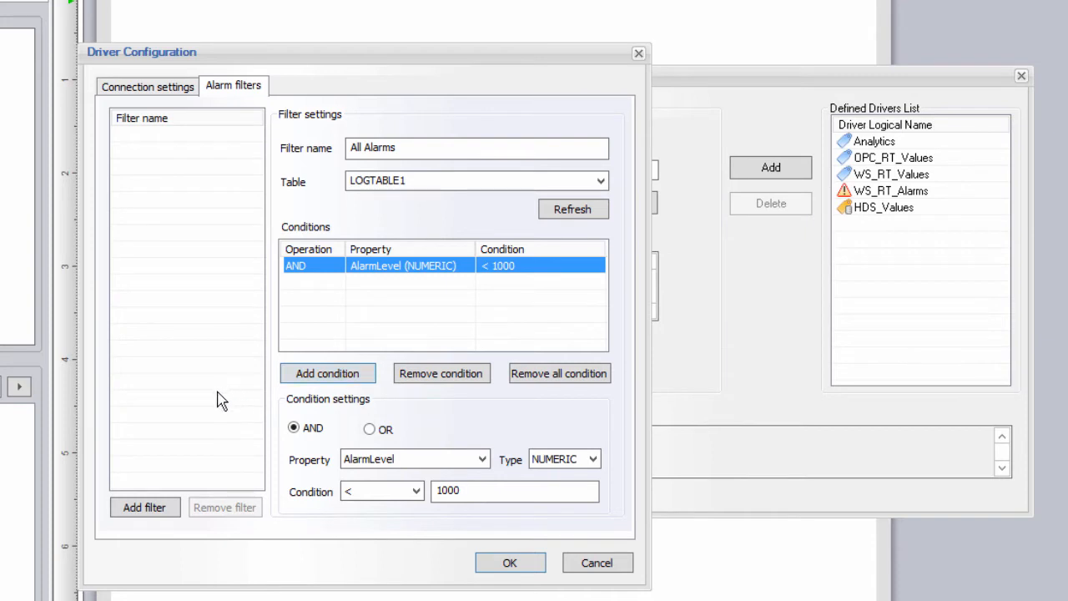
{"action": "left_click", "coordinate": [144, 508]}
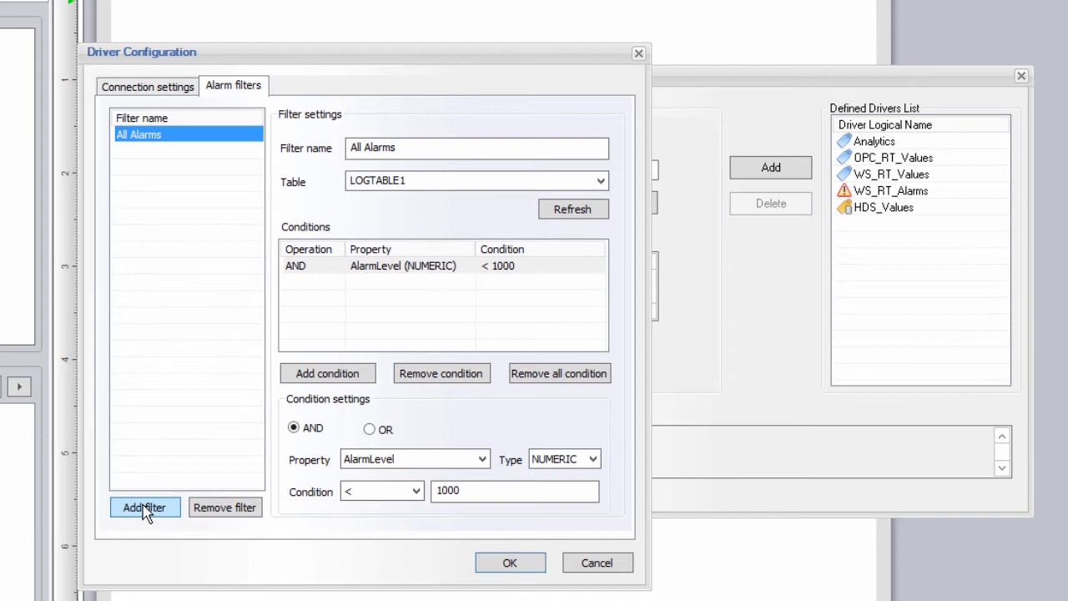
Step: Add a 'Hi Priority Electrical Alarms' filter, replacing the < 1000 condition with AlarmLevel < 10
{"action": "left_click_drag", "start_coordinate": [409, 150], "coordinate": [315, 144]}
{"action": "type", "text": "Hi P"}
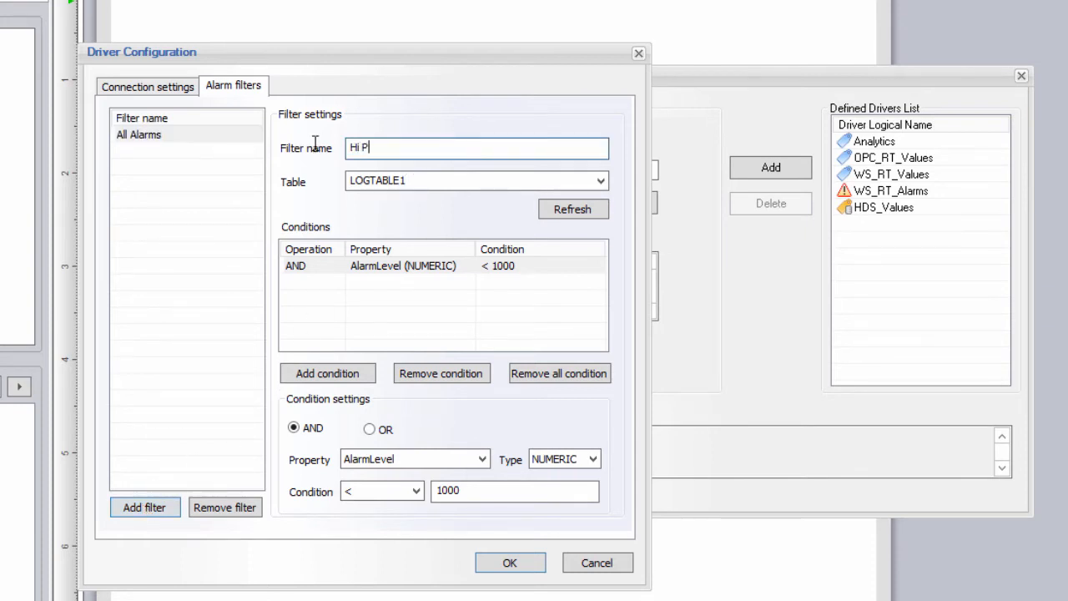
{"action": "type", "text": "riority Electrical Alarms"}
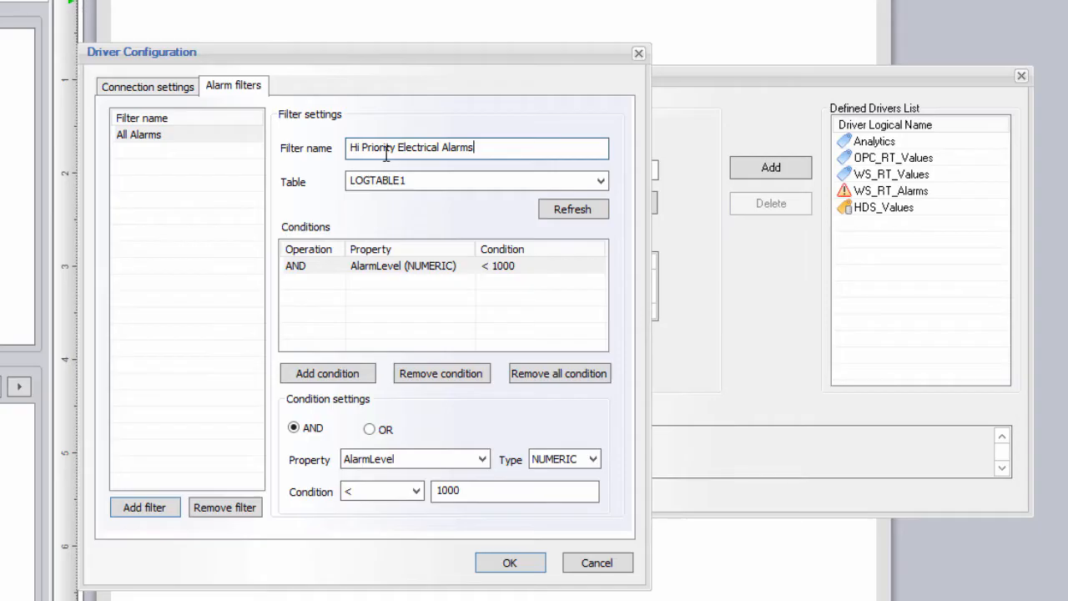
{"action": "left_click", "coordinate": [144, 508]}
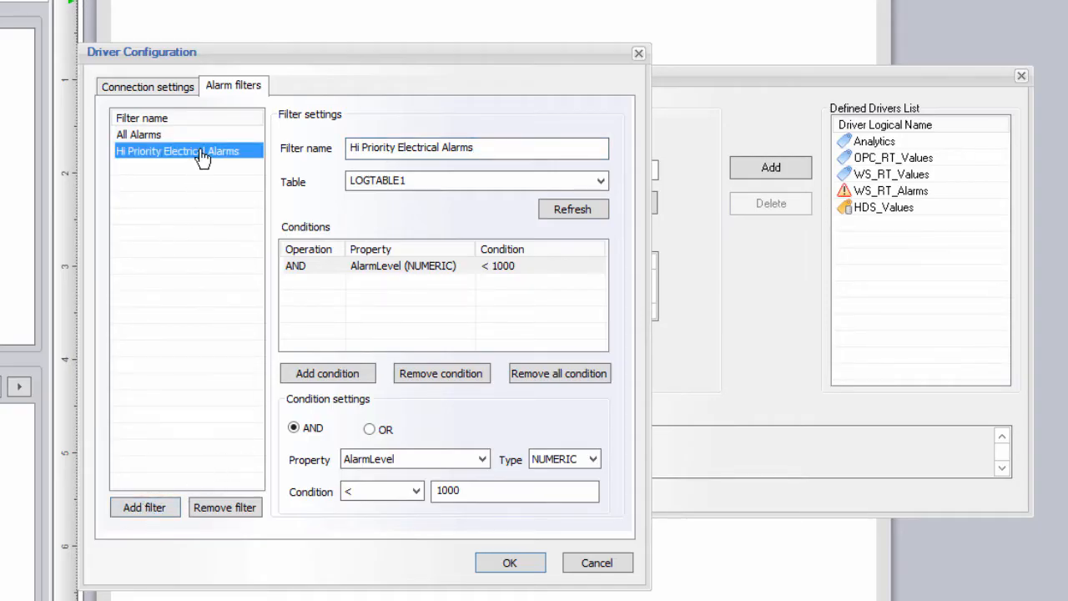
{"action": "left_click", "coordinate": [377, 266]}
{"action": "left_click", "coordinate": [424, 375]}
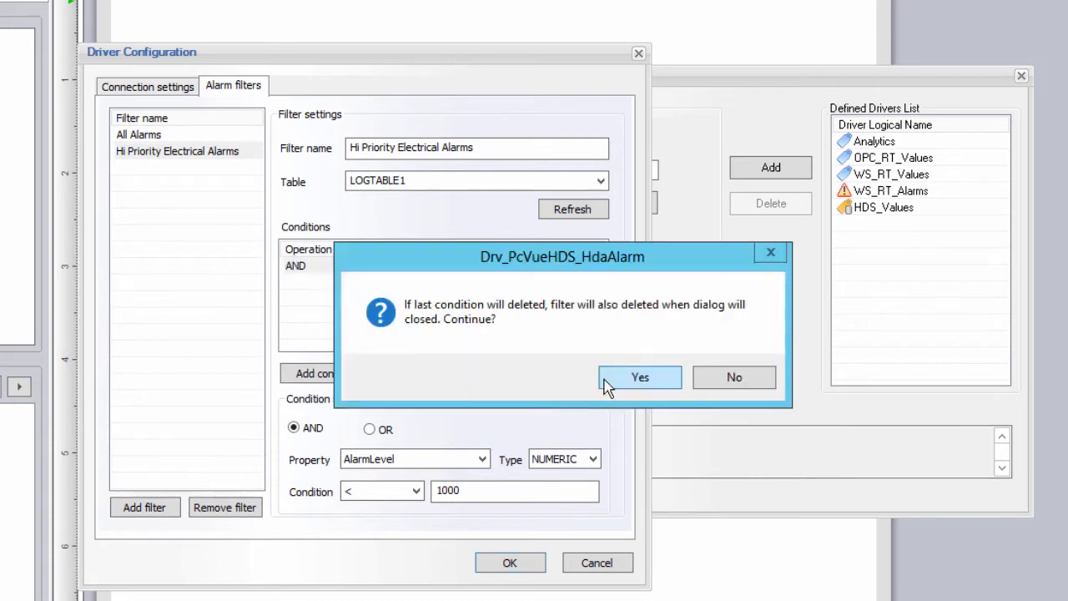
{"action": "left_click", "coordinate": [621, 376]}
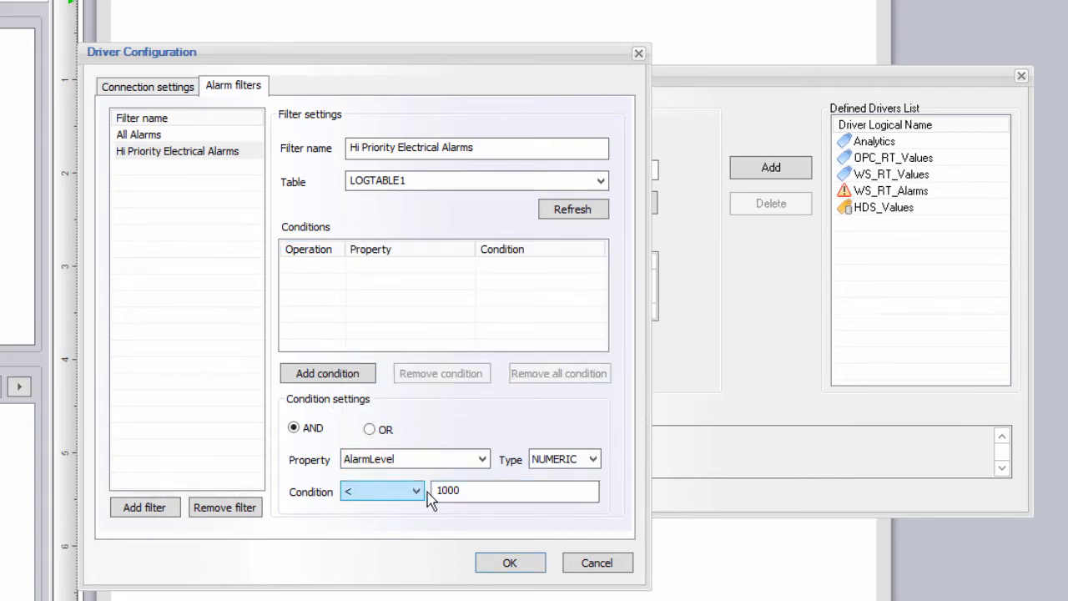
{"action": "left_click_drag", "start_coordinate": [470, 492], "coordinate": [406, 491]}
{"action": "type", "text": "10"}
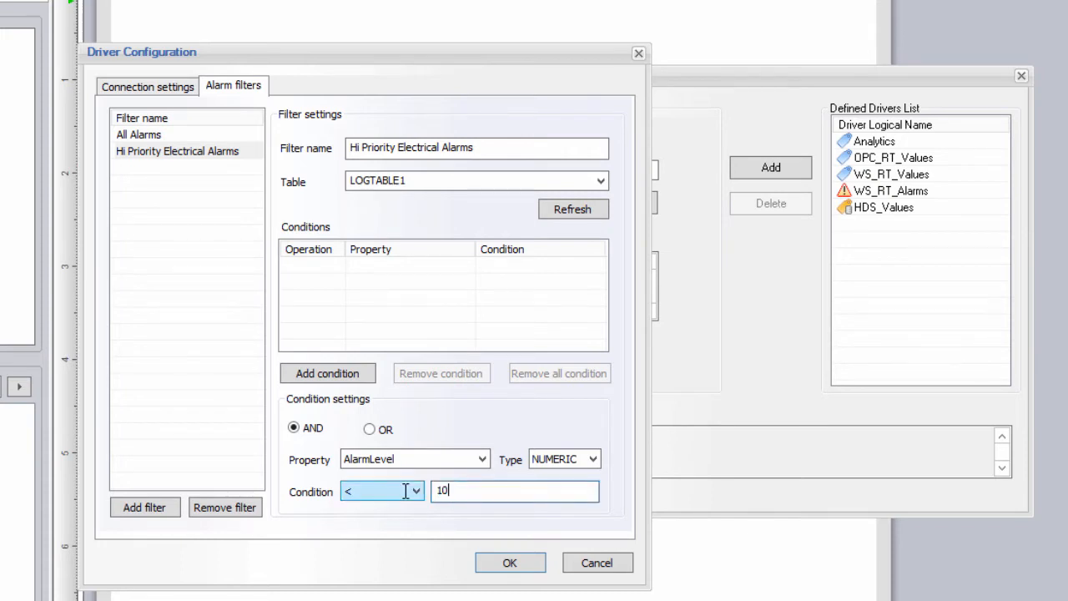
{"action": "left_click", "coordinate": [325, 376]}
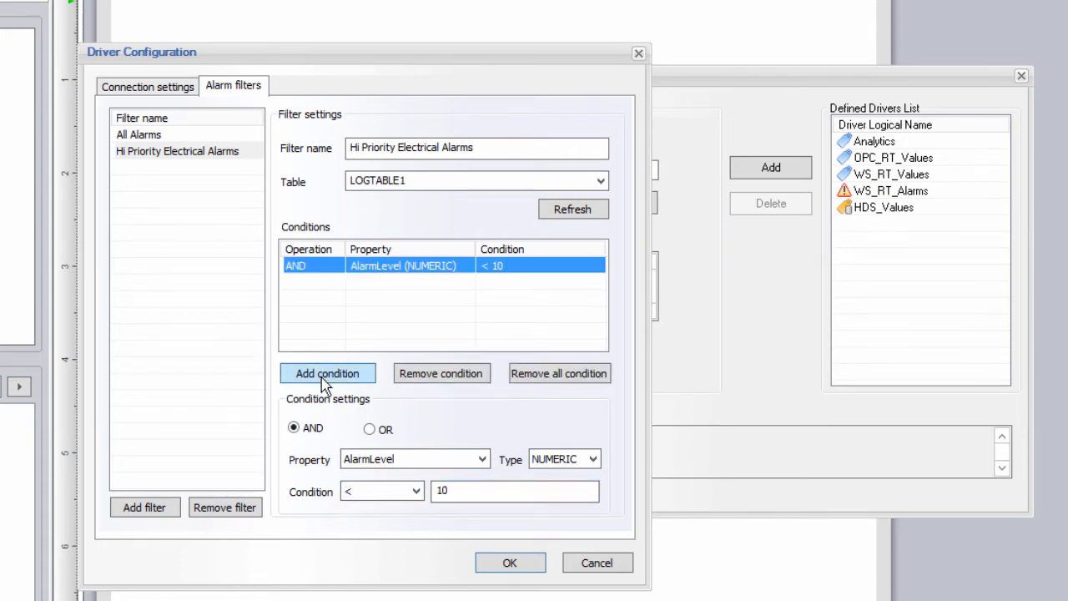
Step: Add an AND condition Description LIKE '%Electric%' to the Hi Priority Electrical Alarms filter
{"action": "left_click", "coordinate": [304, 430]}
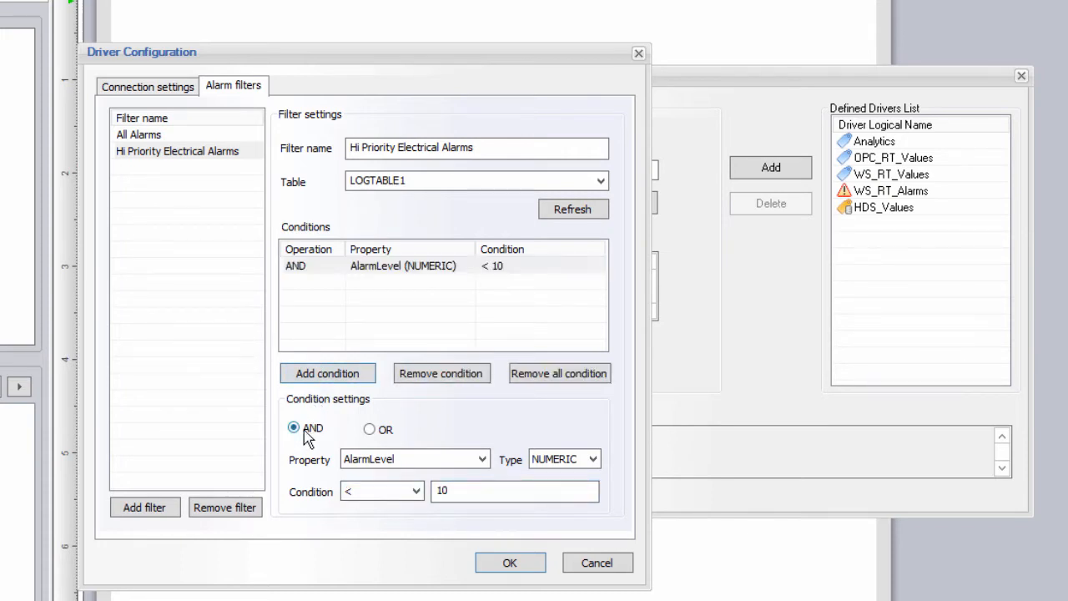
{"action": "left_click", "coordinate": [487, 463]}
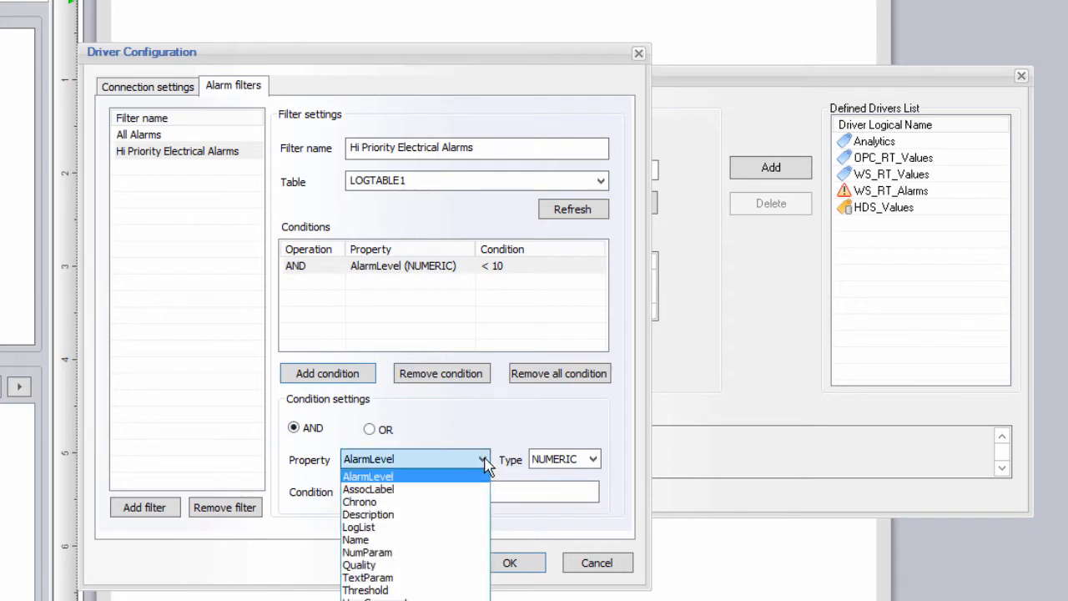
{"action": "left_click", "coordinate": [417, 514]}
{"action": "left_click", "coordinate": [416, 491]}
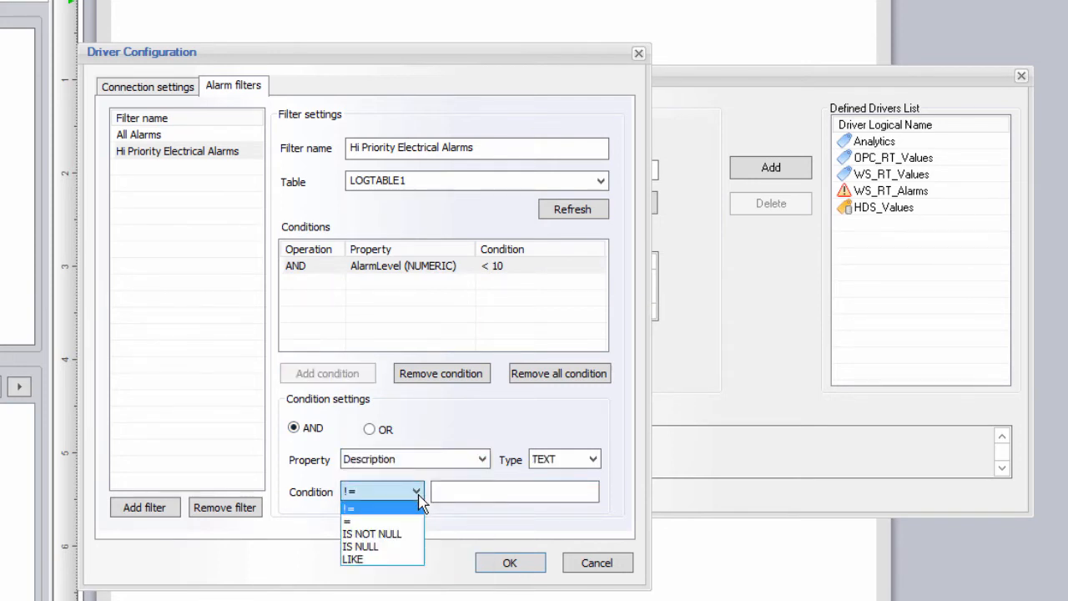
{"action": "left_click", "coordinate": [366, 559]}
{"action": "left_click", "coordinate": [437, 491]}
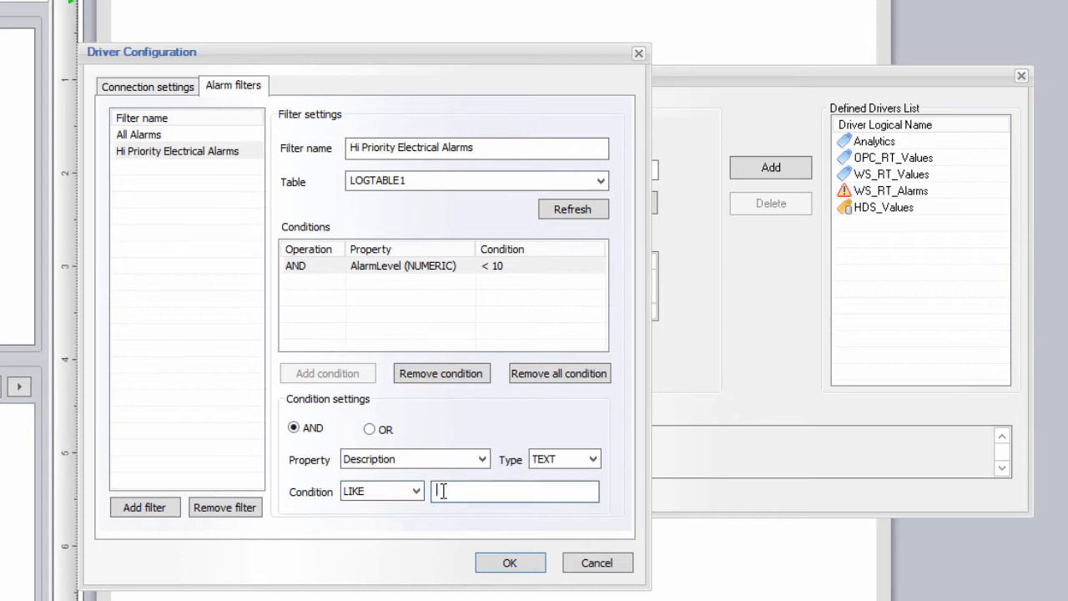
{"action": "type", "text": "%"}
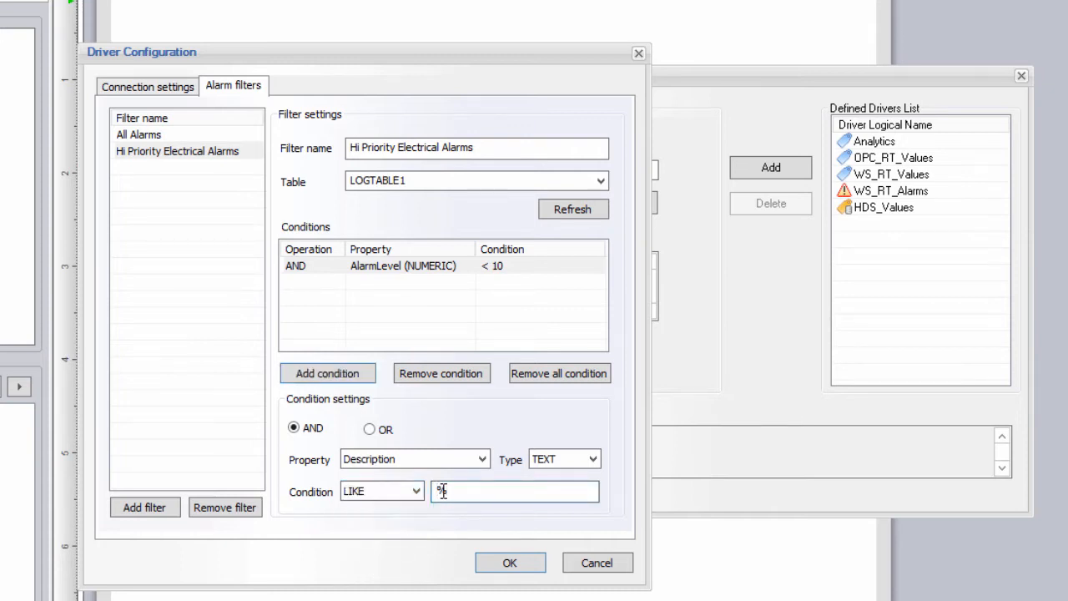
{"action": "type", "text": "Electric%"}
{"action": "left_click", "coordinate": [331, 376]}
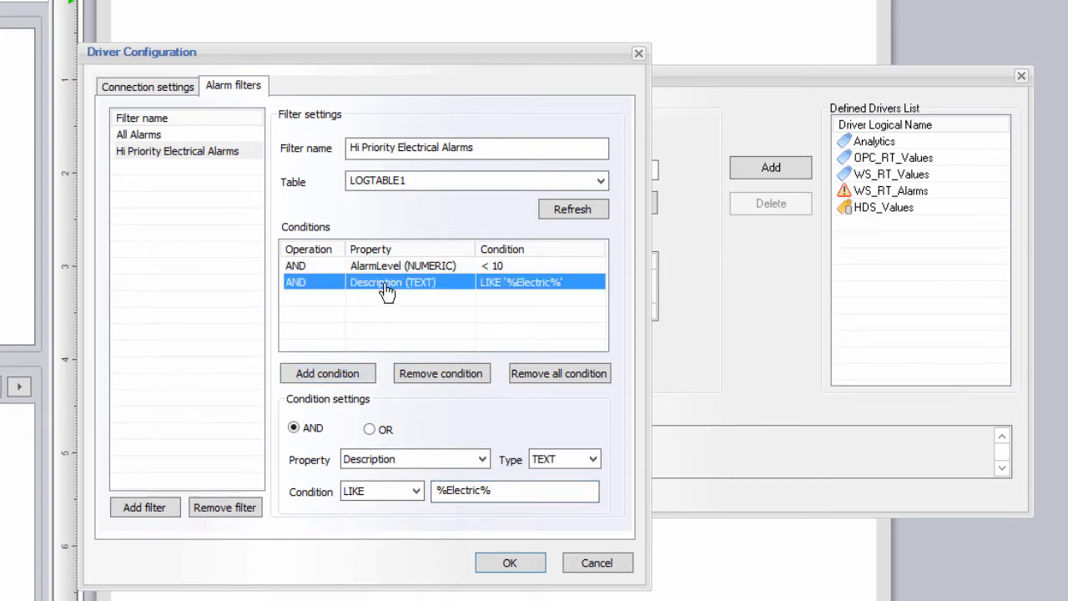
{"action": "left_click", "coordinate": [206, 151]}
Step: Add HDS_Alarms to the drivers, then set up WS_Hist_Values for PcVue historical values (Web Services) on localhost
{"action": "left_click", "coordinate": [507, 563]}
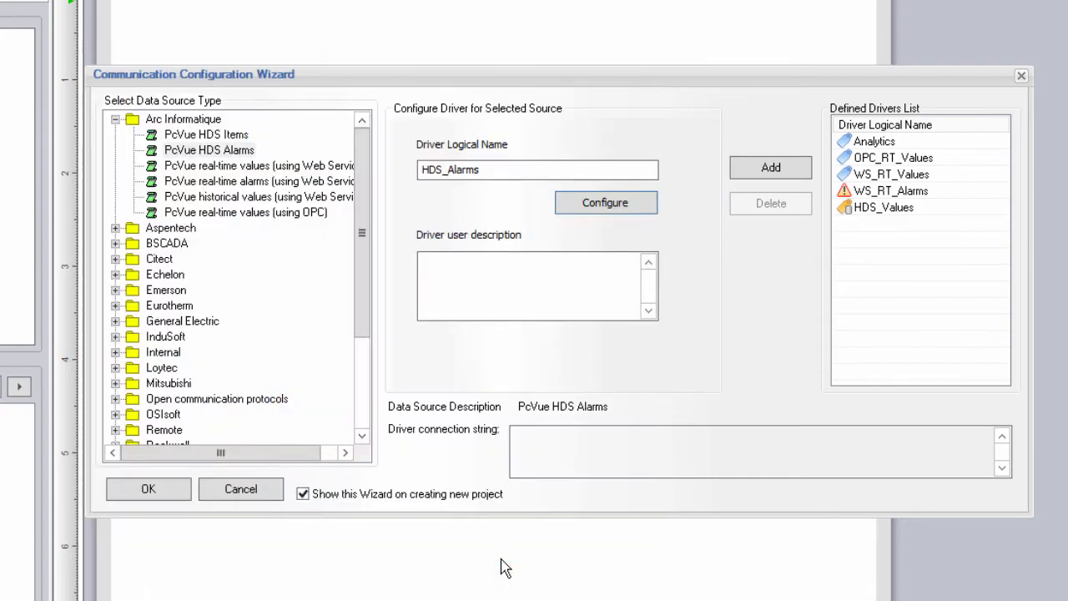
{"action": "left_click", "coordinate": [749, 177]}
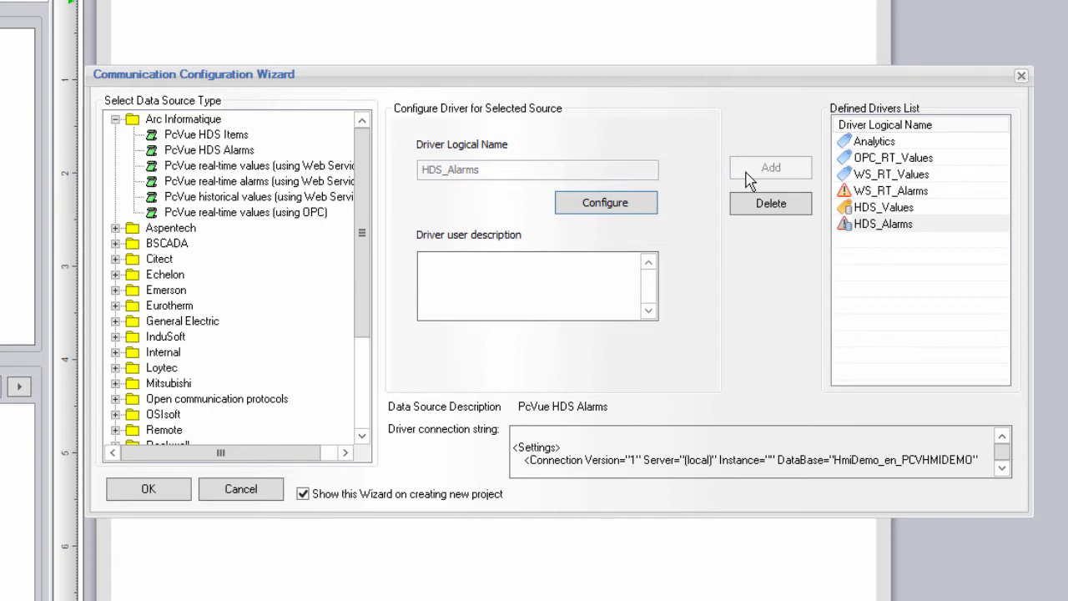
{"action": "left_click", "coordinate": [300, 198]}
{"action": "type", "text": "WS_Hist_V"}
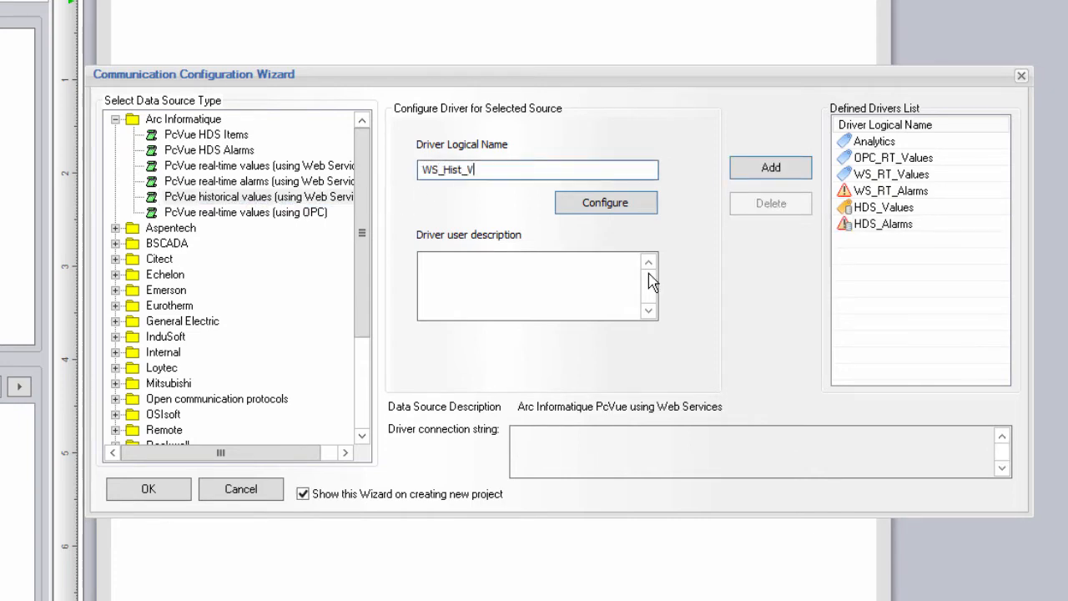
{"action": "type", "text": "alues"}
{"action": "left_click", "coordinate": [630, 209]}
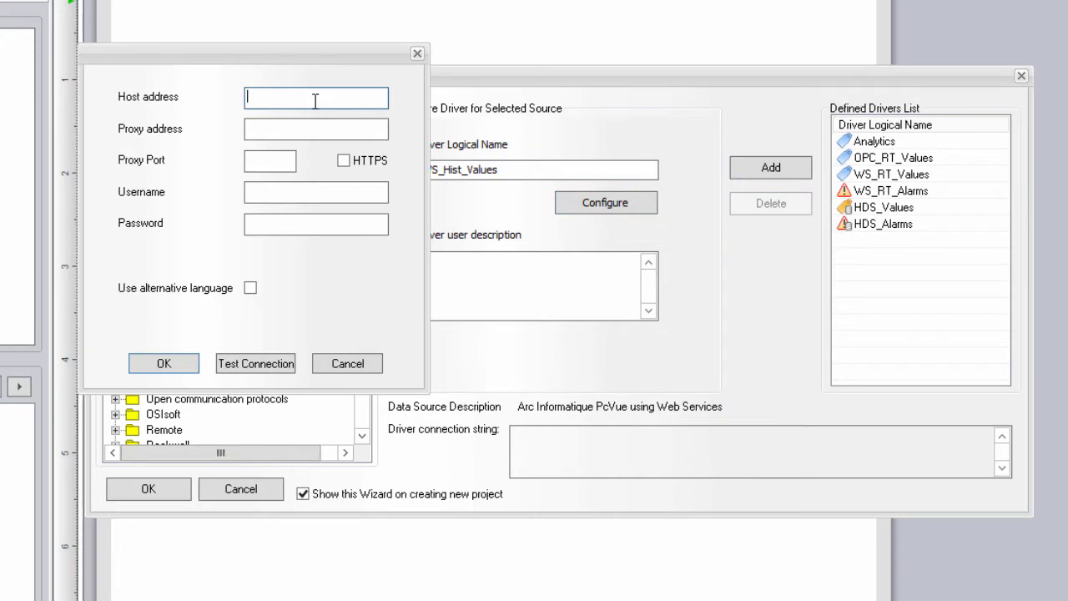
{"action": "type", "text": "localhost"}
Step: Enter the login username and password, test the connection, and add WS_Hist_Values to the drivers
{"action": "left_click", "coordinate": [286, 194]}
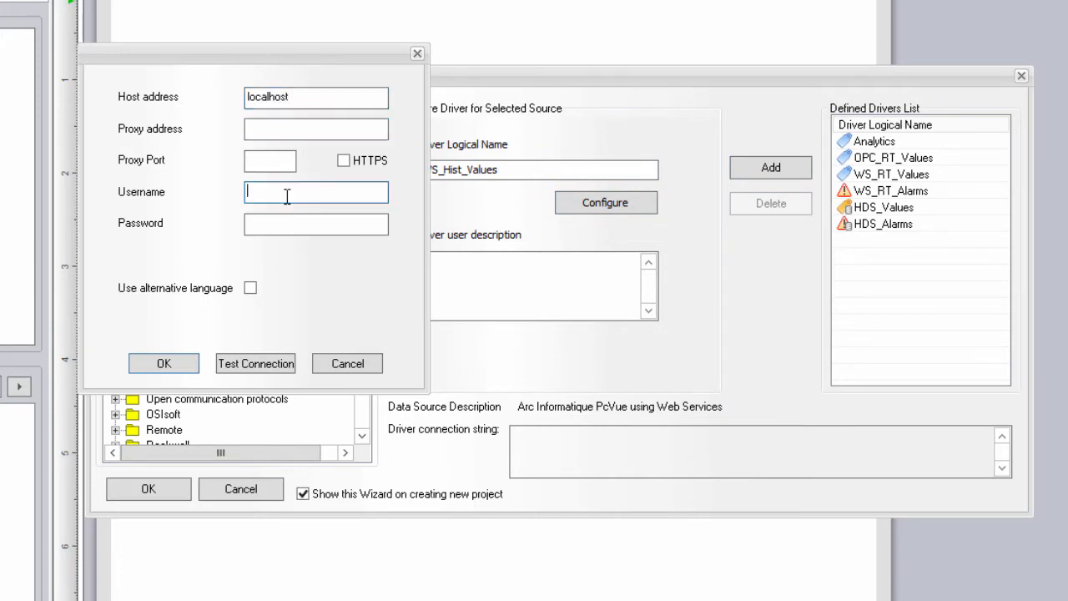
{"action": "type", "text": "weben"}
{"action": "key", "text": "Tab"}
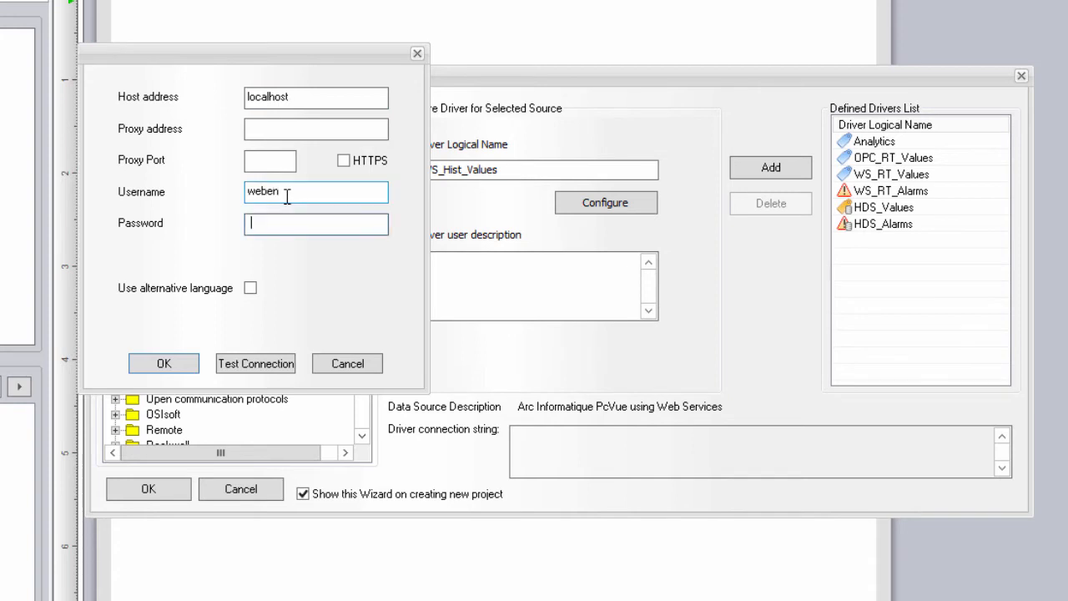
{"action": "type", "text": "weben"}
{"action": "left_click", "coordinate": [265, 364]}
{"action": "left_click", "coordinate": [681, 374]}
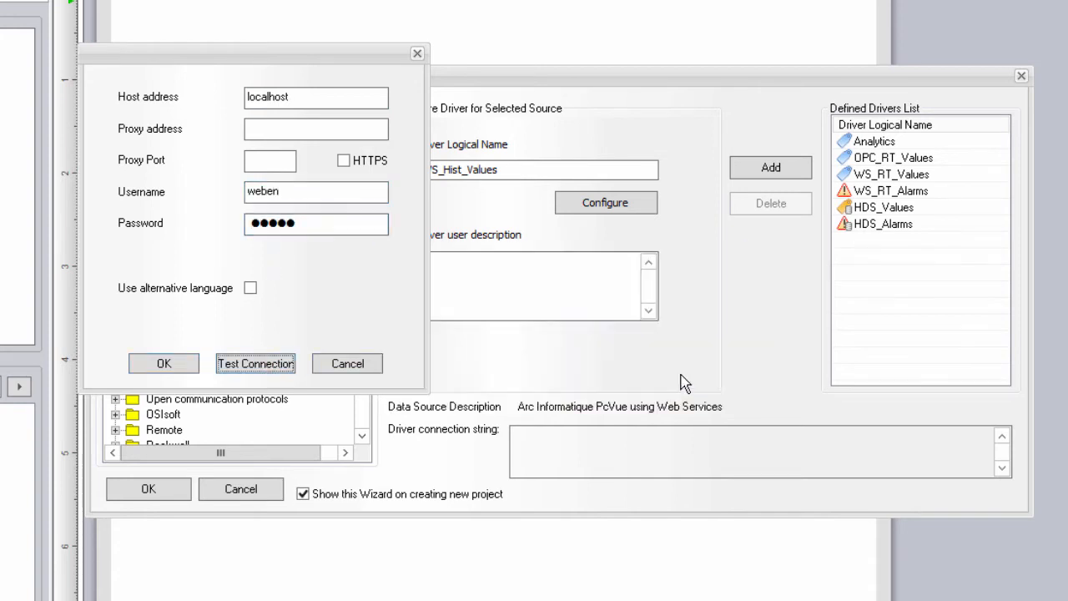
{"action": "left_click", "coordinate": [169, 362]}
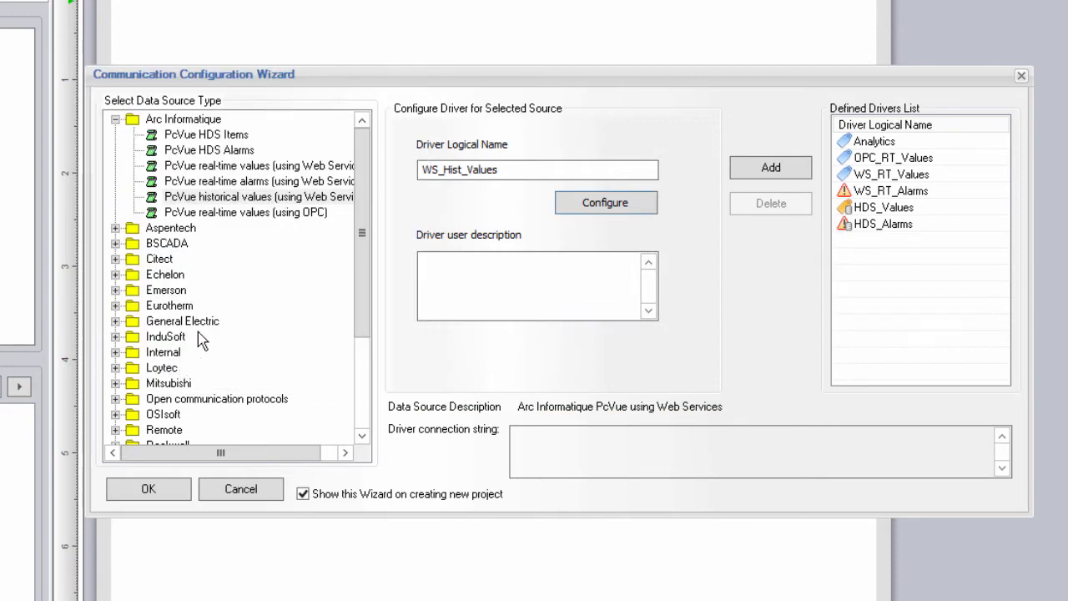
{"action": "left_click", "coordinate": [779, 175]}
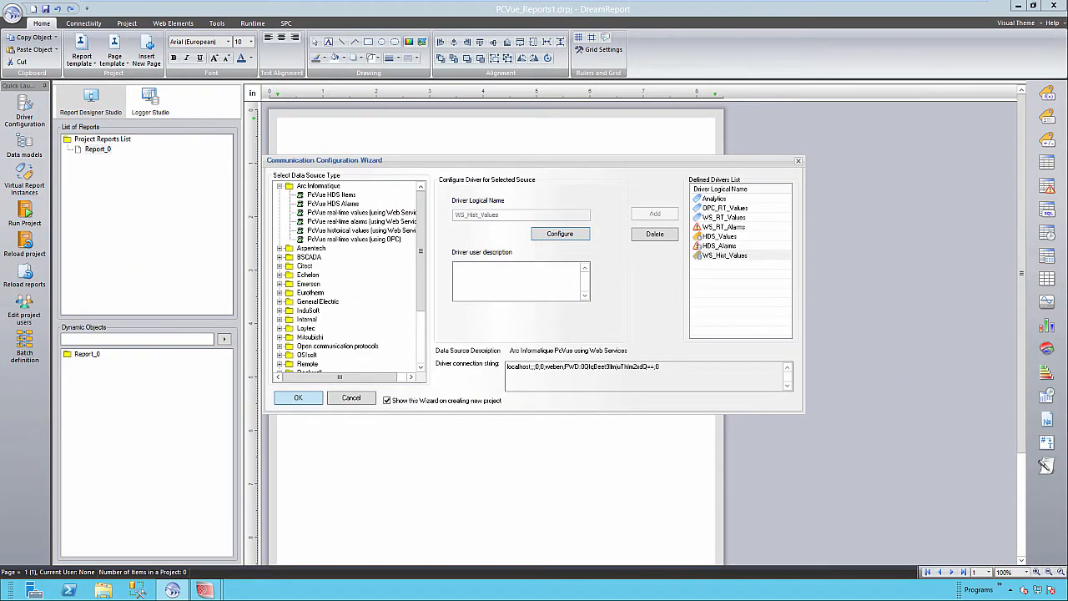
Step: Close the Communication Configuration Wizard with OK to reach the blank Report_0 page
{"action": "left_click", "coordinate": [298, 397]}
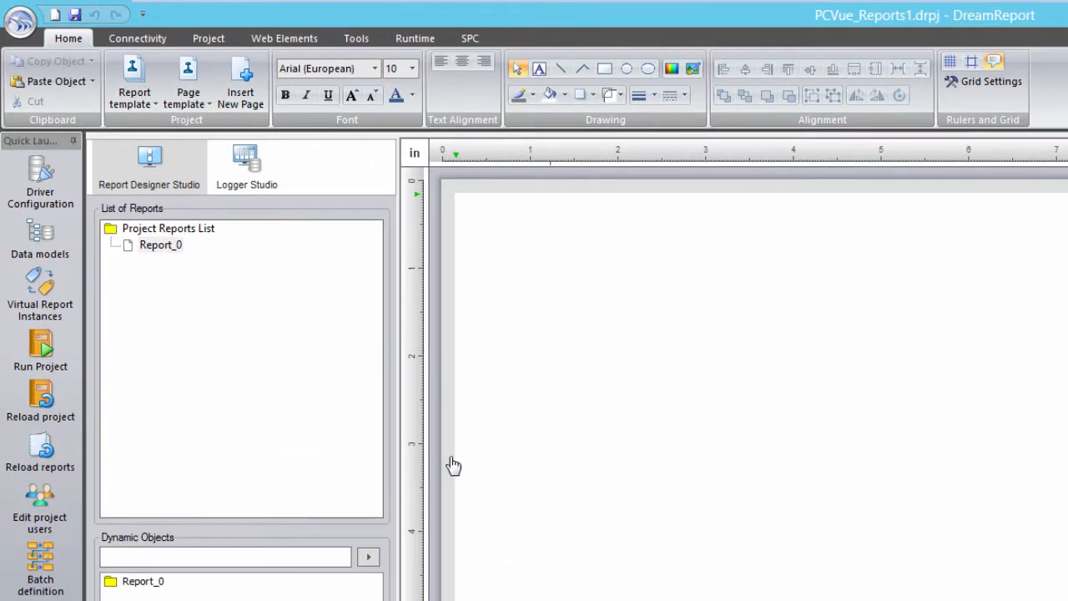
Step: In Database Definition, try MS SQL Server and Custom Database Using DSN, then keep MS Access
{"action": "left_click", "coordinate": [211, 39]}
{"action": "left_click", "coordinate": [86, 84]}
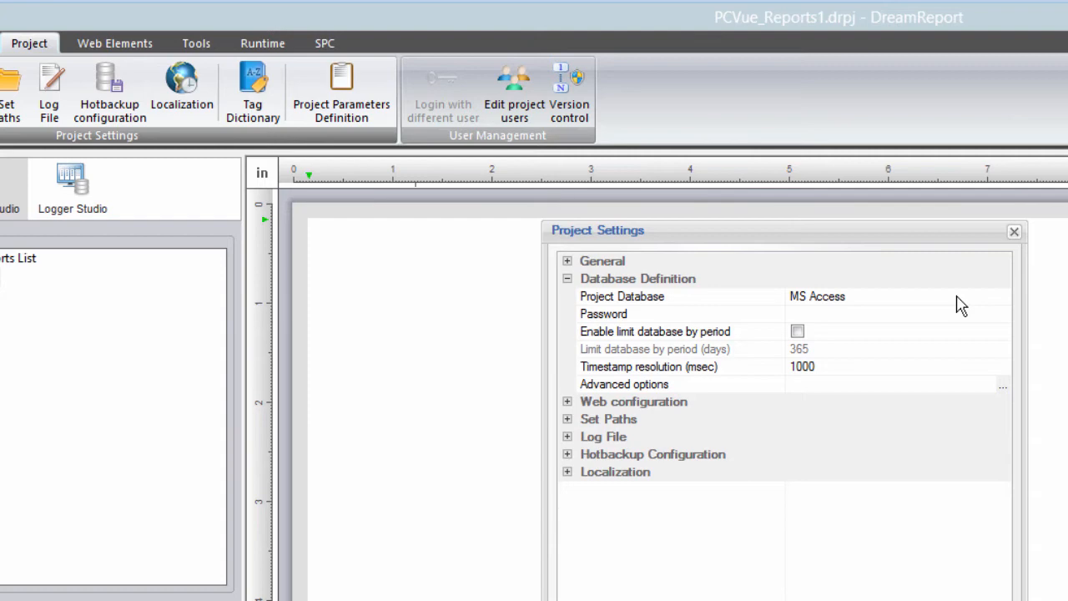
{"action": "left_click", "coordinate": [1003, 298]}
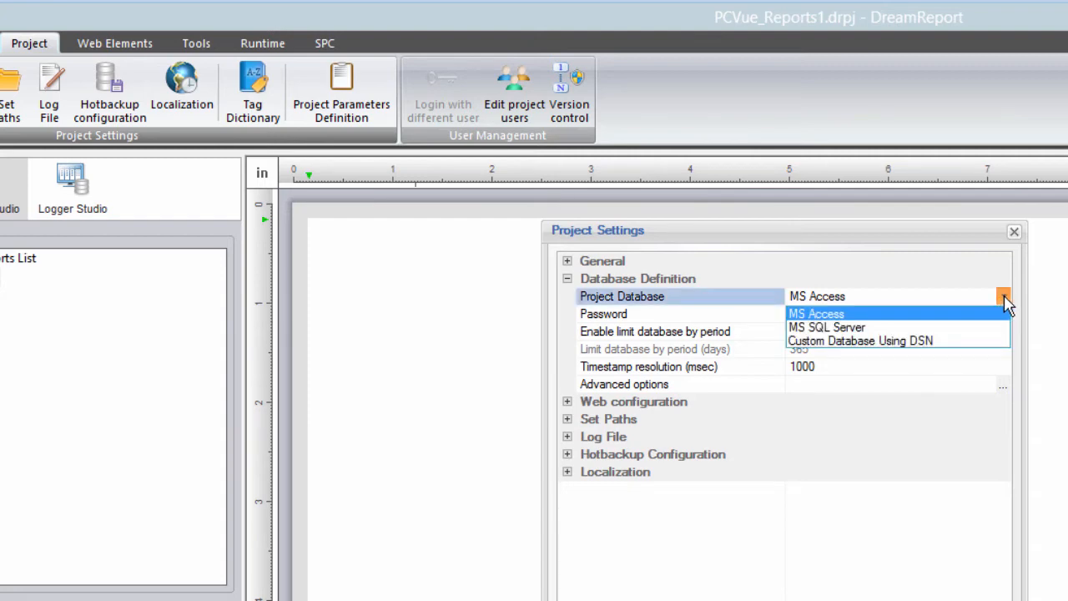
{"action": "left_click", "coordinate": [968, 328]}
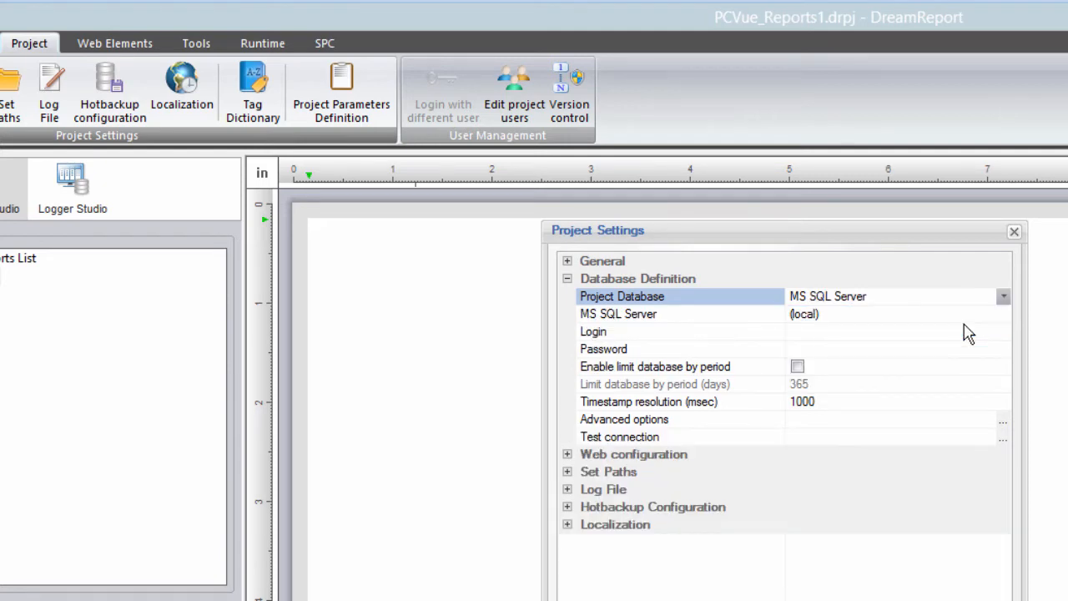
{"action": "left_click", "coordinate": [1003, 298]}
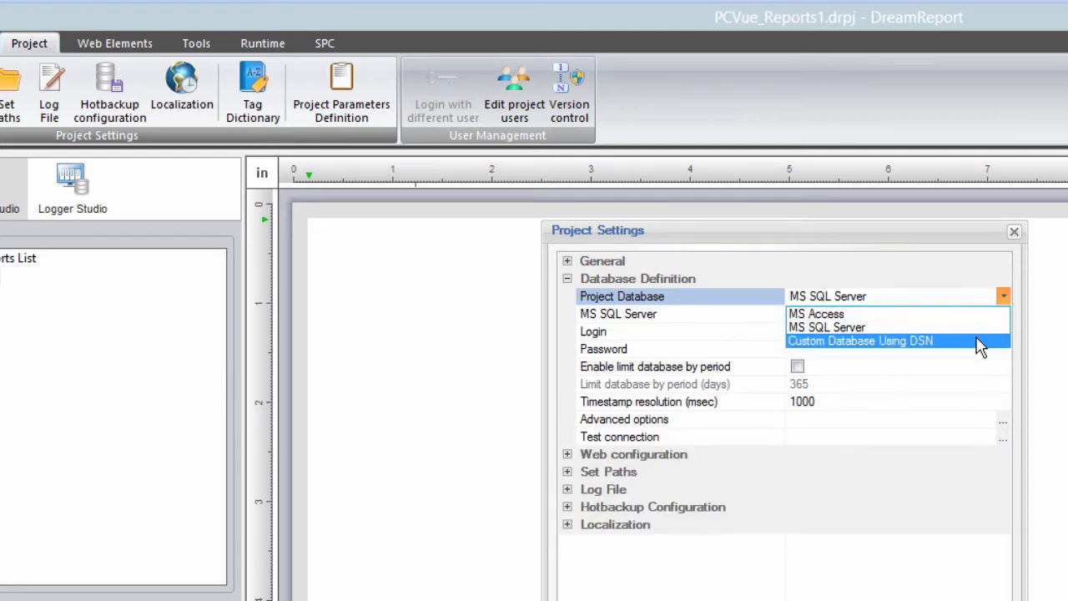
{"action": "left_click", "coordinate": [980, 342]}
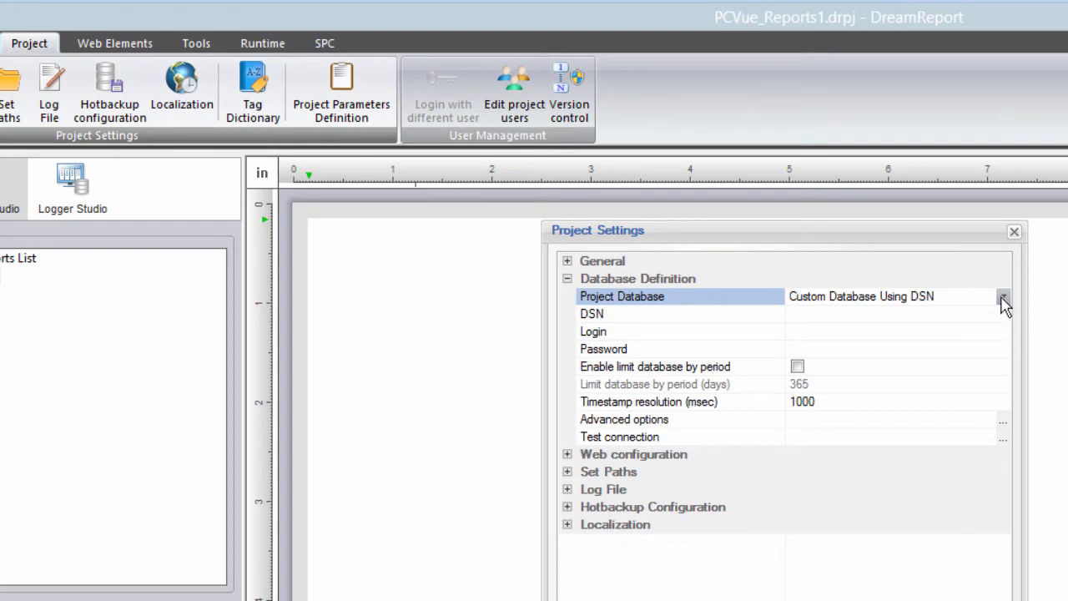
{"action": "left_click", "coordinate": [1003, 297]}
{"action": "left_click", "coordinate": [970, 315]}
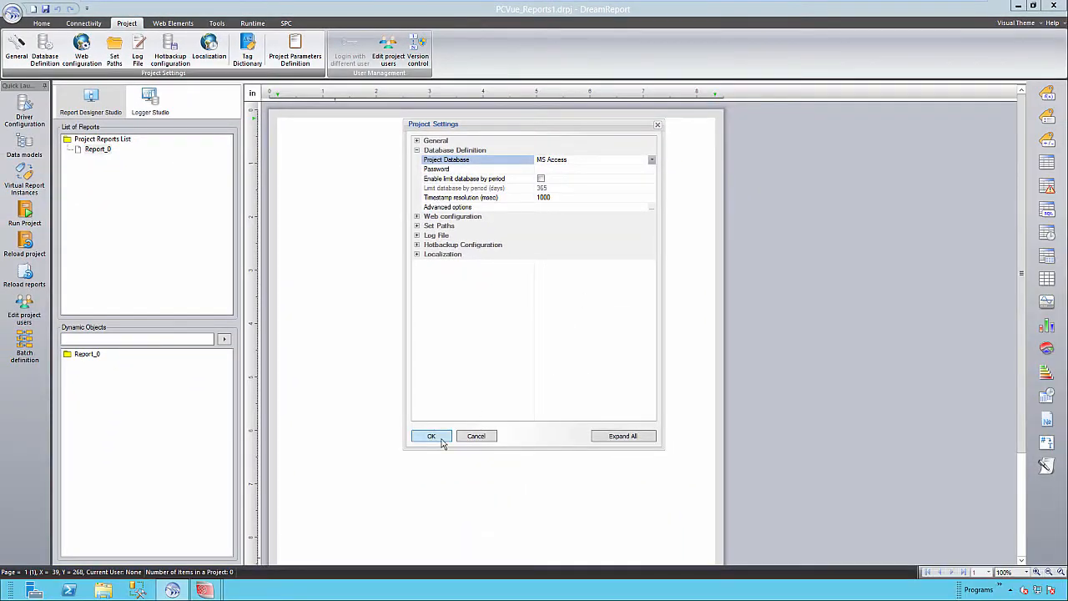
{"action": "left_click", "coordinate": [431, 436]}
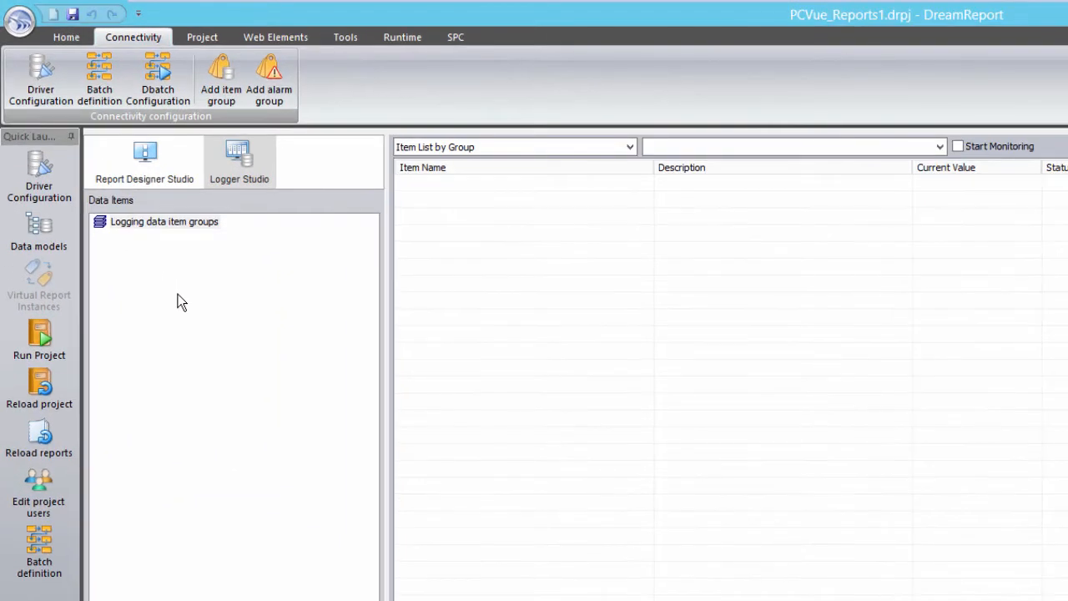
Step: Create a new logging item group named grpDeltaStored with OPC_RT_Values as its source
{"action": "right_click", "coordinate": [178, 294]}
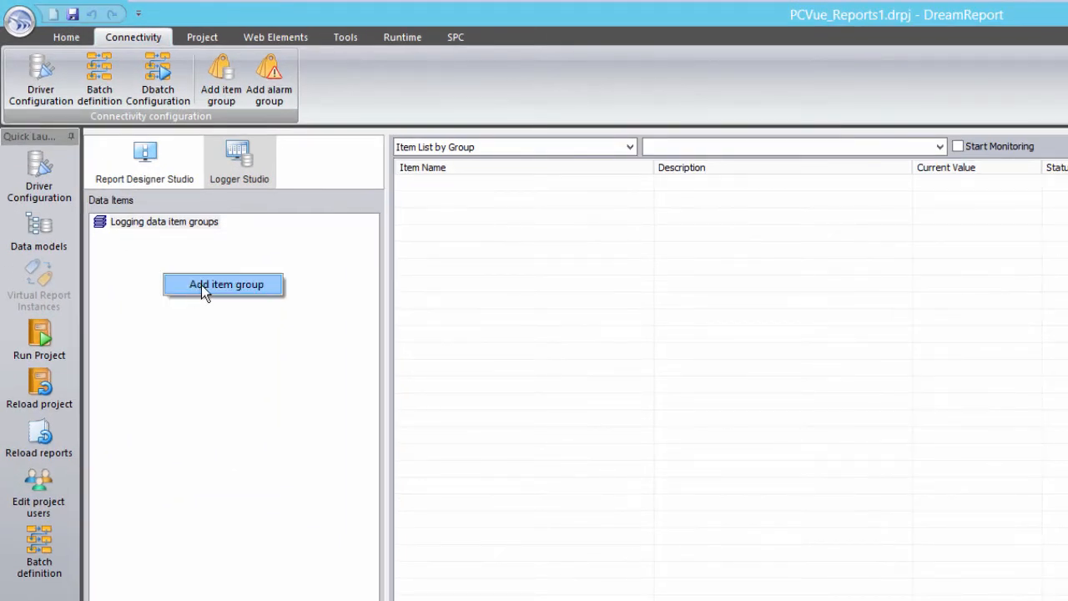
{"action": "left_click", "coordinate": [201, 285]}
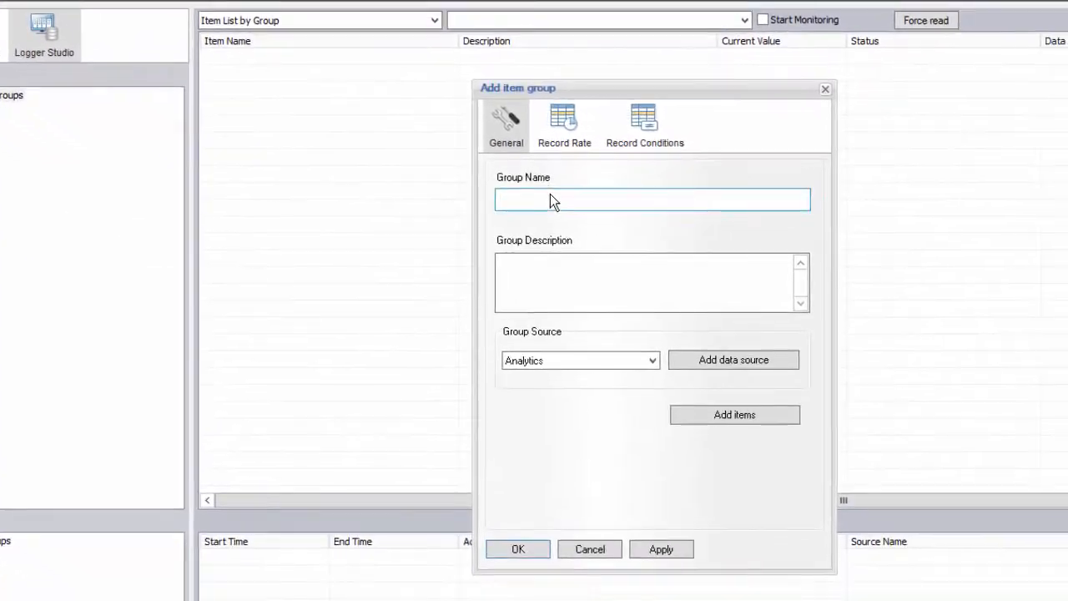
{"action": "left_click", "coordinate": [629, 244]}
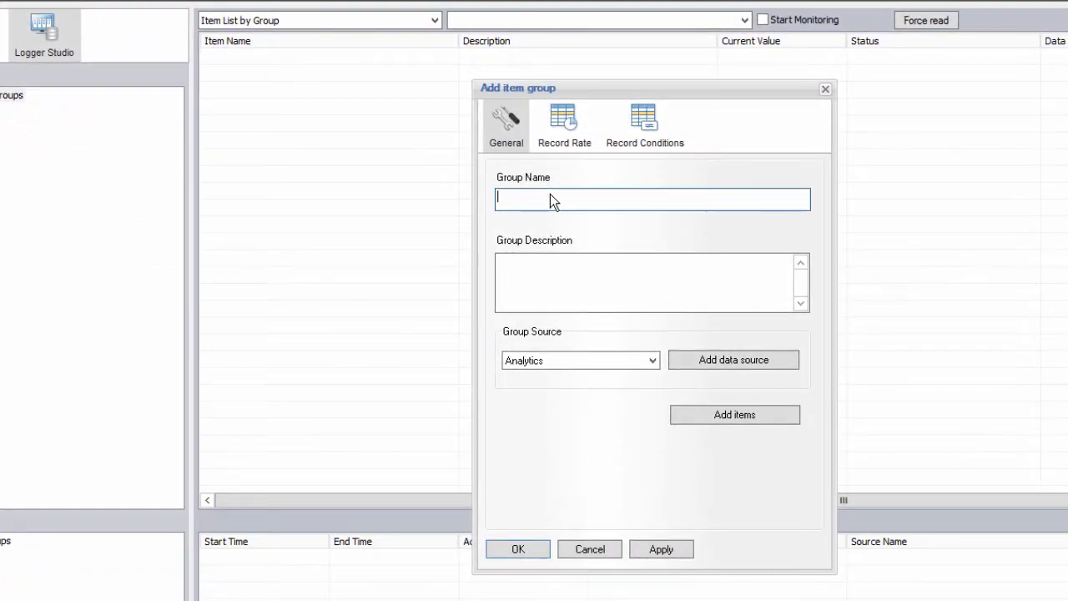
{"action": "type", "text": "grpDeltaStored"}
{"action": "left_click", "coordinate": [650, 357]}
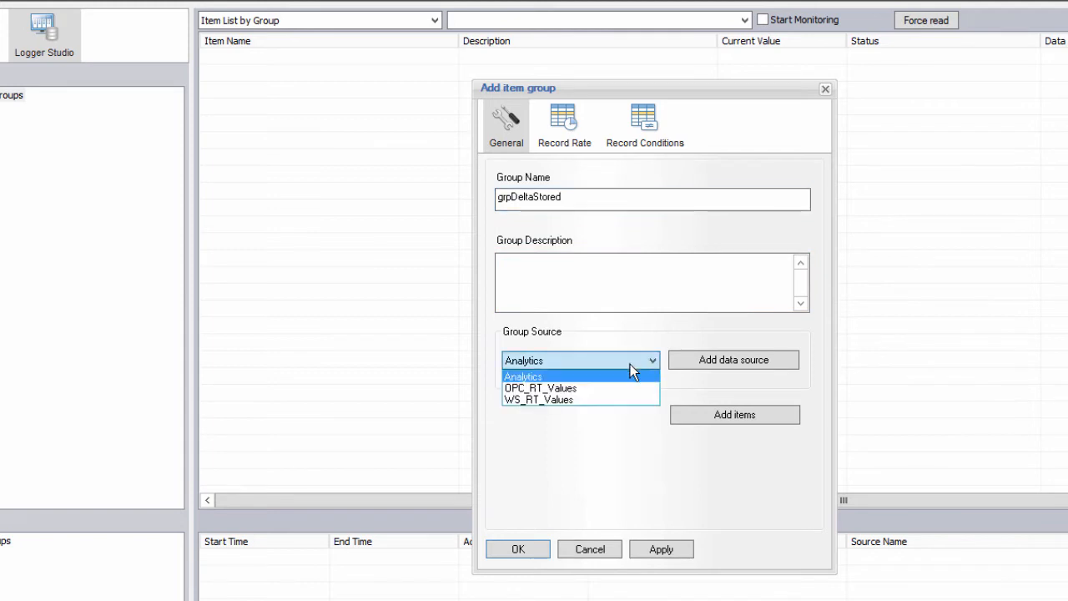
{"action": "left_click", "coordinate": [597, 388]}
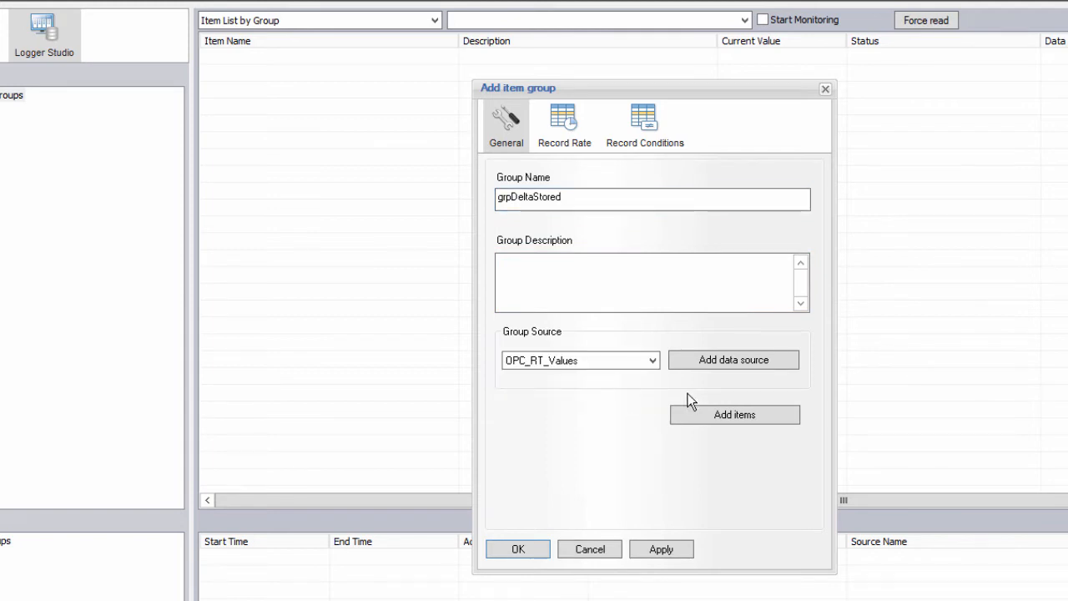
Step: Add GENERATOR AUTO, HVAC_AHU01 Battery STATUS and WATER VALVE2 items to the group
{"action": "left_click", "coordinate": [736, 416]}
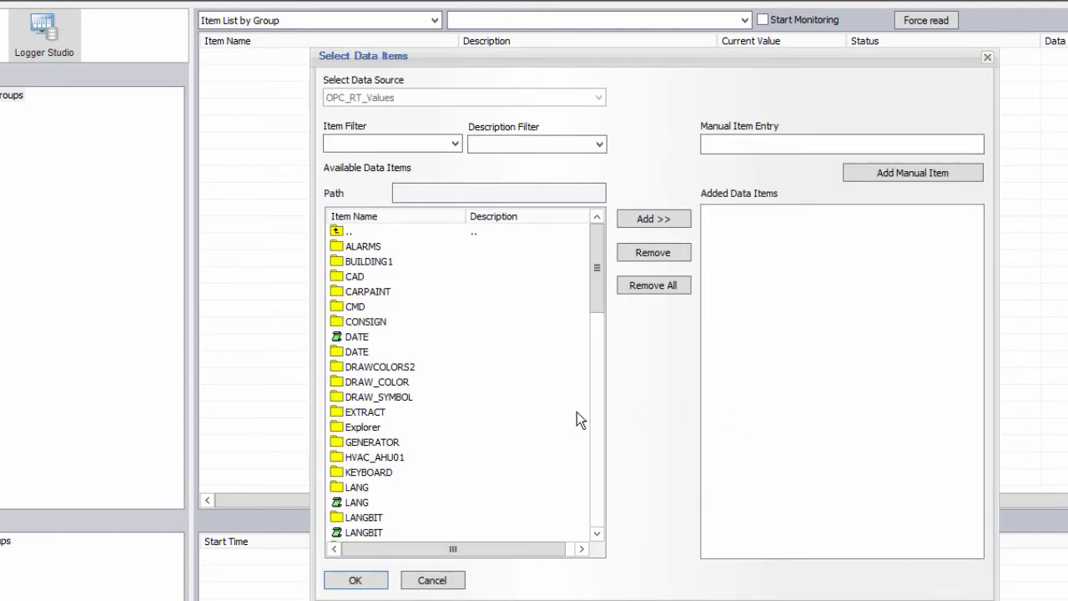
{"action": "double_click", "coordinate": [378, 443]}
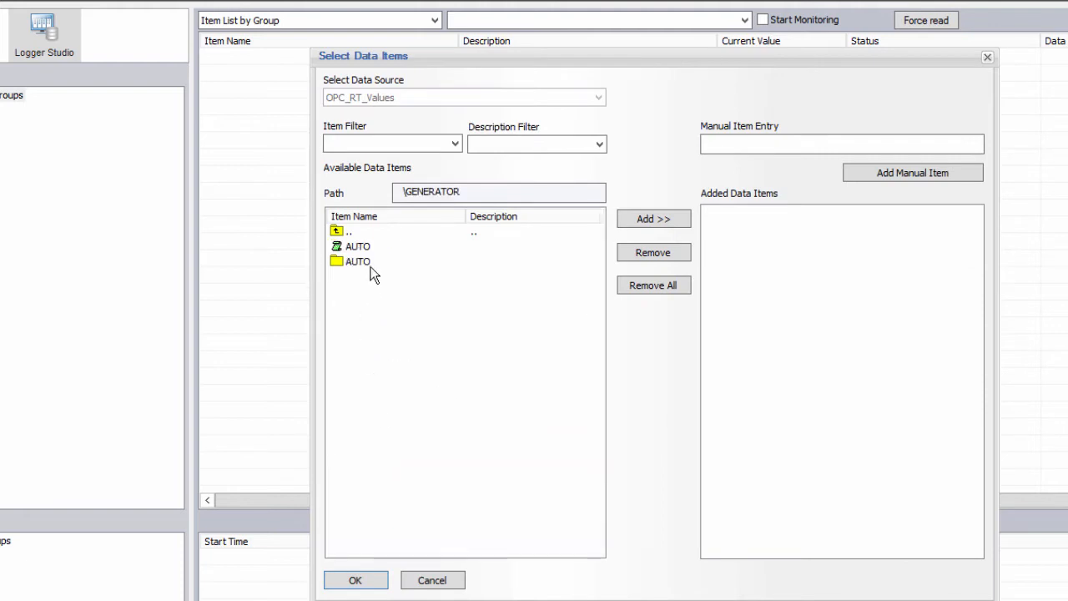
{"action": "double_click", "coordinate": [358, 245]}
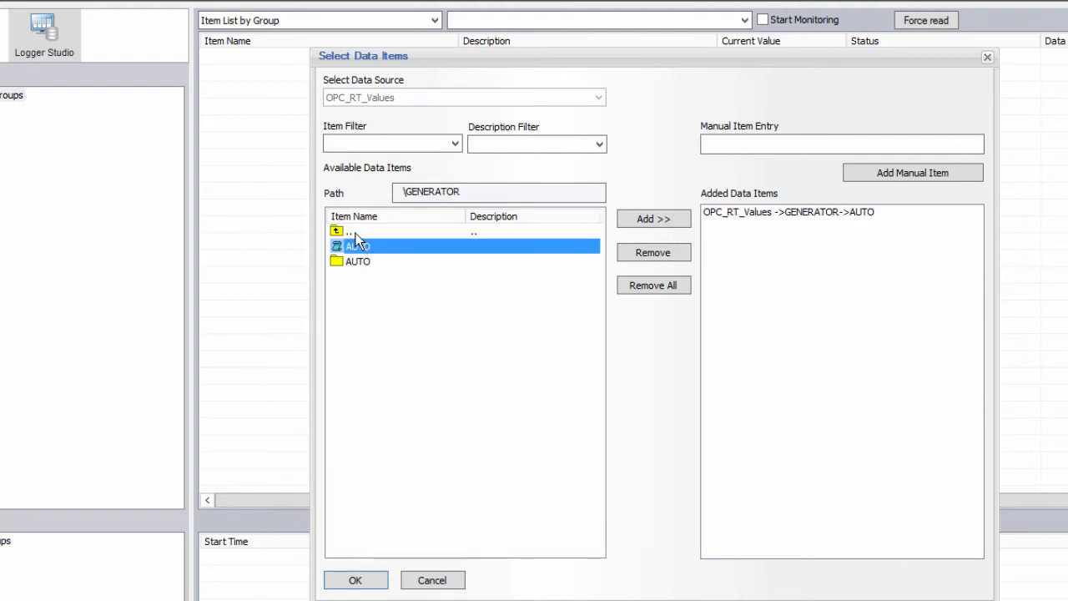
{"action": "double_click", "coordinate": [355, 233]}
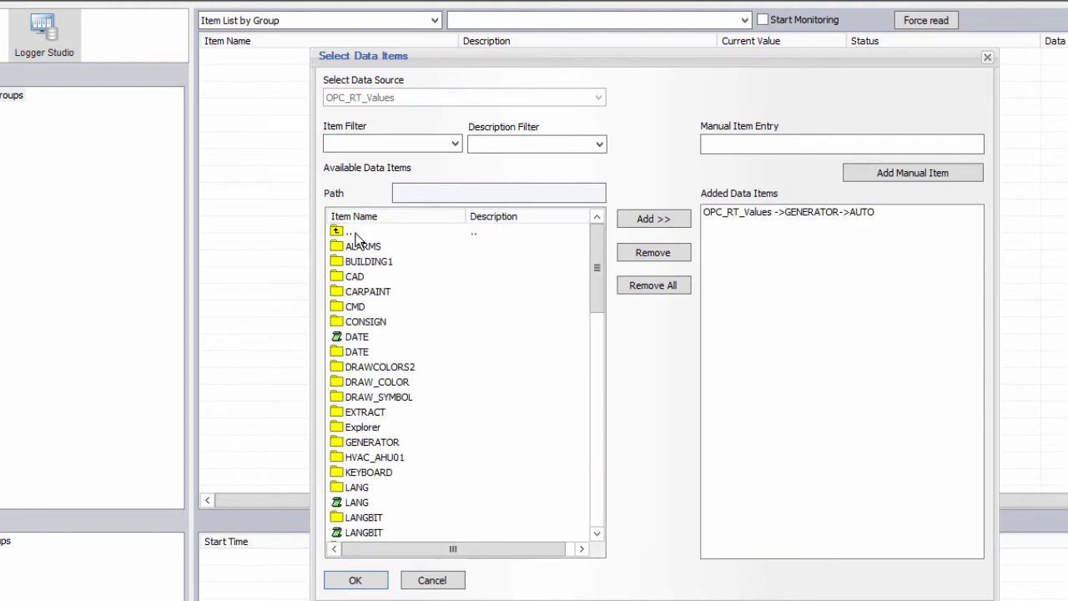
{"action": "double_click", "coordinate": [387, 457]}
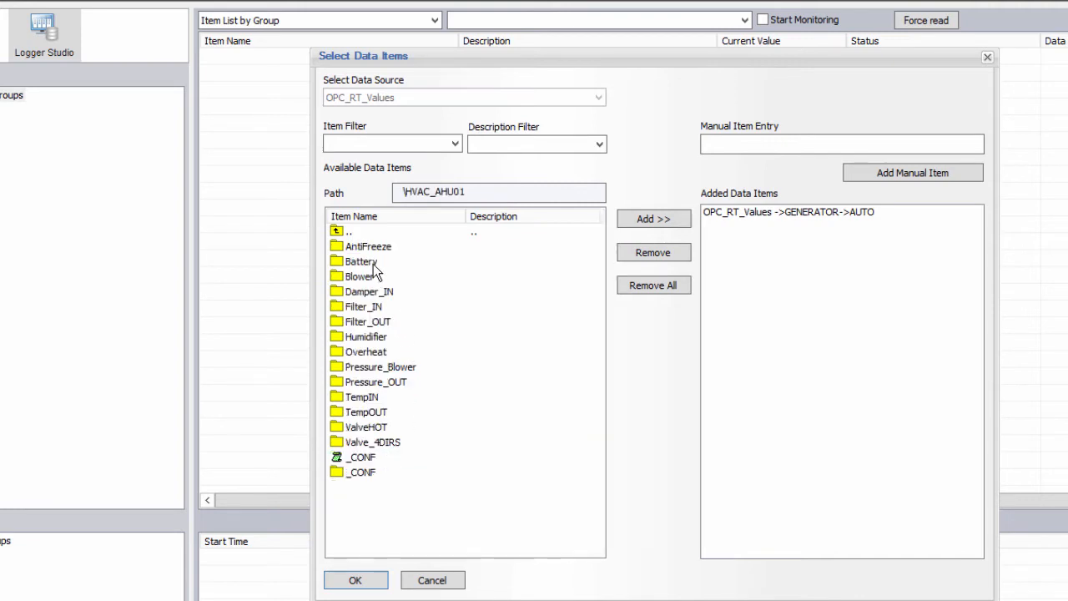
{"action": "double_click", "coordinate": [373, 264]}
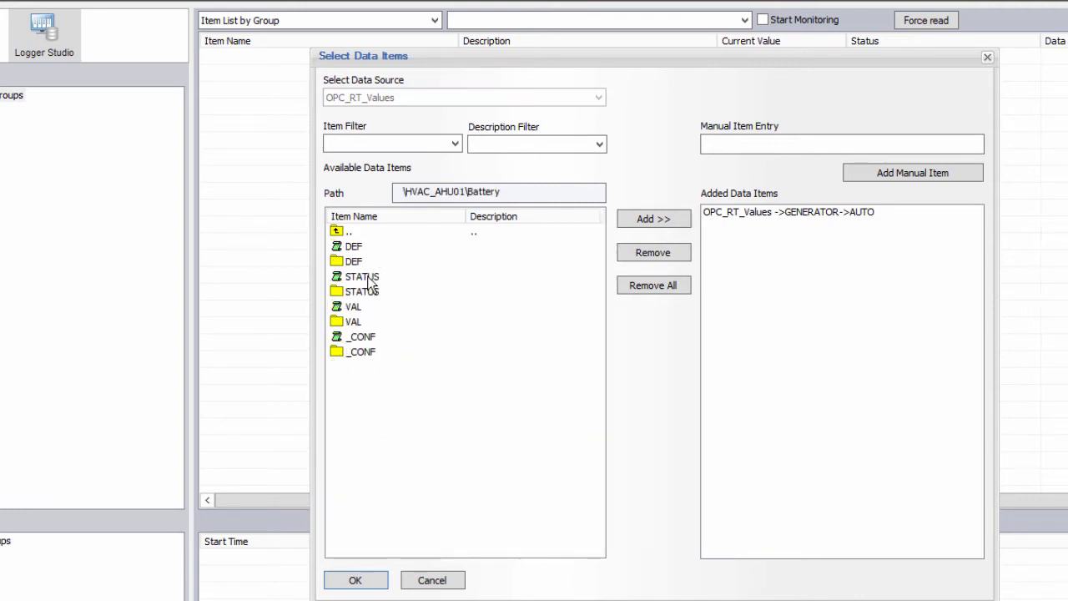
{"action": "double_click", "coordinate": [368, 280]}
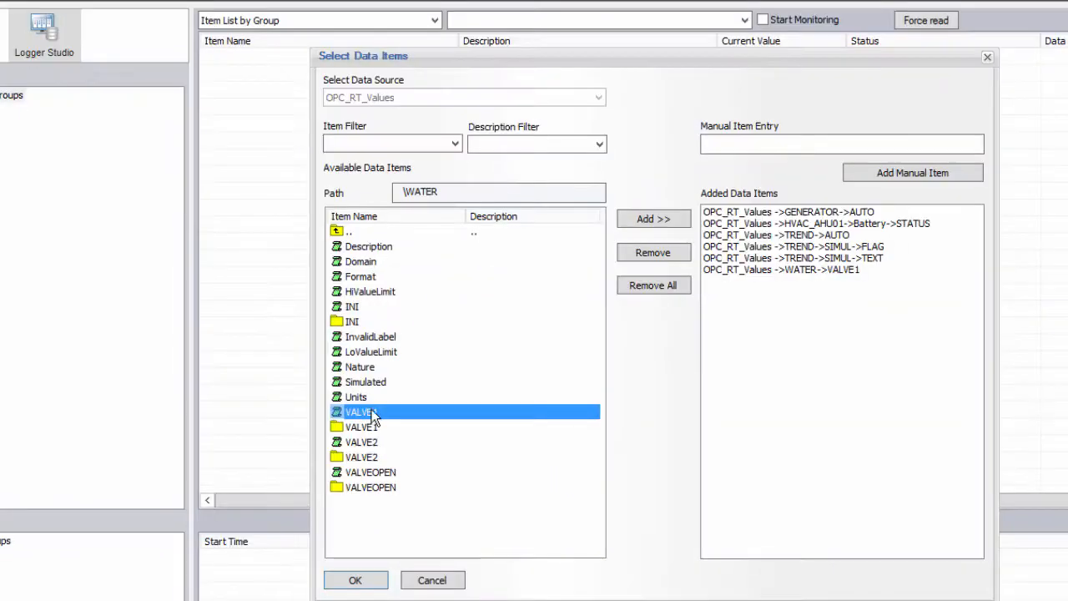
{"action": "double_click", "coordinate": [367, 443]}
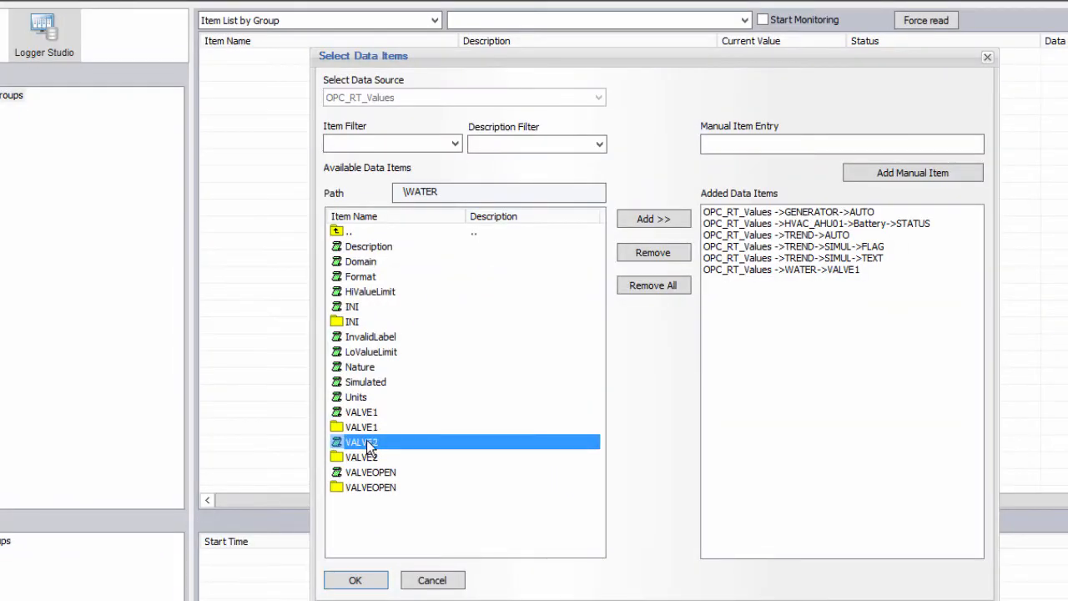
{"action": "left_click", "coordinate": [365, 583]}
Step: Keep the record-on-change rate, create the group, then read and live-monitor its values
{"action": "left_click", "coordinate": [565, 137]}
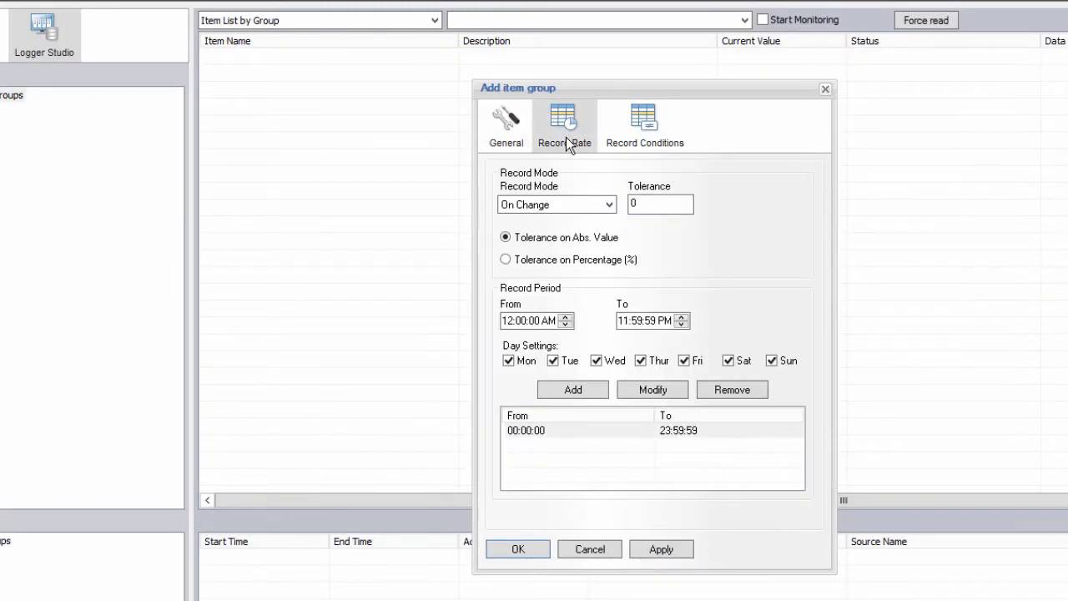
{"action": "left_click", "coordinate": [644, 135]}
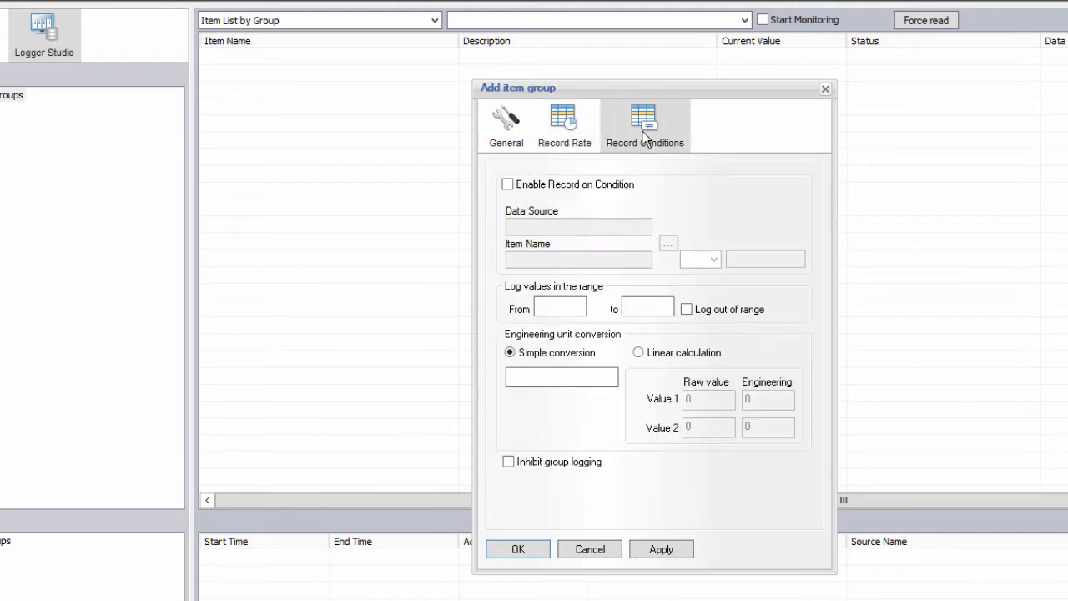
{"action": "left_click", "coordinate": [556, 135]}
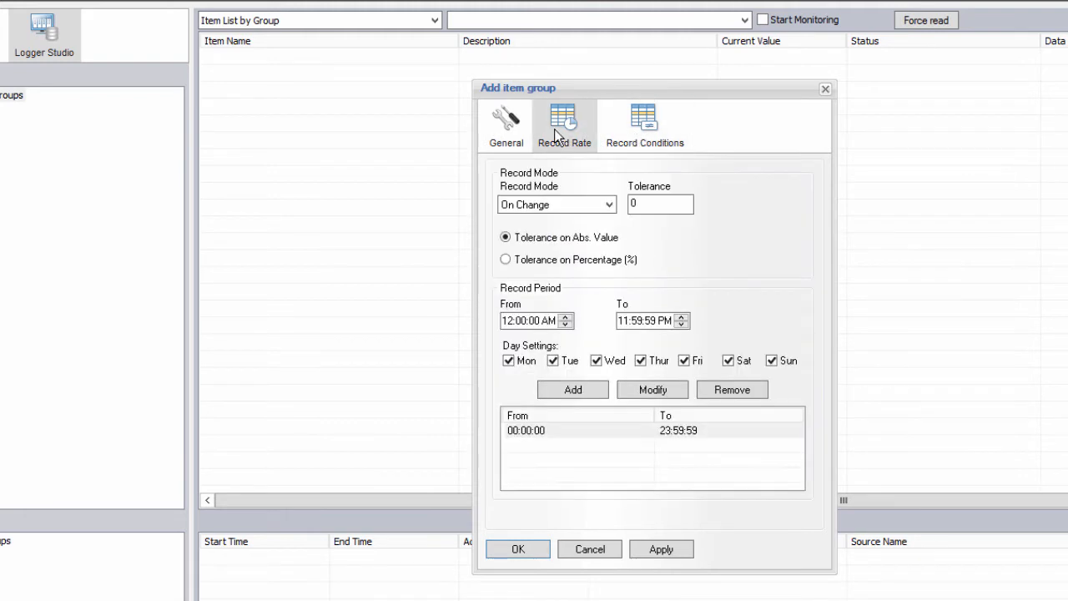
{"action": "left_click", "coordinate": [523, 549]}
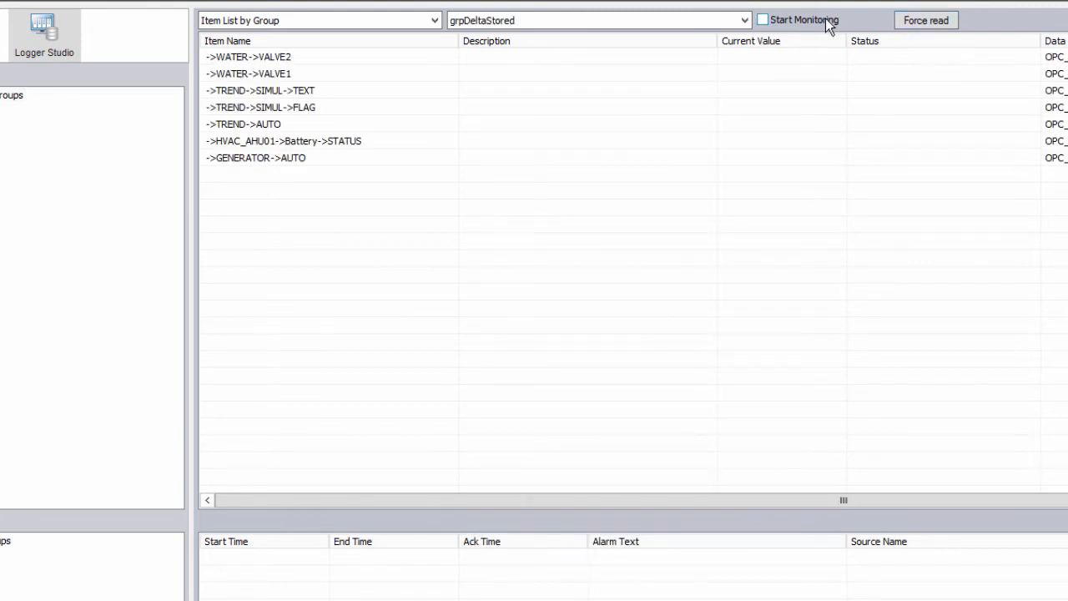
{"action": "left_click", "coordinate": [906, 20]}
{"action": "left_click", "coordinate": [814, 20]}
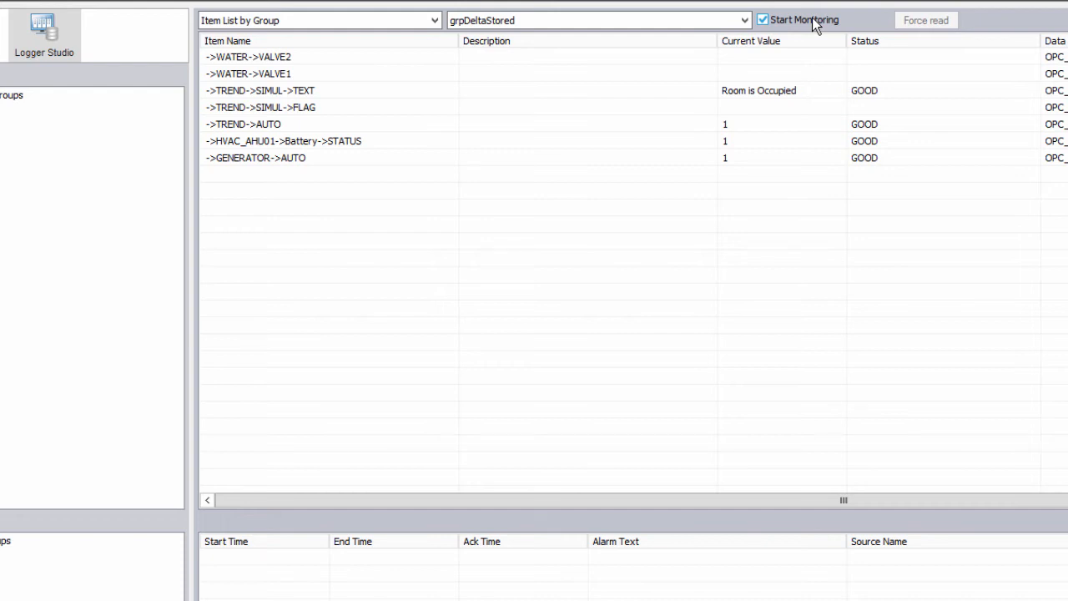
{"action": "right_click", "coordinate": [25, 179]}
Step: Create a new item group named grp5sec sourced from WS_RT_Values
{"action": "left_click", "coordinate": [55, 167]}
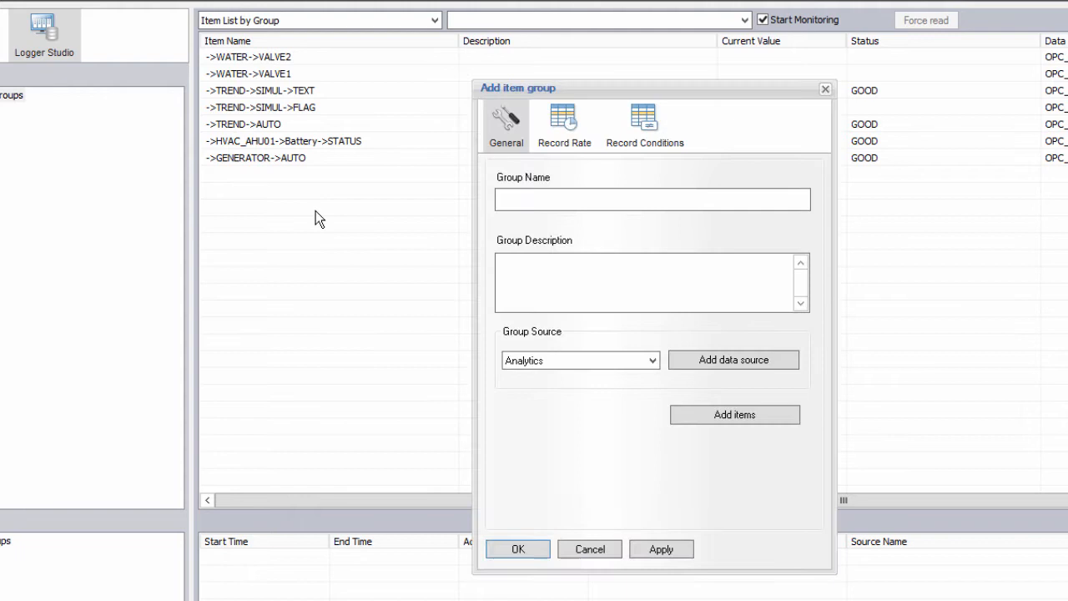
{"action": "left_click", "coordinate": [549, 195]}
{"action": "type", "text": "grp5"}
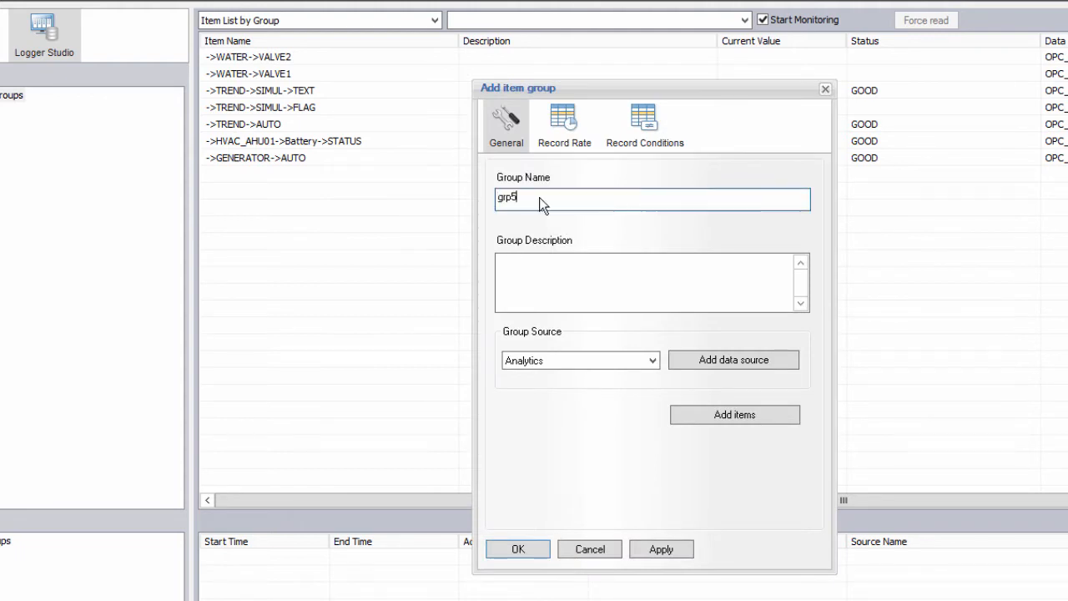
{"action": "type", "text": "sec"}
{"action": "left_click", "coordinate": [644, 354]}
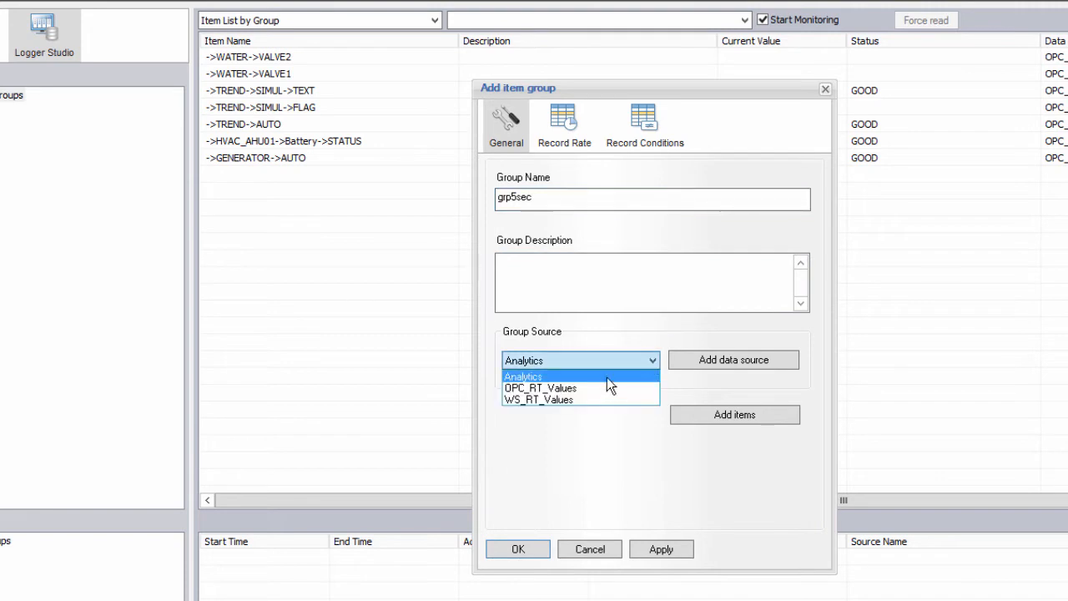
{"action": "left_click", "coordinate": [597, 398]}
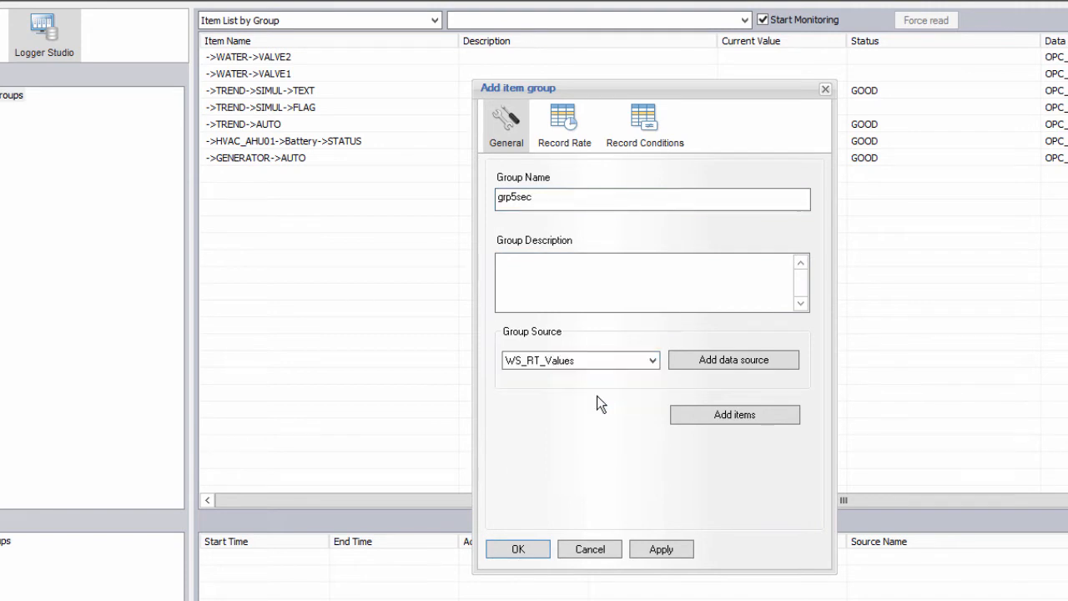
Step: Add TREND LEVEL, LEVEL2, LEVEL3 and SIMUL VAR1–VAR5 as the group's items
{"action": "left_click", "coordinate": [710, 422]}
{"action": "scroll", "coordinate": [357, 492], "scroll_direction": "down", "scroll_amount": 7}
{"action": "double_click", "coordinate": [355, 489]}
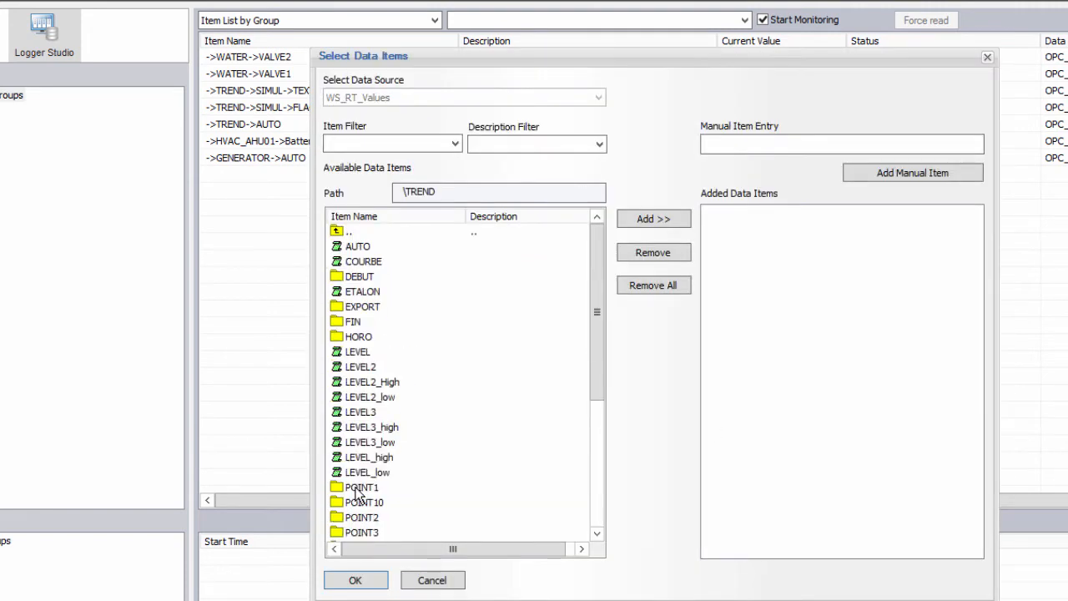
{"action": "left_click", "coordinate": [360, 353]}
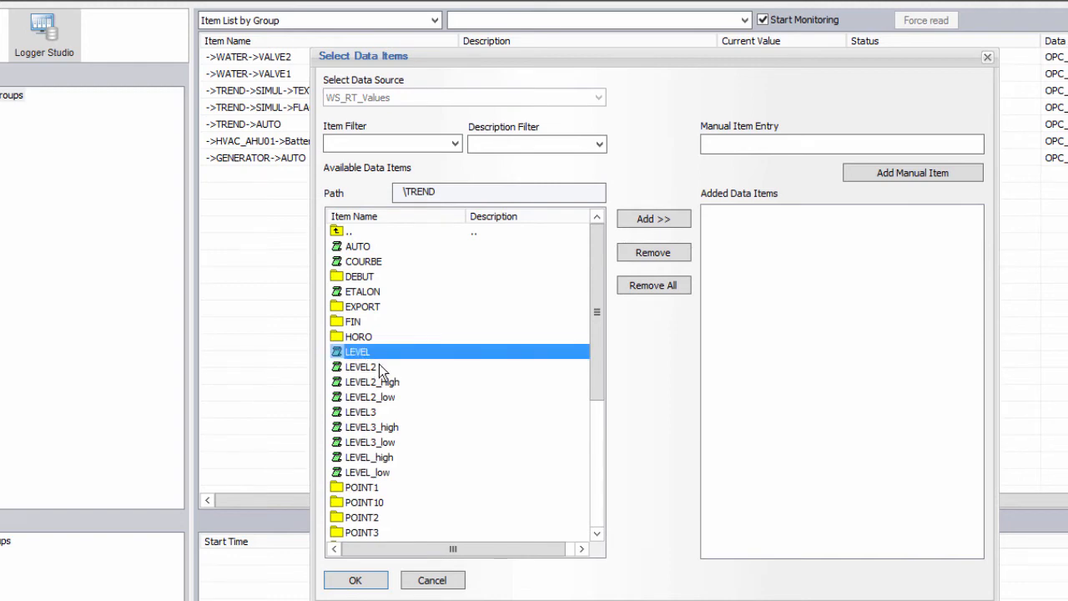
{"action": "left_click", "coordinate": [373, 368], "text": "ctrl"}
{"action": "left_click", "coordinate": [380, 411], "text": "ctrl"}
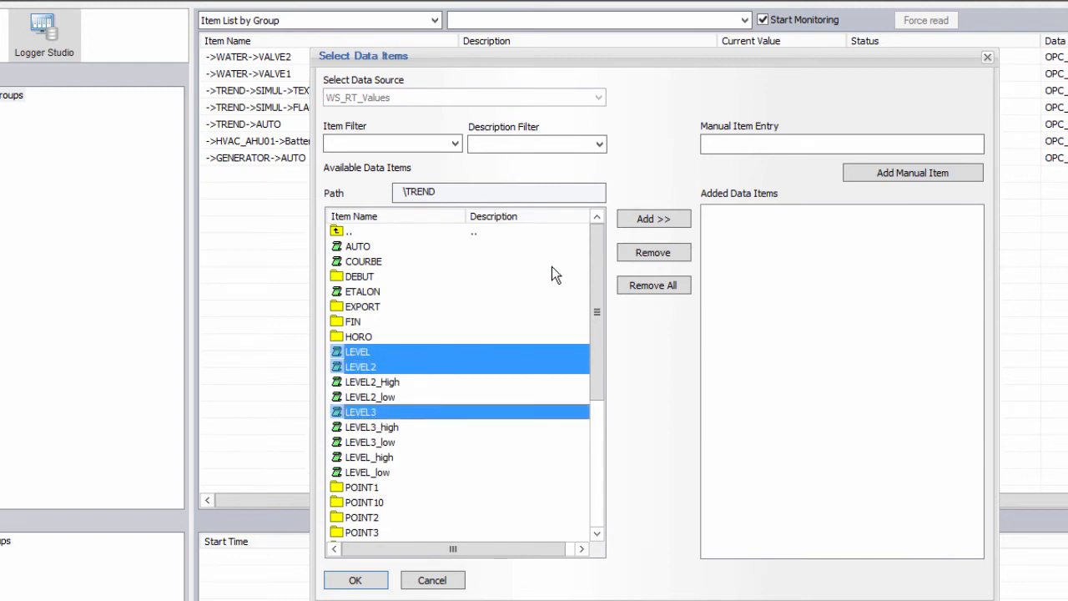
{"action": "left_click", "coordinate": [653, 218]}
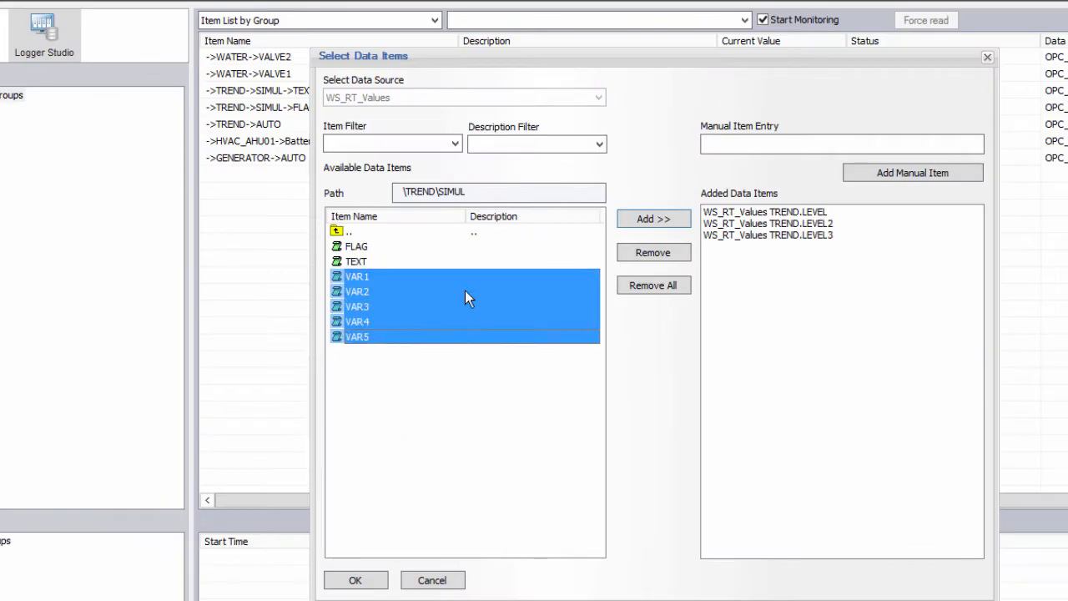
{"action": "left_click", "coordinate": [672, 224]}
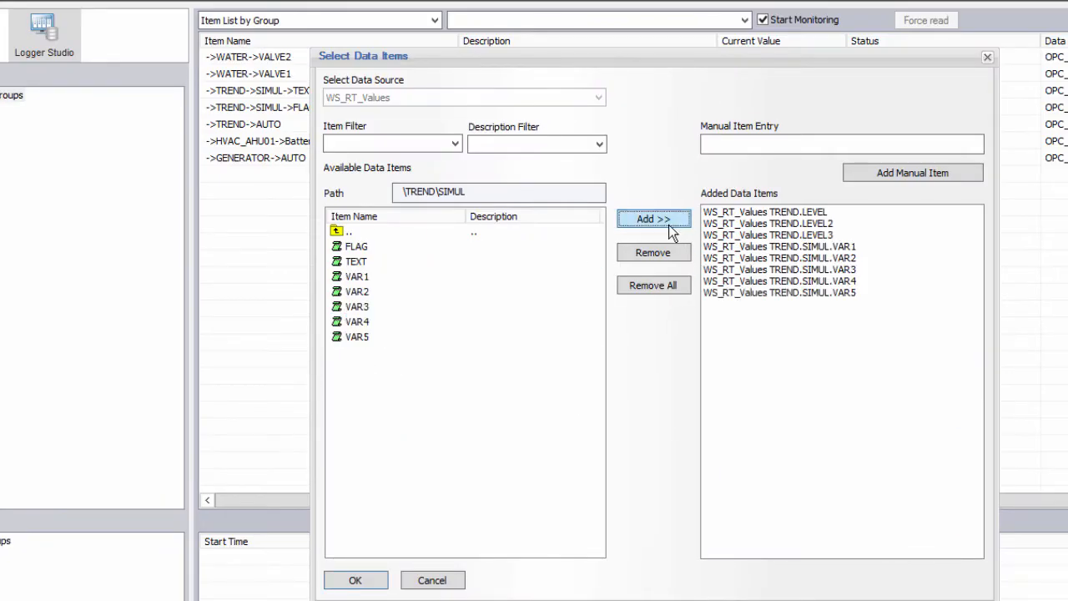
{"action": "left_click", "coordinate": [364, 581]}
Step: Record the group at a fixed interval of every 00:00:05 and create it
{"action": "left_click", "coordinate": [572, 131]}
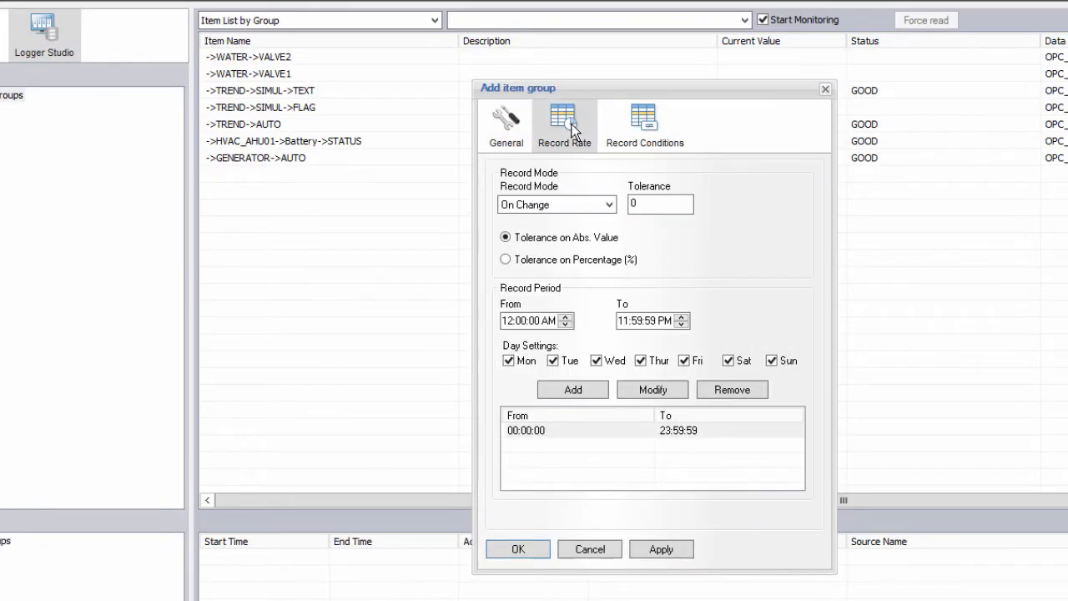
{"action": "left_click", "coordinate": [609, 204]}
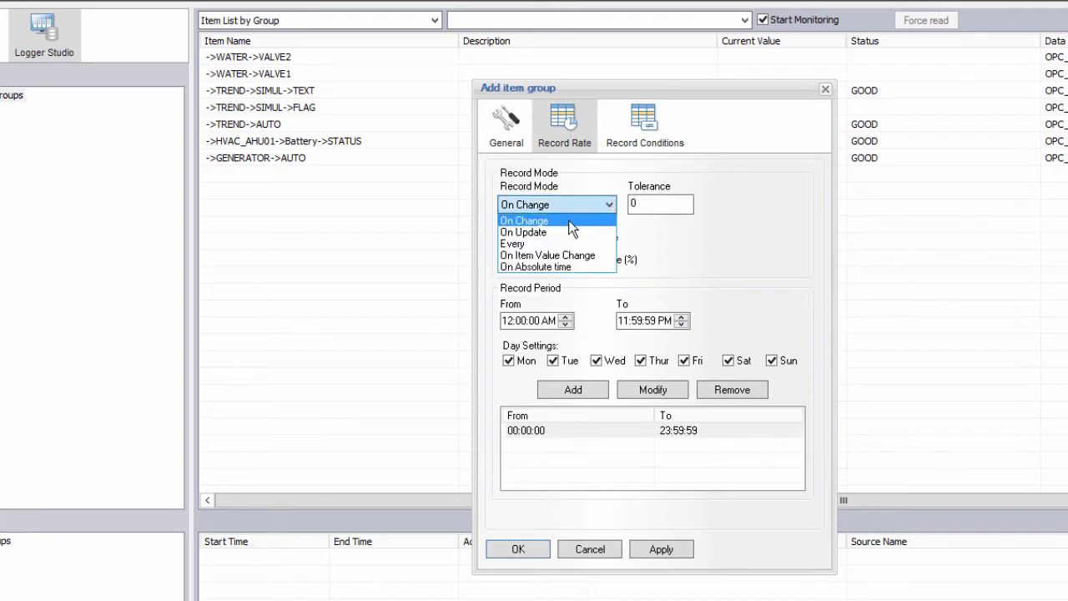
{"action": "left_click", "coordinate": [554, 244]}
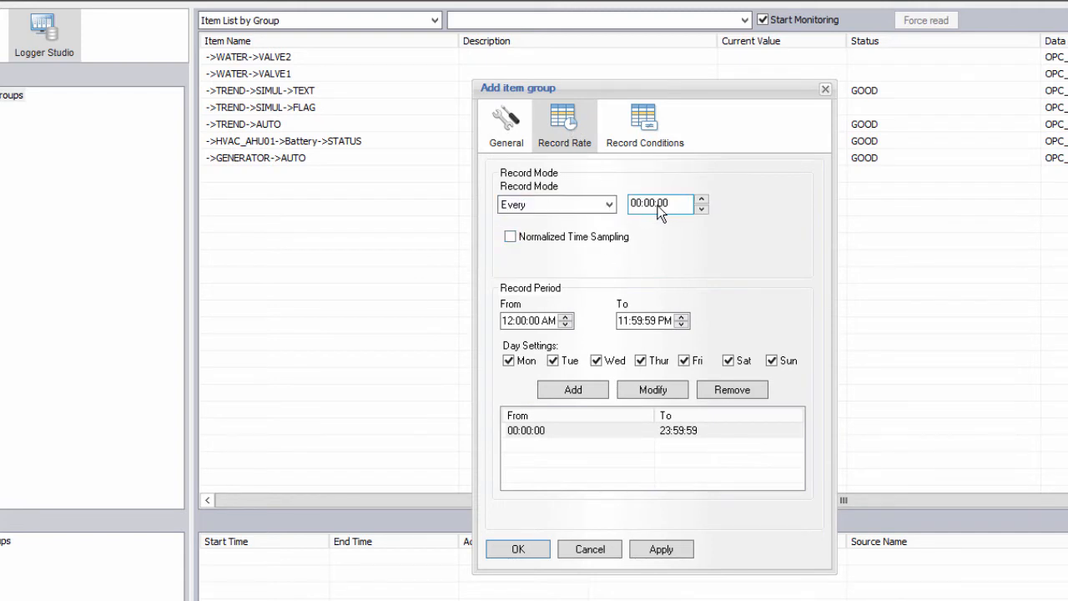
{"action": "left_click", "coordinate": [538, 549]}
Step: Force-read the grp5sec items' current values and restart live monitoring
{"action": "left_click", "coordinate": [820, 24]}
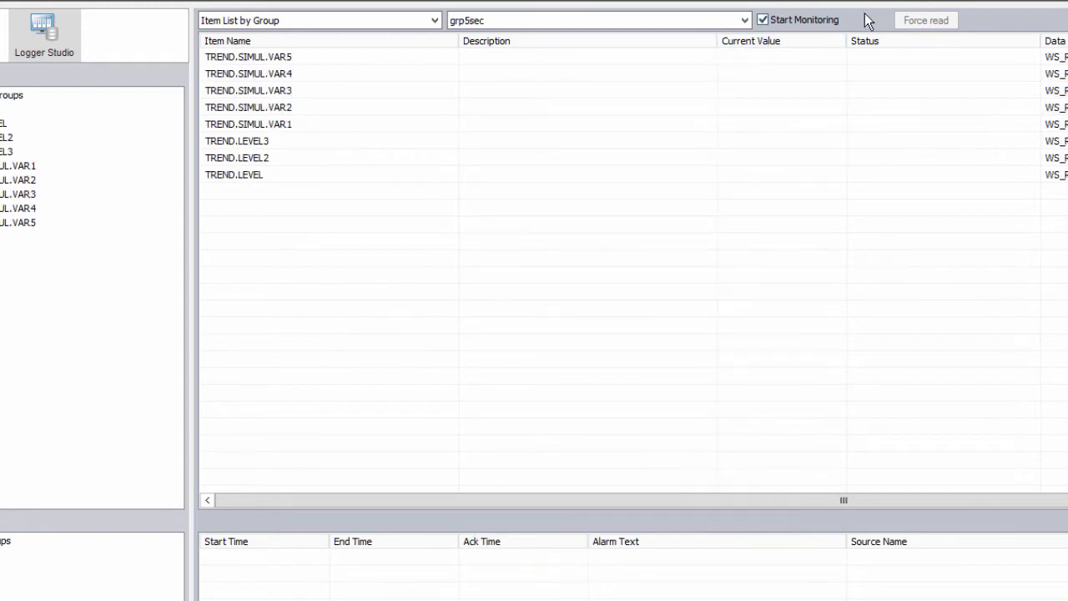
{"action": "left_click", "coordinate": [912, 18]}
{"action": "left_click", "coordinate": [819, 18]}
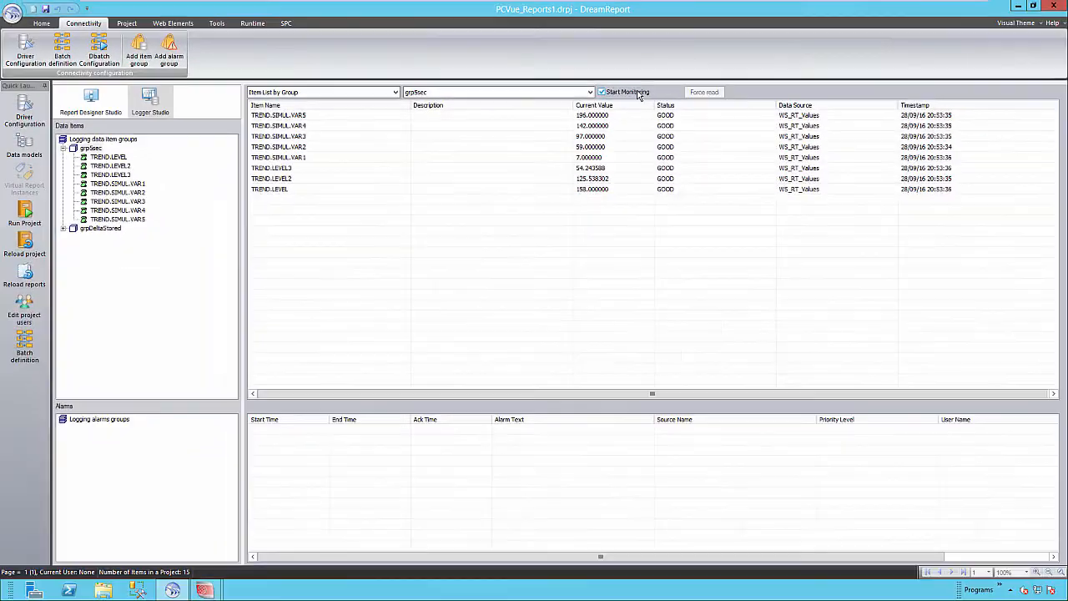
{"action": "left_click", "coordinate": [92, 100]}
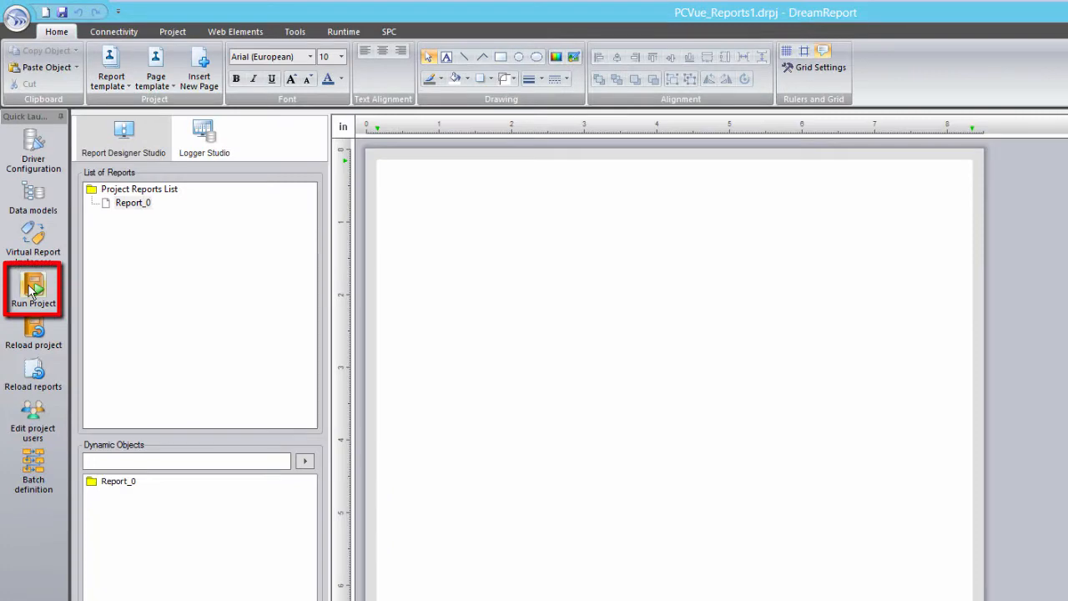
Step: Run the project in the runtime, minimize its console, and select Report_0
{"action": "left_click", "coordinate": [30, 288]}
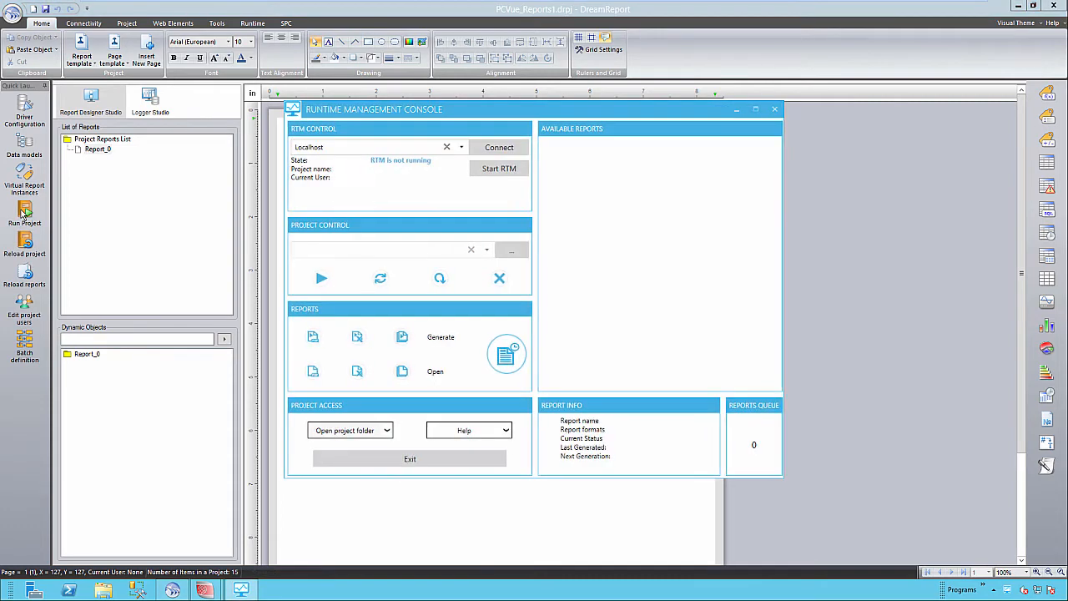
{"action": "left_click", "coordinate": [737, 109]}
{"action": "left_click", "coordinate": [95, 153]}
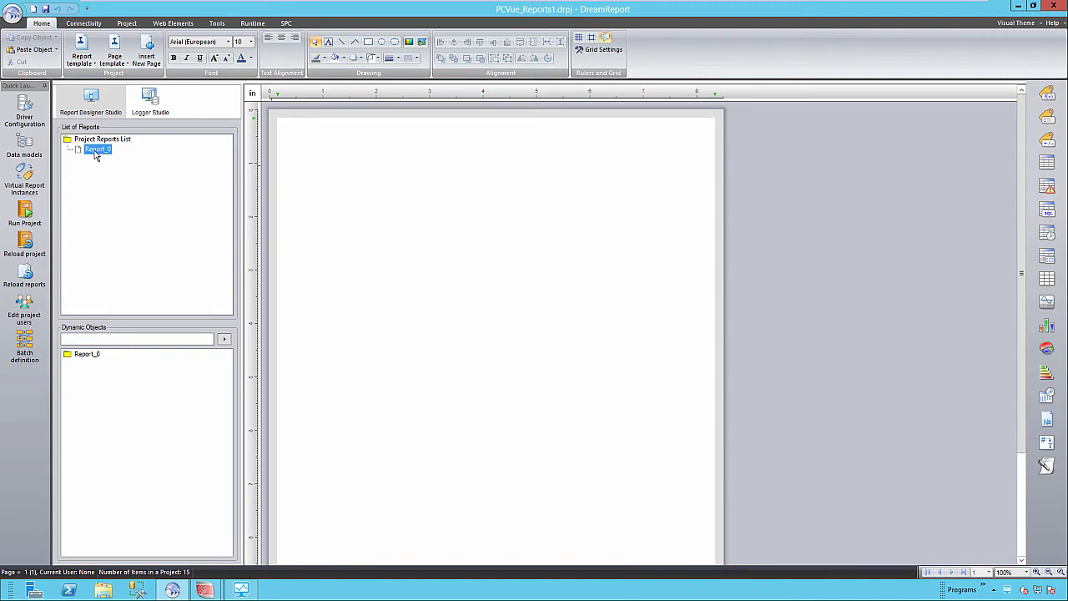
Step: Rename Report_0 to 'PCVue Report 1'
{"action": "double_click", "coordinate": [95, 153]}
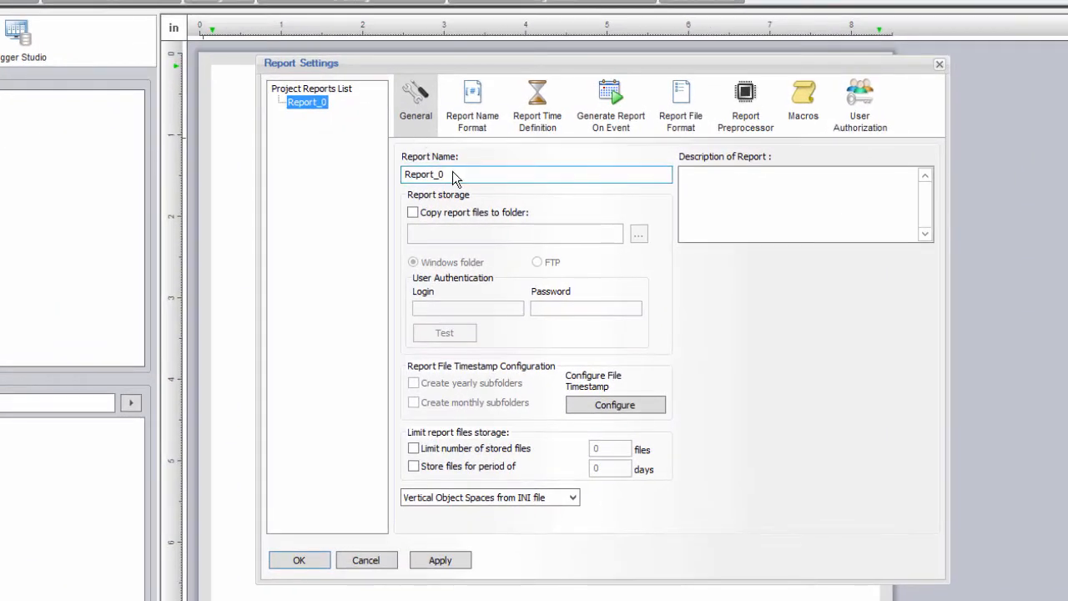
{"action": "double_click", "coordinate": [453, 175]}
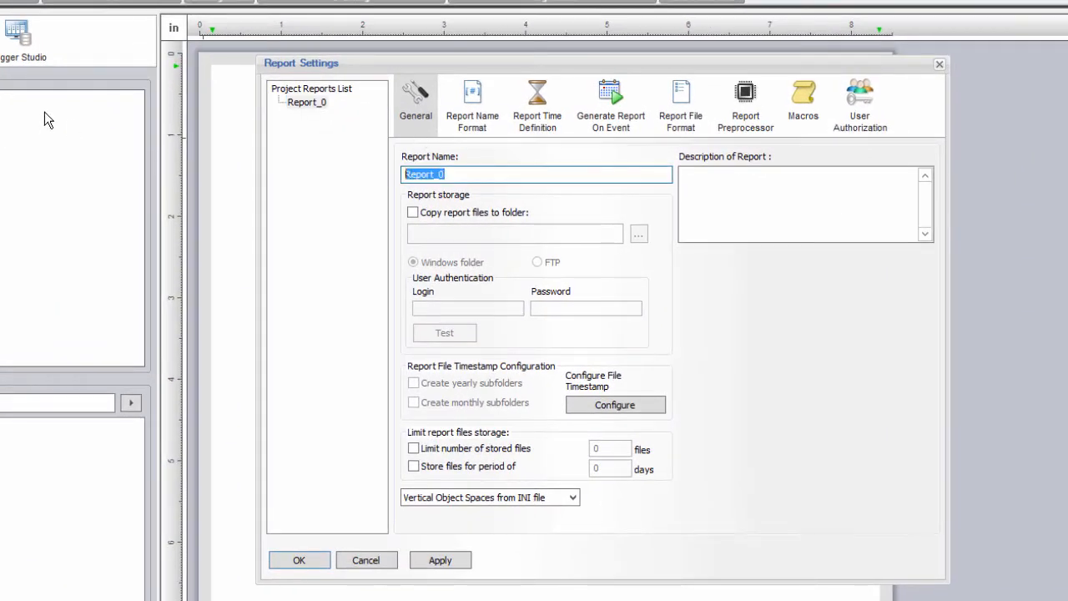
{"action": "type", "text": "PCVue Report 1"}
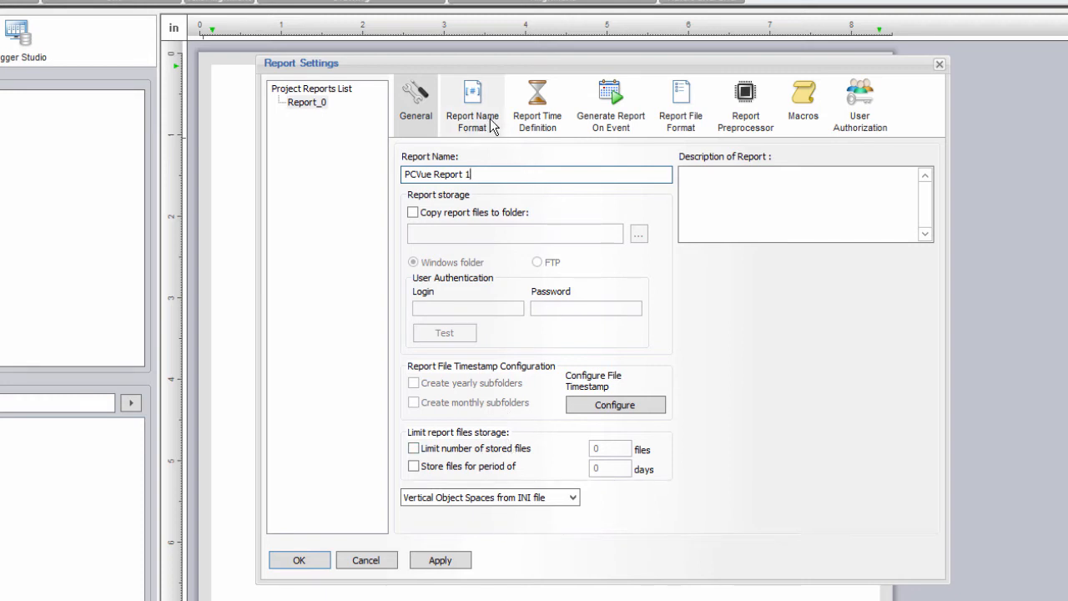
Step: Schedule the report's daily generation time at 00:05:00
{"action": "left_click", "coordinate": [534, 124]}
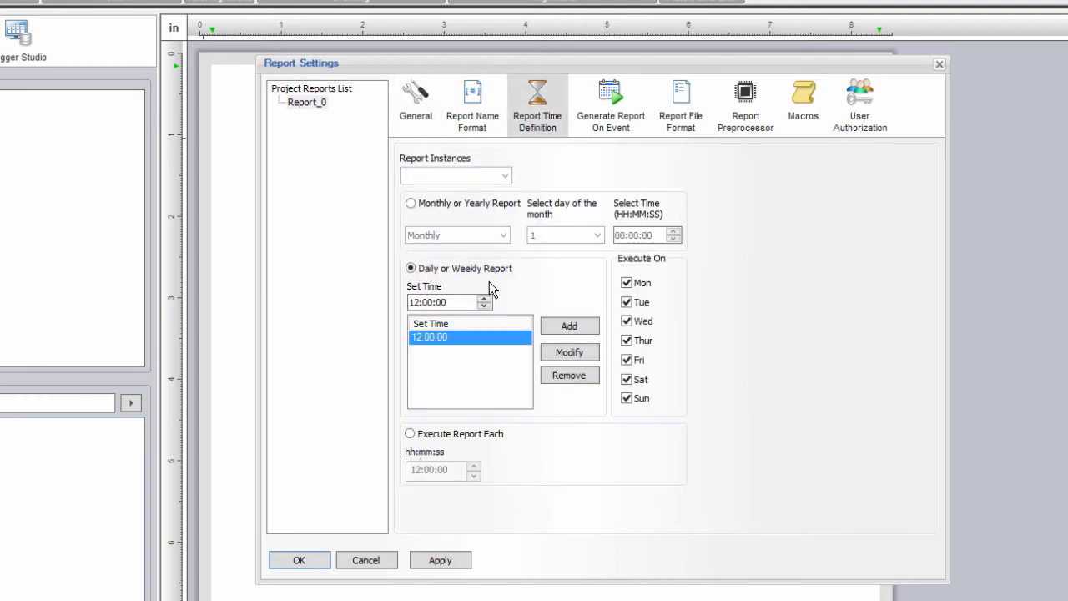
{"action": "left_click", "coordinate": [418, 303]}
{"action": "type", "text": "00:"}
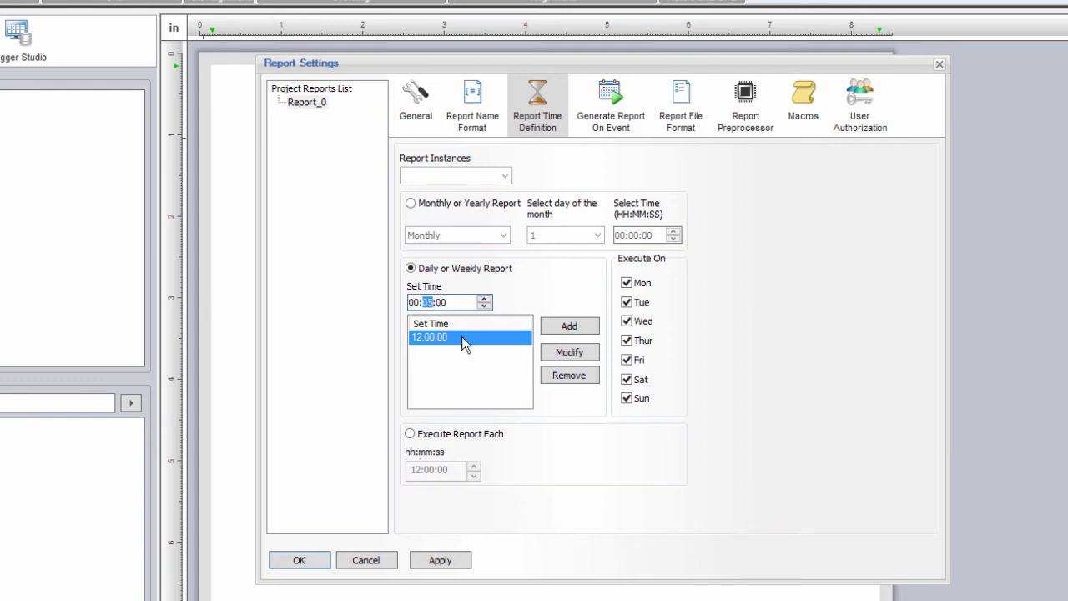
{"action": "type", "text": "05"}
{"action": "left_click", "coordinate": [591, 354]}
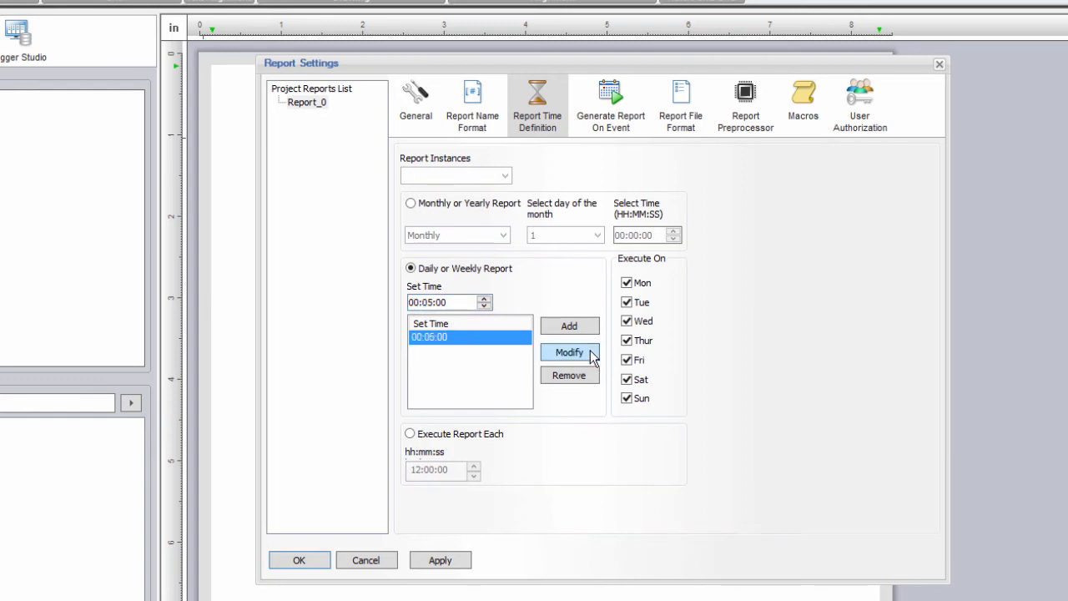
{"action": "left_click", "coordinate": [615, 110]}
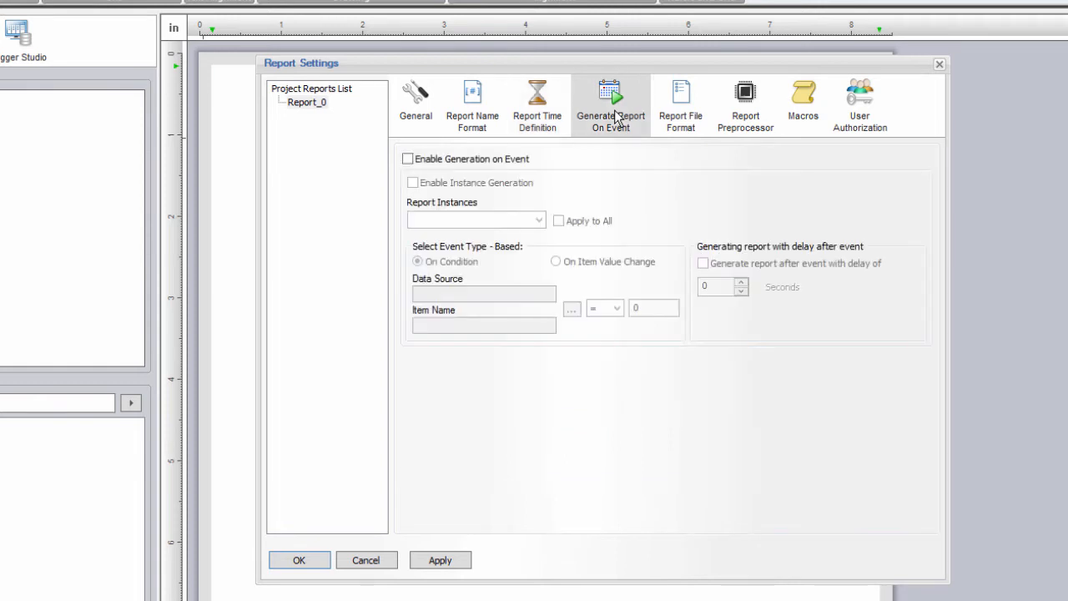
Step: Enable generation on event, using OPC_RT_Values TREND LEVEL3 as the trigger item
{"action": "left_click", "coordinate": [481, 166]}
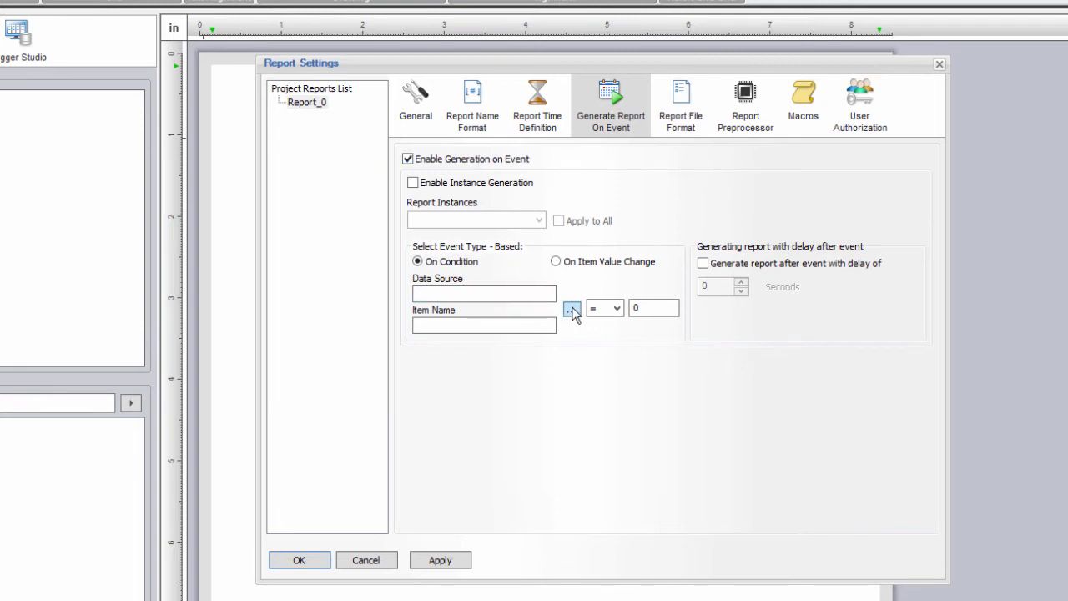
{"action": "left_click", "coordinate": [571, 310]}
{"action": "left_click", "coordinate": [671, 111]}
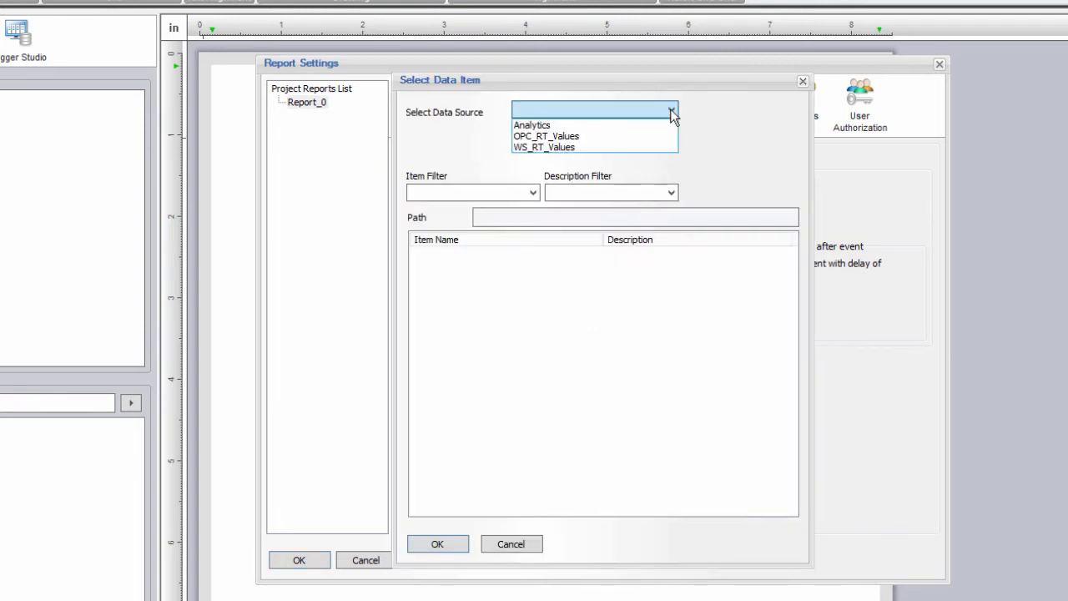
{"action": "left_click", "coordinate": [639, 133]}
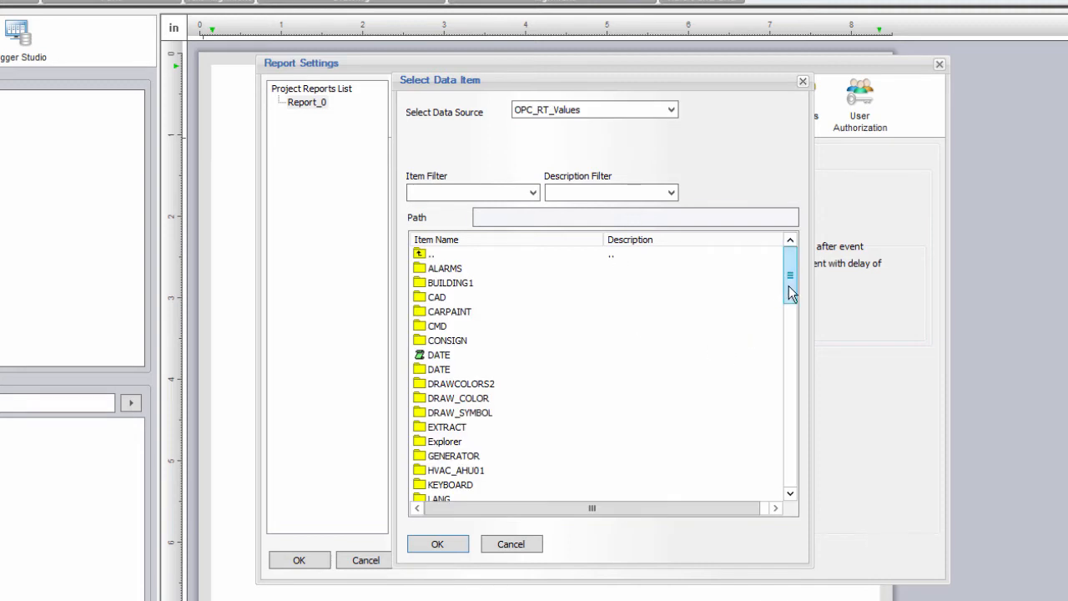
{"action": "left_click_drag", "start_coordinate": [789, 284], "coordinate": [793, 439]}
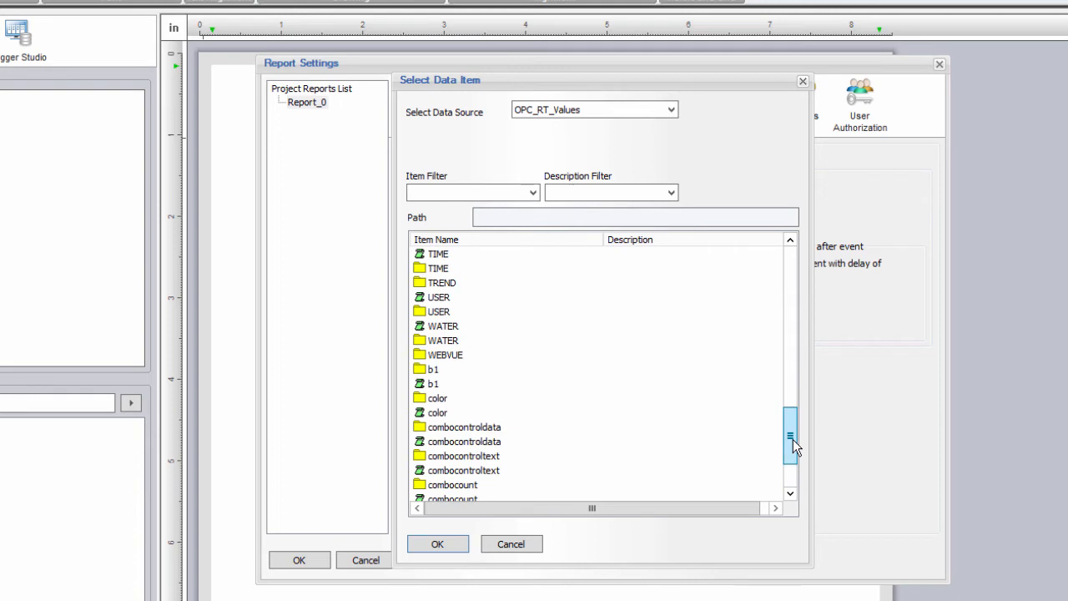
{"action": "double_click", "coordinate": [427, 284]}
{"action": "scroll", "coordinate": [454, 459], "scroll_direction": "down", "scroll_amount": 2}
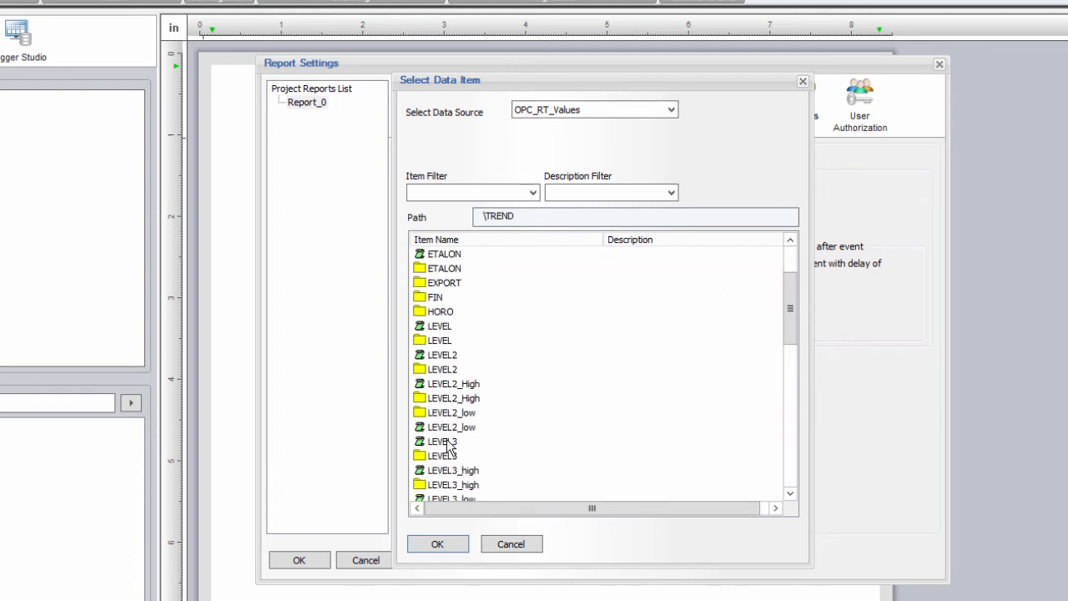
{"action": "double_click", "coordinate": [446, 440]}
Step: Set the trigger condition to LEVEL3 greater than 500
{"action": "left_click", "coordinate": [590, 307]}
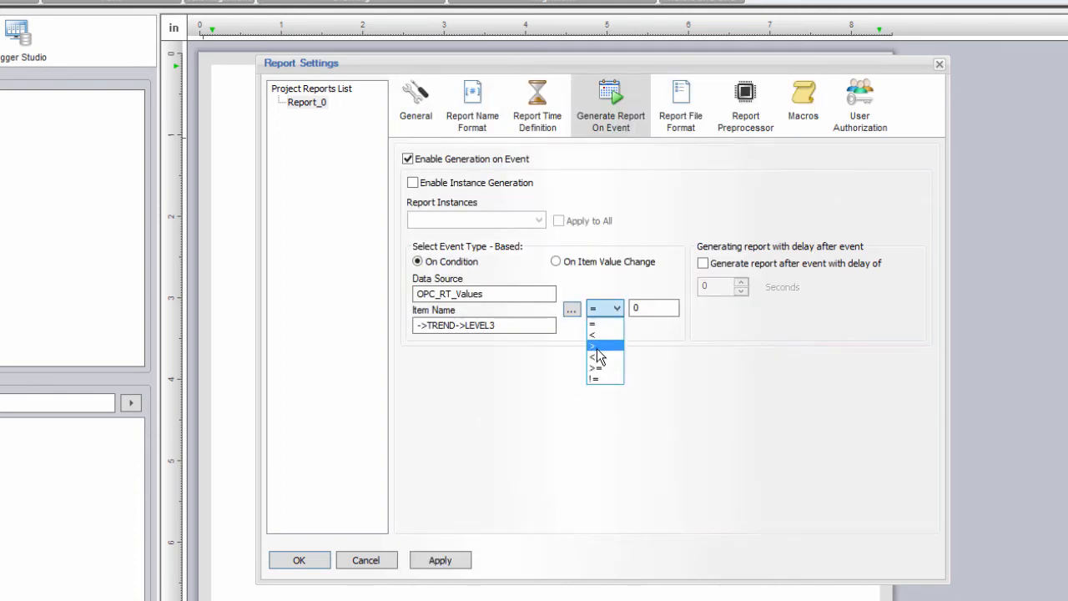
{"action": "left_click", "coordinate": [598, 353]}
{"action": "key", "text": "Tab"}
{"action": "type", "text": "500"}
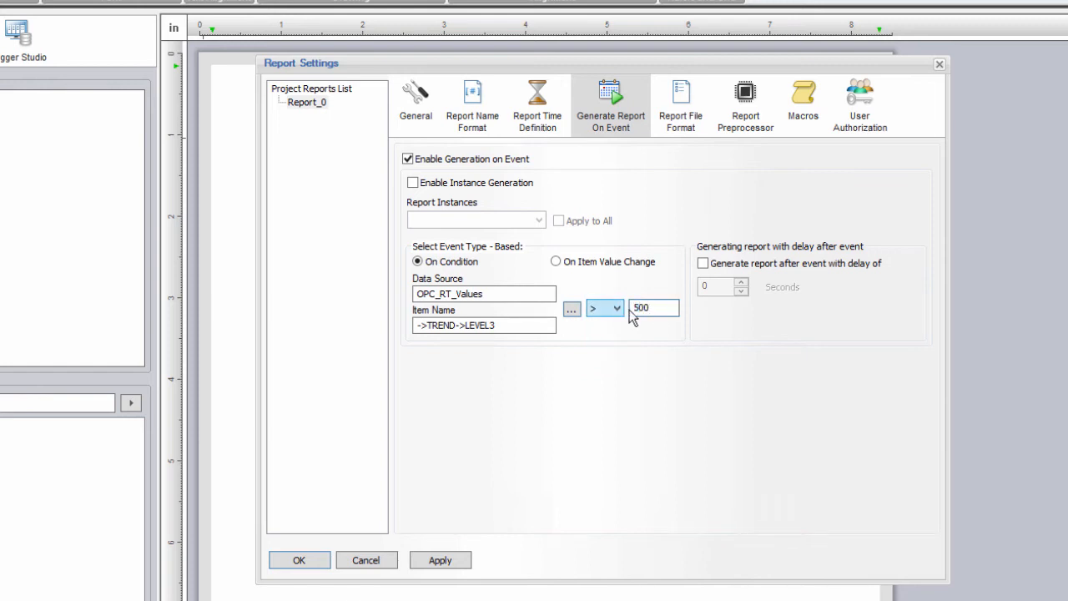
{"action": "left_click", "coordinate": [684, 109]}
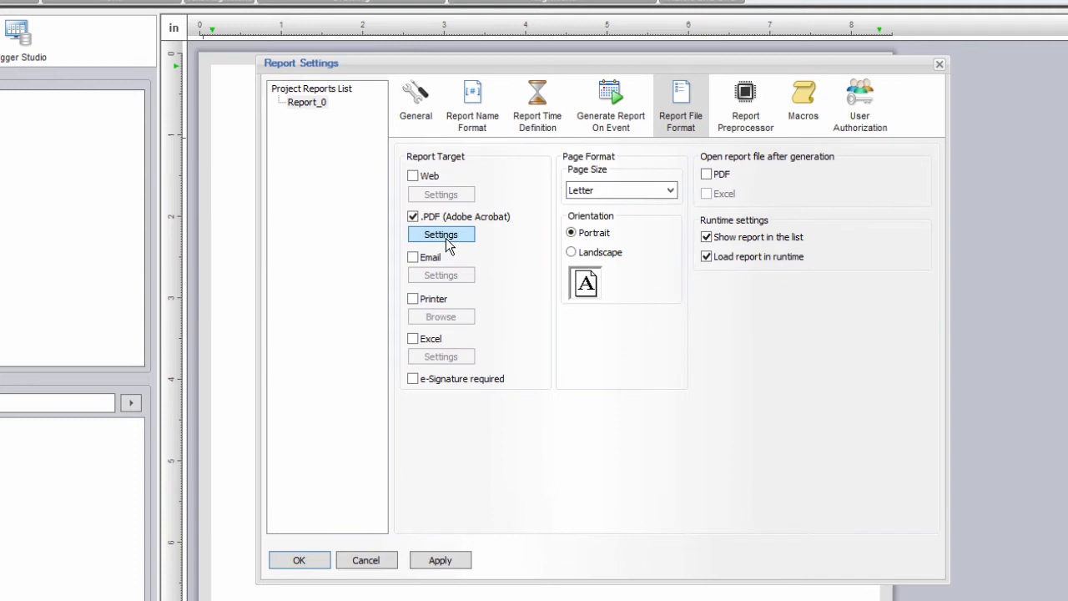
Step: Add Web and printer outputs alongside PDF, leave e-mail off, and confirm the settings
{"action": "left_click", "coordinate": [432, 176]}
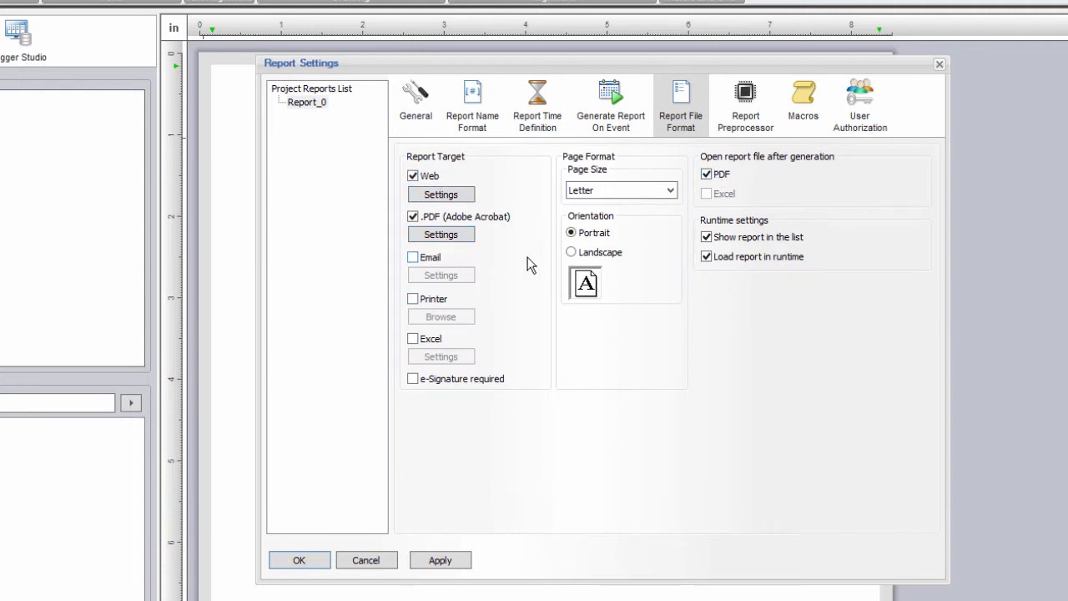
{"action": "left_click", "coordinate": [427, 261]}
{"action": "left_click", "coordinate": [427, 260]}
{"action": "left_click", "coordinate": [421, 304]}
{"action": "left_click", "coordinate": [301, 560]}
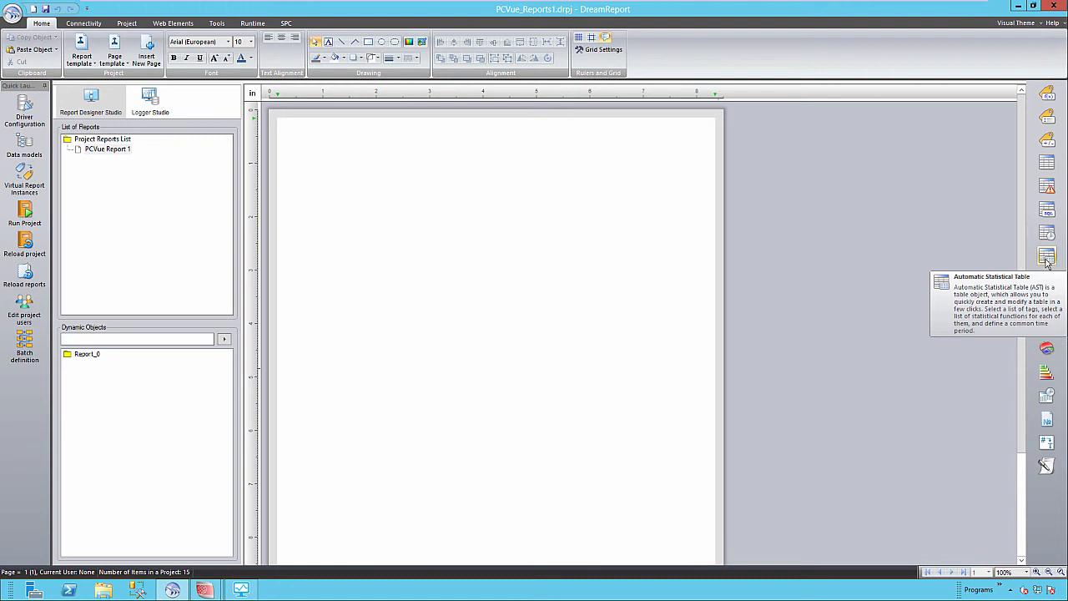
Step: Draw an Automatic Statistical Table on the page using External History Server data, then open Edit List
{"action": "left_click", "coordinate": [1047, 259]}
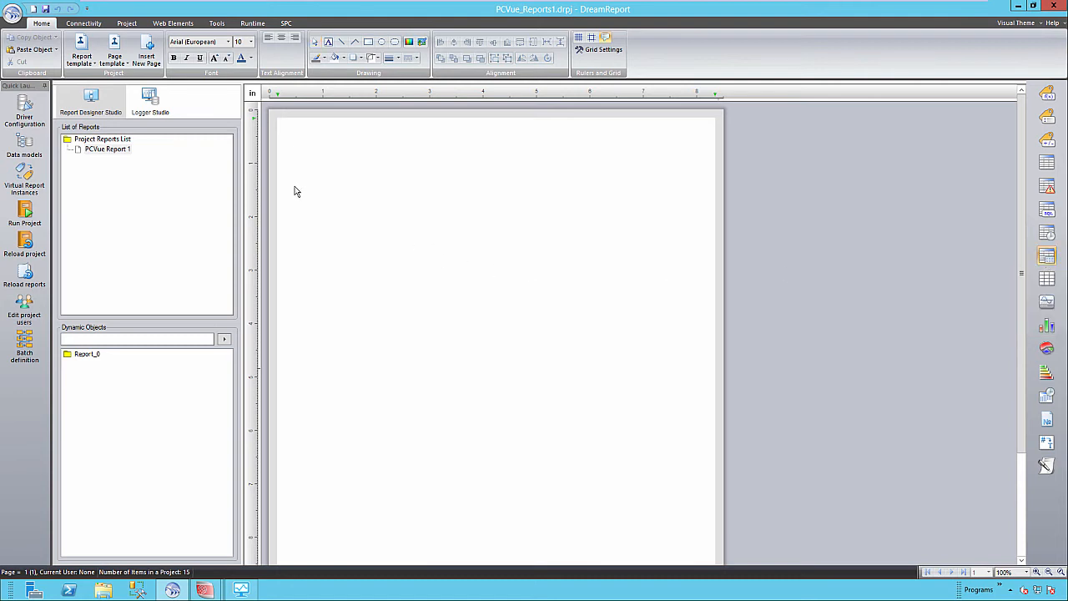
{"action": "left_click_drag", "start_coordinate": [289, 186], "coordinate": [707, 301]}
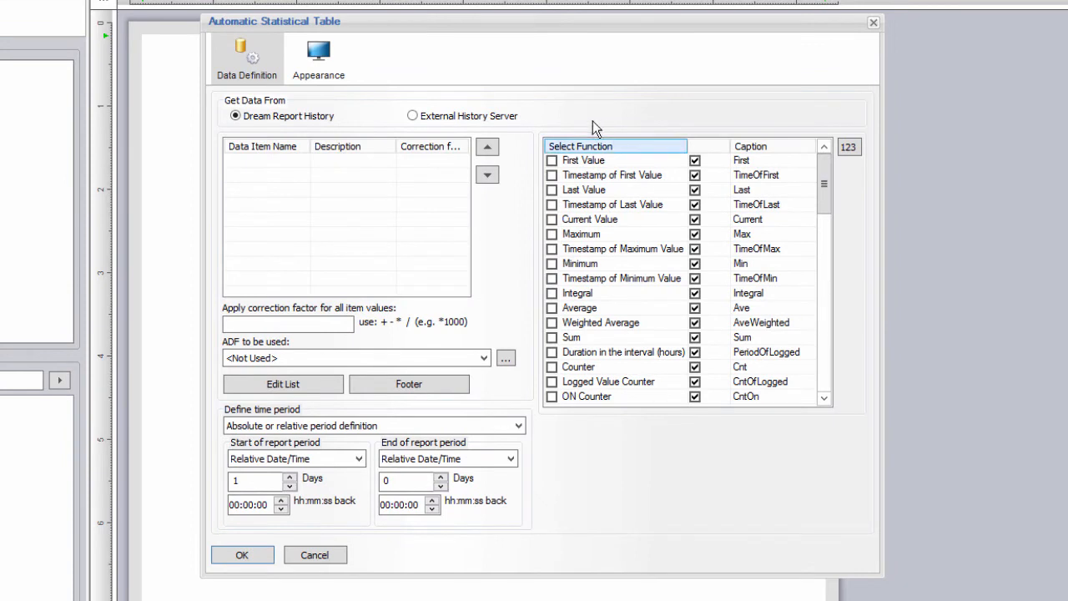
{"action": "left_click", "coordinate": [457, 119]}
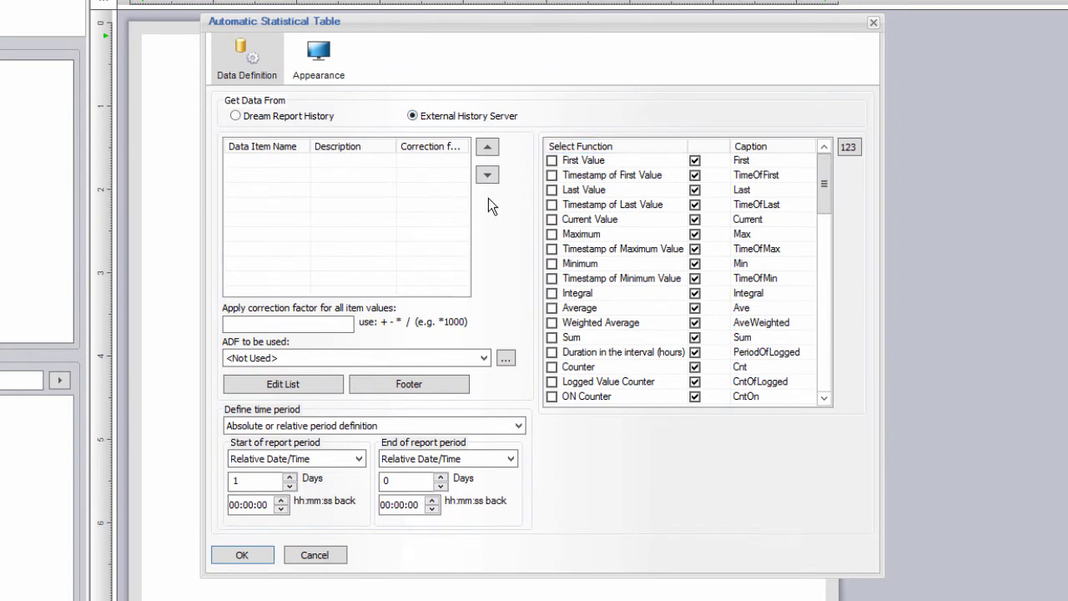
{"action": "left_click", "coordinate": [306, 383]}
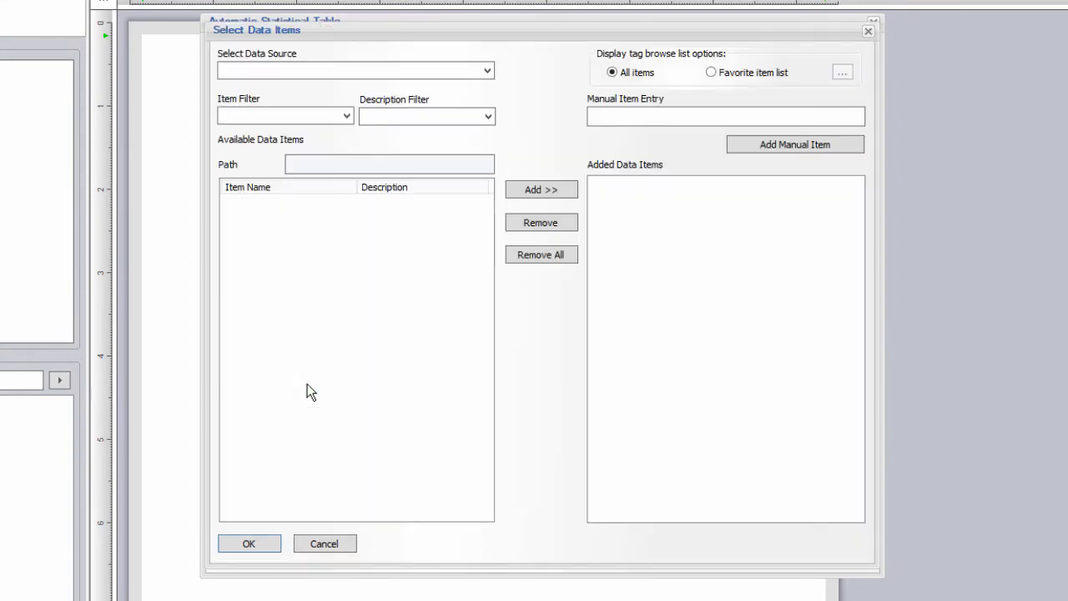
Step: Add WS_Hist_Values TREND SIMUL VAR1–VAR3 to the table's data items
{"action": "left_click", "coordinate": [487, 71]}
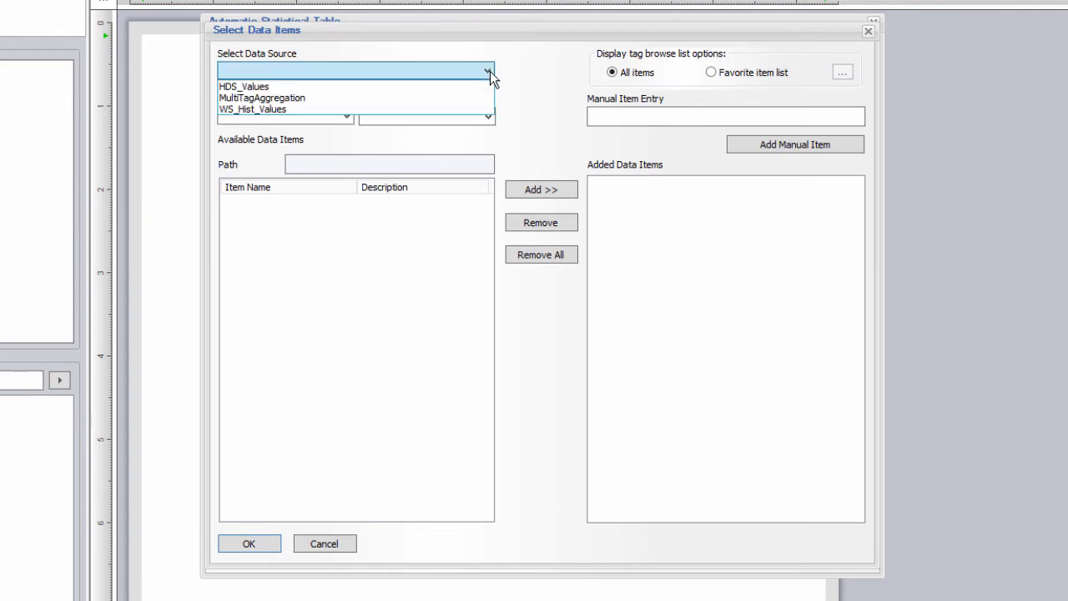
{"action": "left_click", "coordinate": [284, 110]}
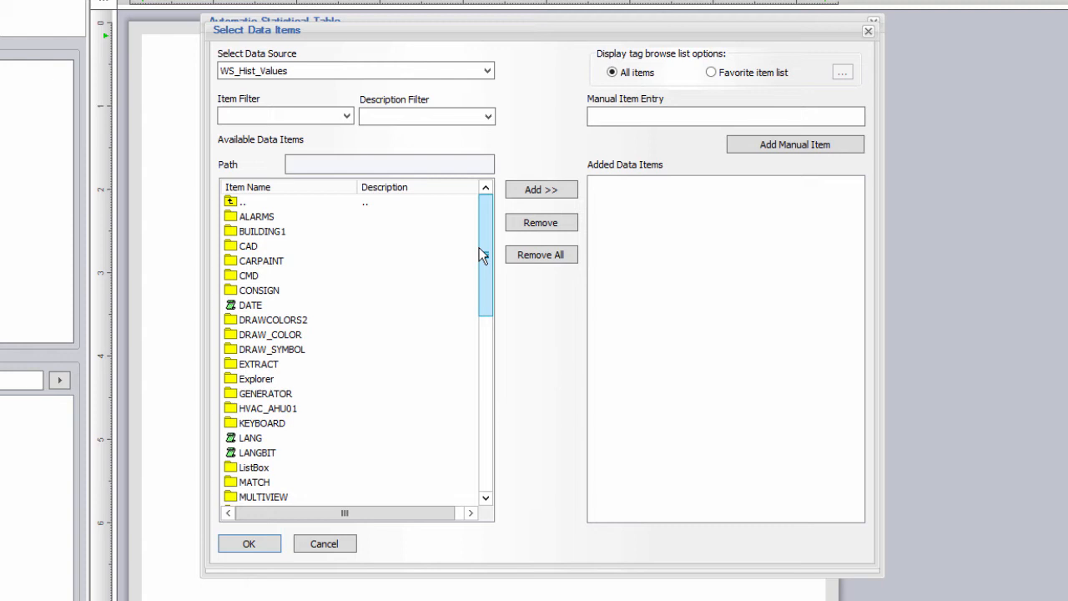
{"action": "left_click_drag", "start_coordinate": [482, 255], "coordinate": [495, 412]}
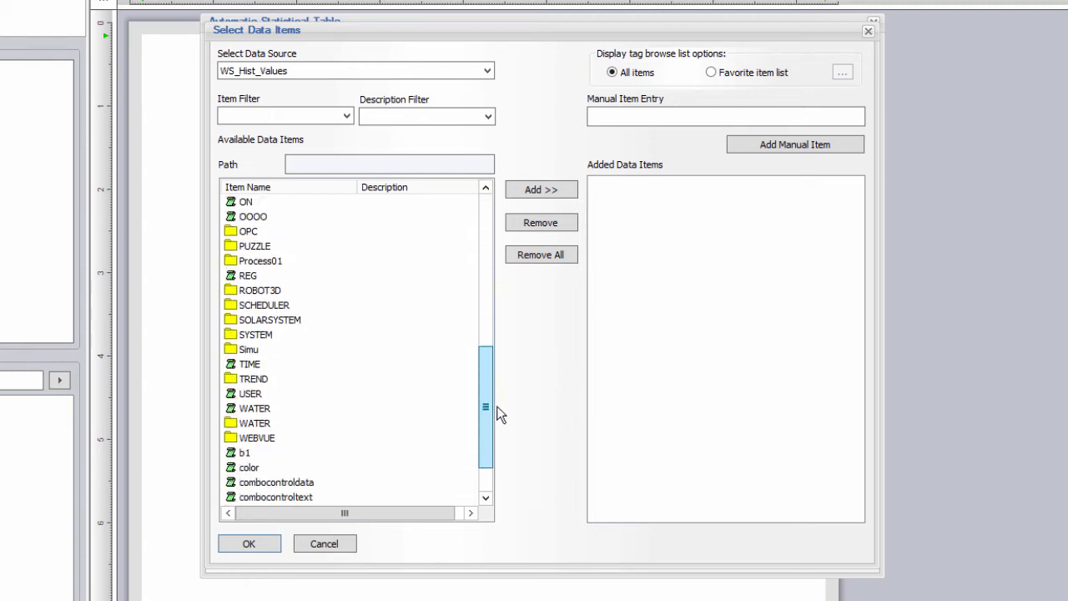
{"action": "double_click", "coordinate": [254, 380]}
{"action": "left_click", "coordinate": [486, 429]}
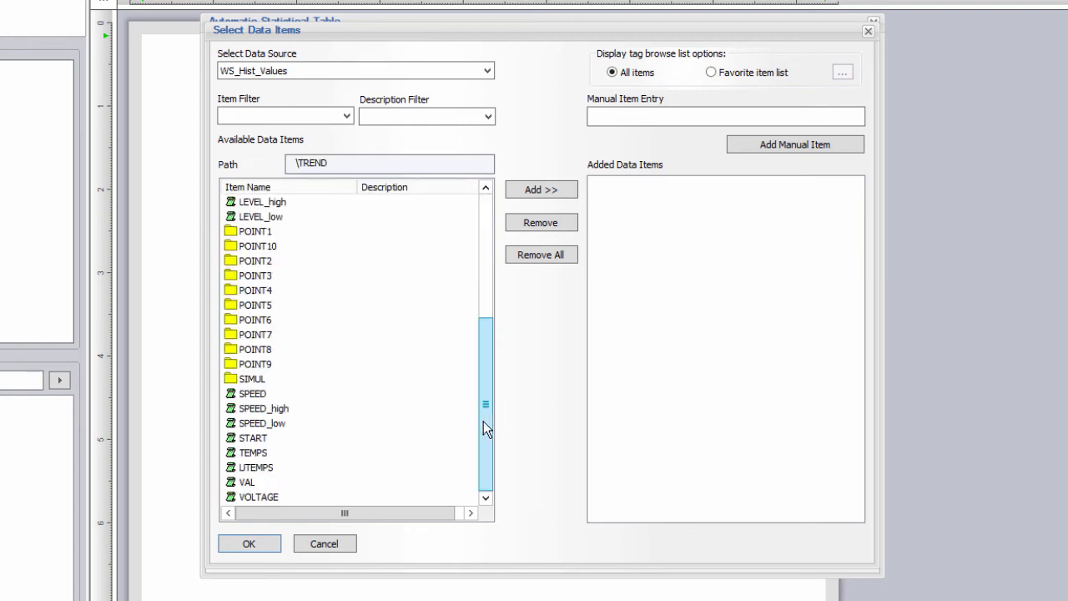
{"action": "double_click", "coordinate": [254, 379]}
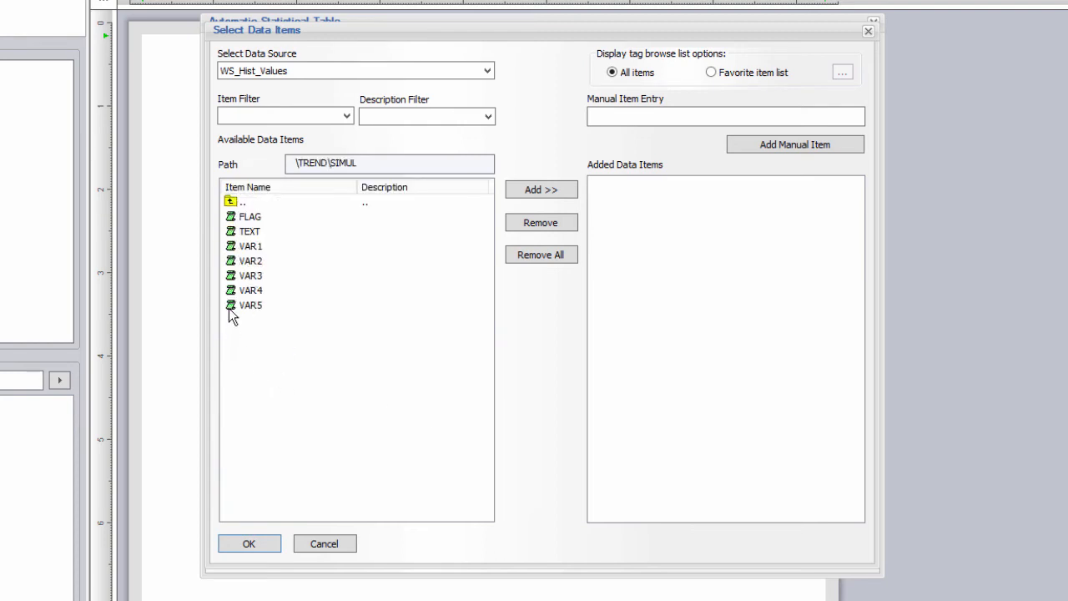
{"action": "left_click", "coordinate": [250, 246]}
{"action": "left_click", "coordinate": [265, 275], "text": "shift"}
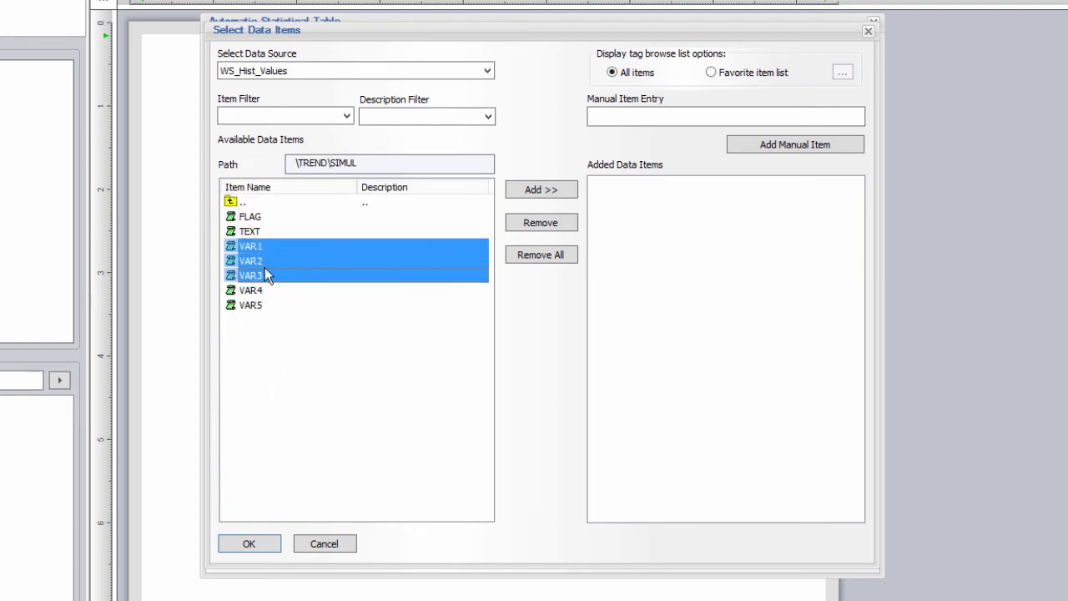
{"action": "left_click", "coordinate": [527, 191]}
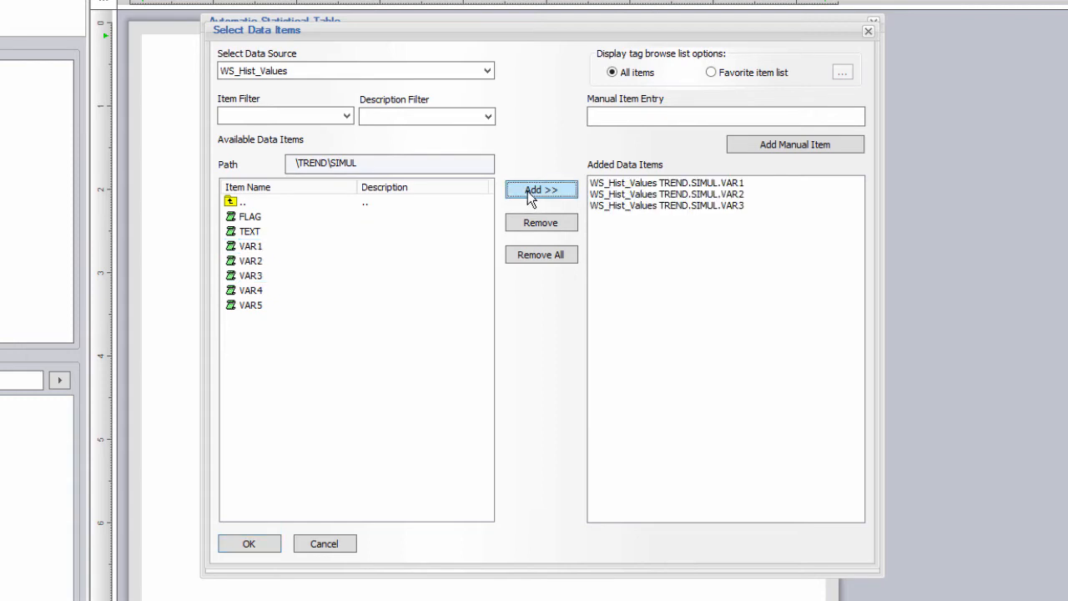
Step: Add HDS_Values TRENDTABLE1 Humidifier.VAL, TempIN.TEMP and TempOUT.TEMP tags and confirm the selection
{"action": "left_click", "coordinate": [491, 74]}
{"action": "left_click", "coordinate": [411, 89]}
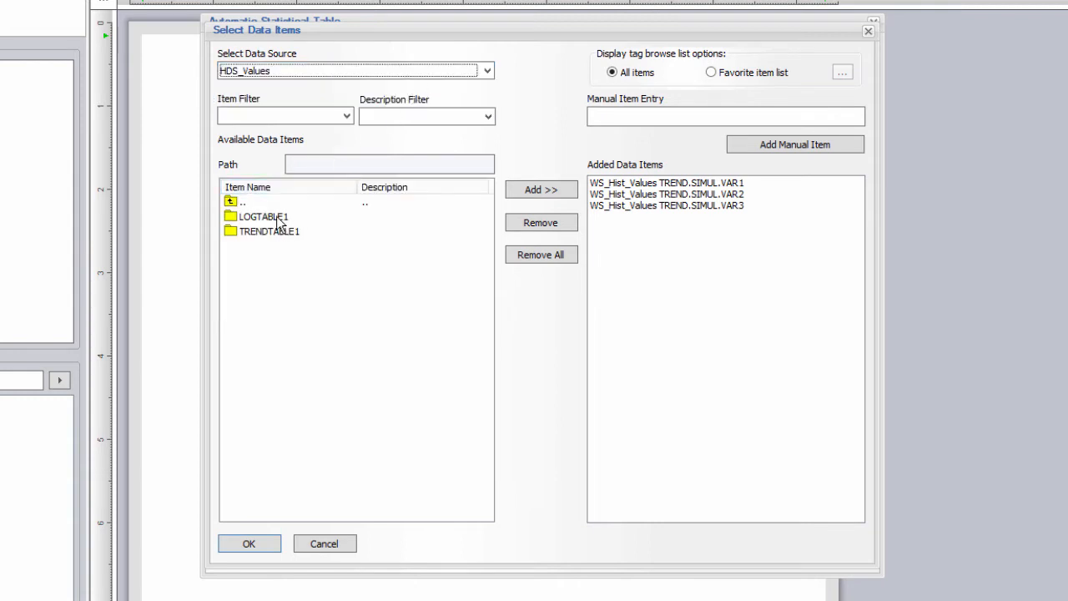
{"action": "left_click", "coordinate": [273, 234]}
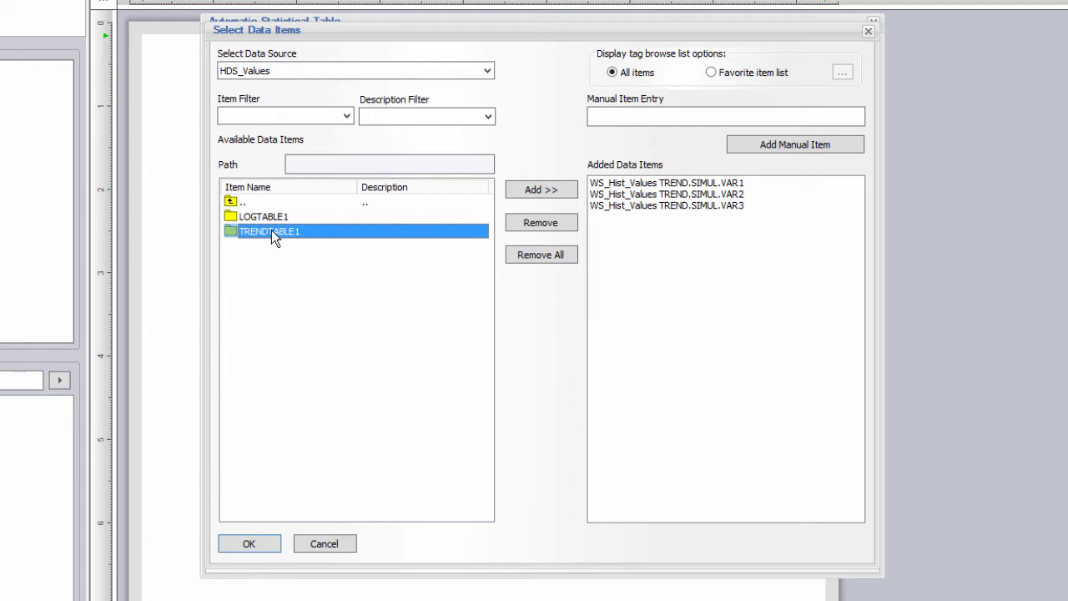
{"action": "double_click", "coordinate": [271, 231]}
{"action": "double_click", "coordinate": [358, 187]}
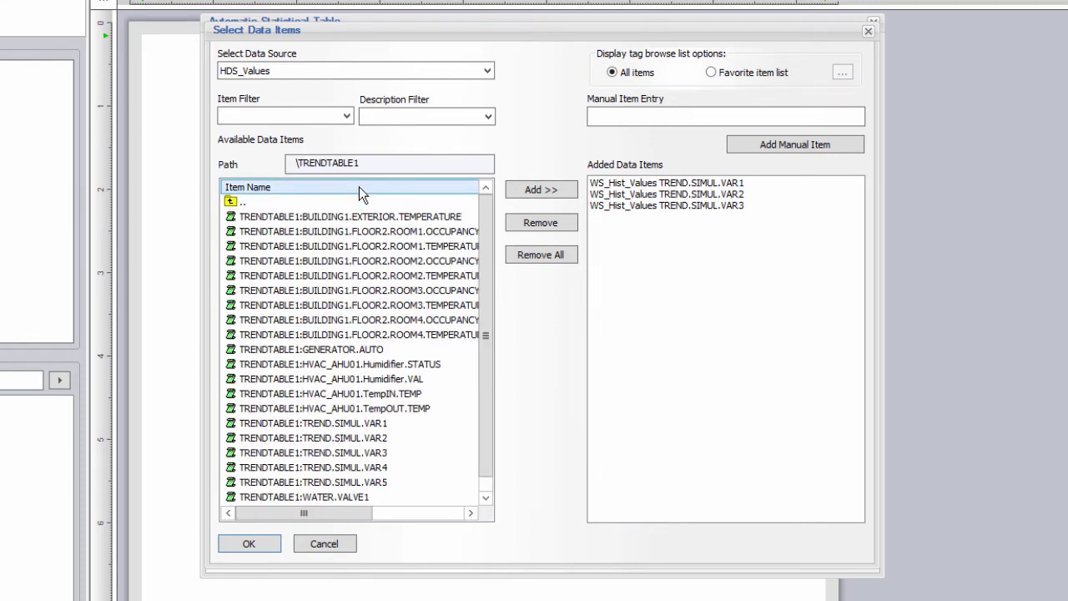
{"action": "scroll", "coordinate": [480, 451], "scroll_direction": "down", "scroll_amount": 1}
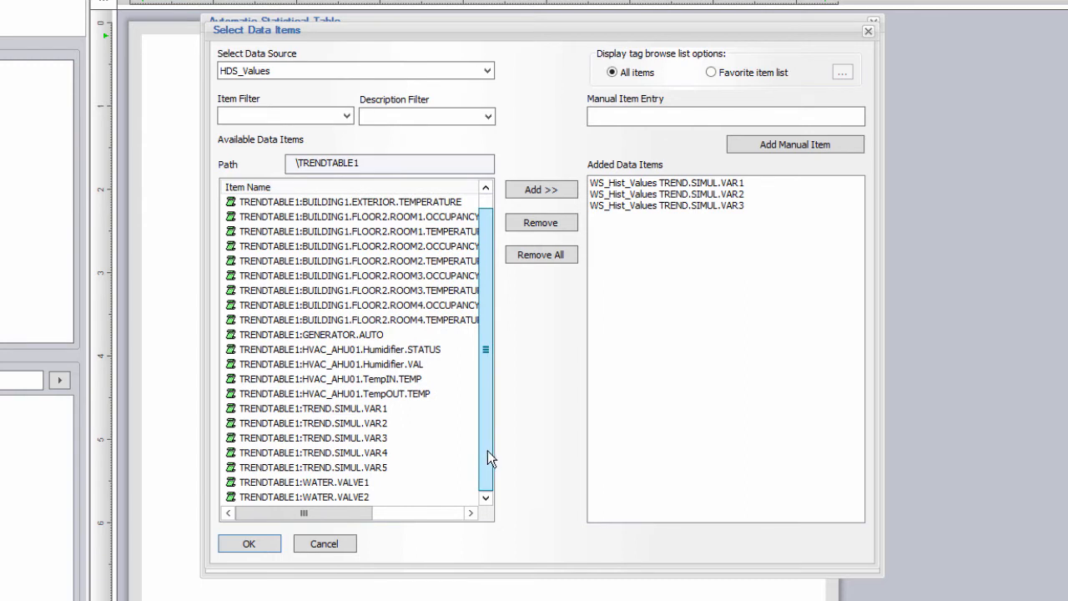
{"action": "left_click", "coordinate": [408, 380]}
{"action": "left_click", "coordinate": [407, 393], "text": "ctrl"}
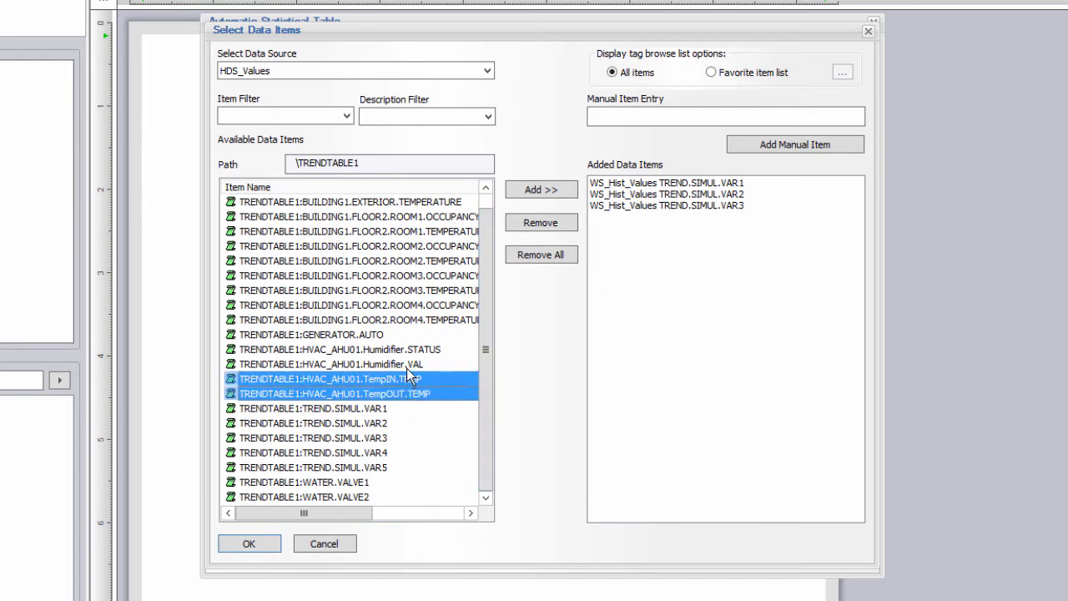
{"action": "left_click", "coordinate": [406, 364], "text": "ctrl"}
{"action": "left_click", "coordinate": [550, 191]}
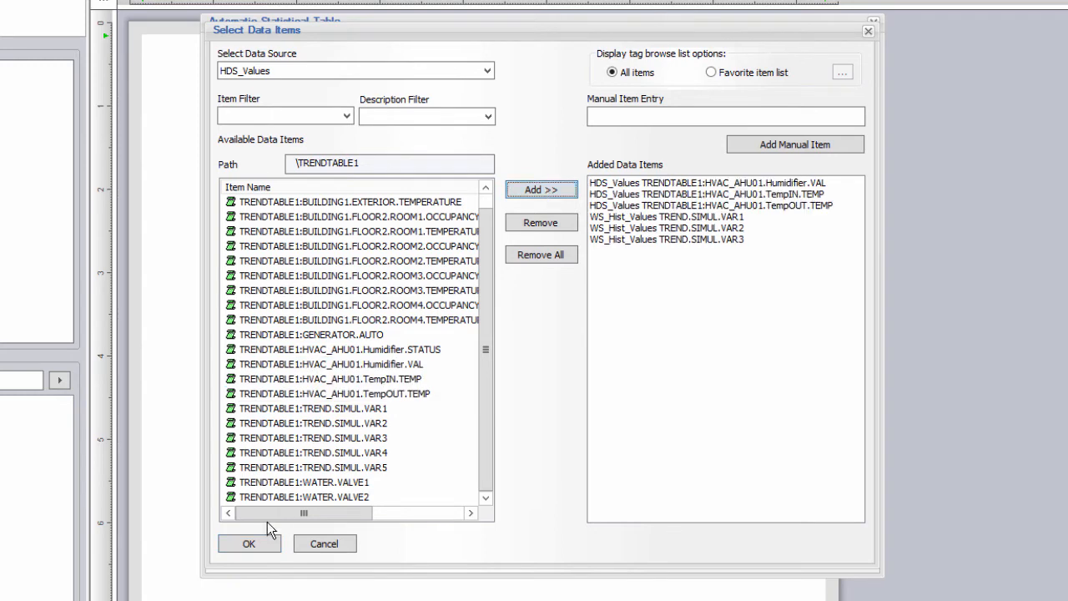
{"action": "left_click", "coordinate": [255, 543]}
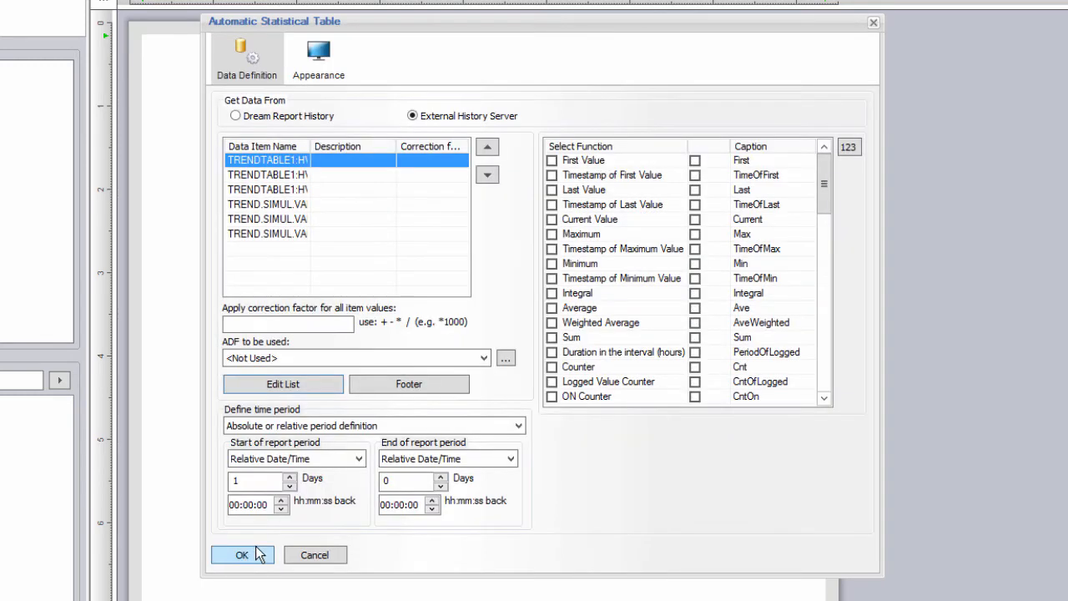
Step: Use a fixed last-1-hour period and compute Maximum, Minimum, their timestamps and Average
{"action": "left_click", "coordinate": [518, 426]}
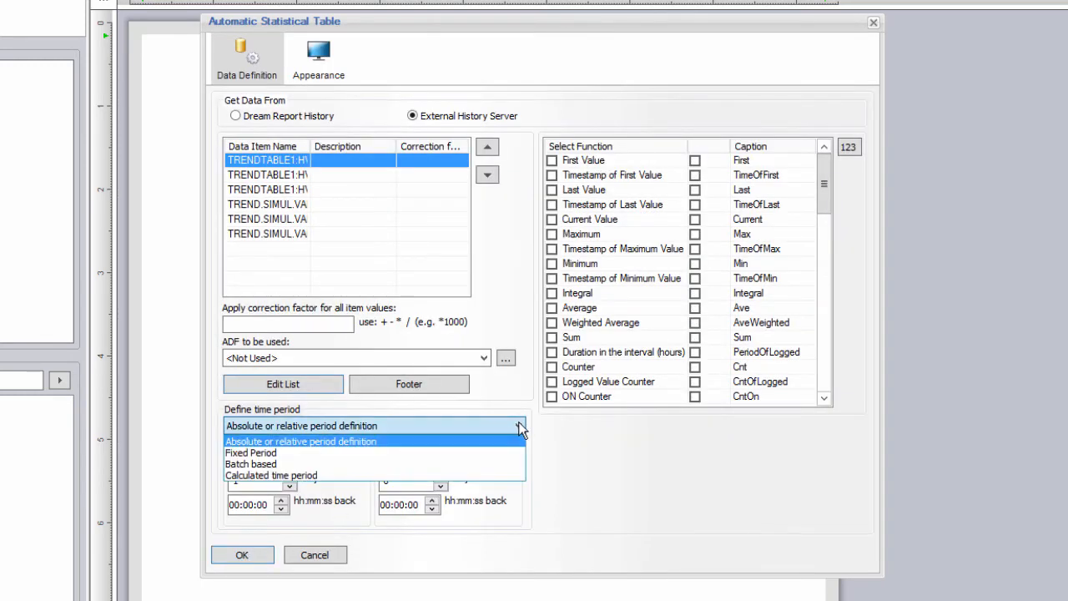
{"action": "left_click", "coordinate": [393, 452]}
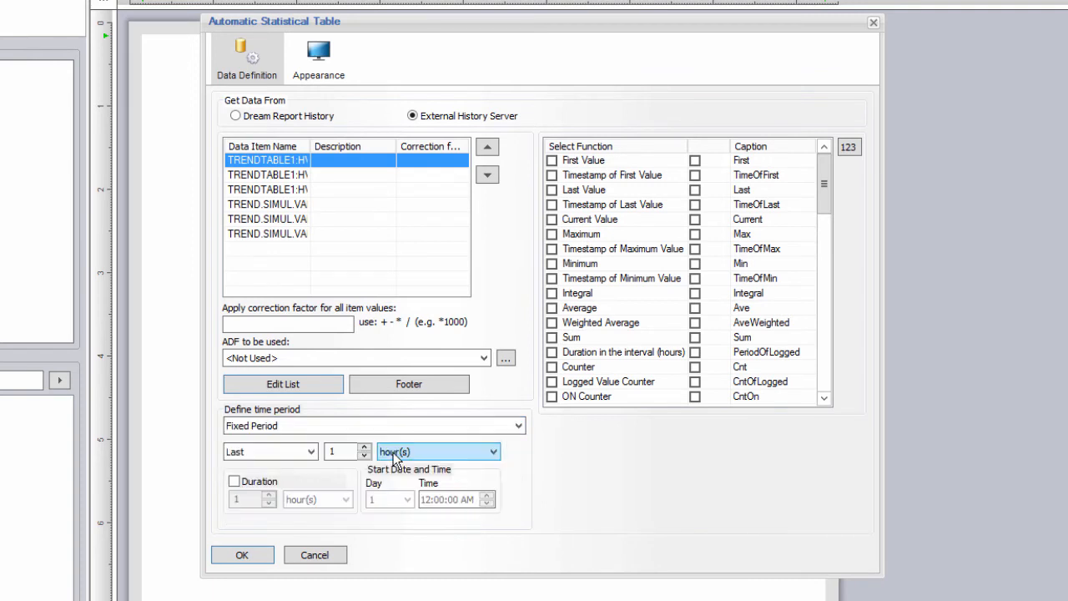
{"action": "left_click", "coordinate": [394, 452]}
{"action": "left_click", "coordinate": [407, 472]}
{"action": "left_click", "coordinate": [552, 234]}
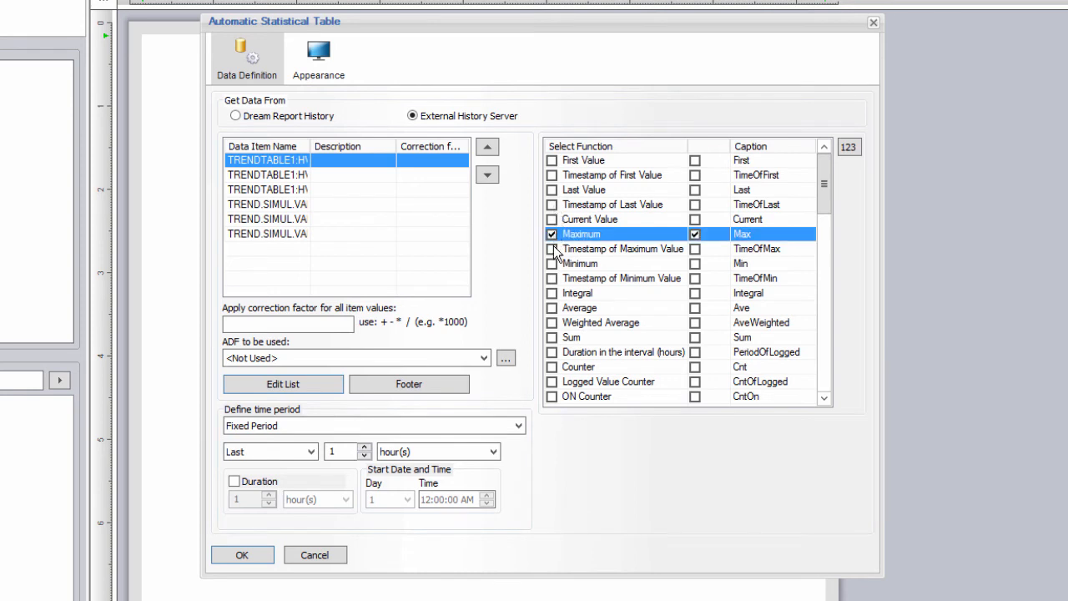
{"action": "left_click", "coordinate": [552, 249]}
{"action": "left_click", "coordinate": [551, 264]}
{"action": "left_click", "coordinate": [551, 278]}
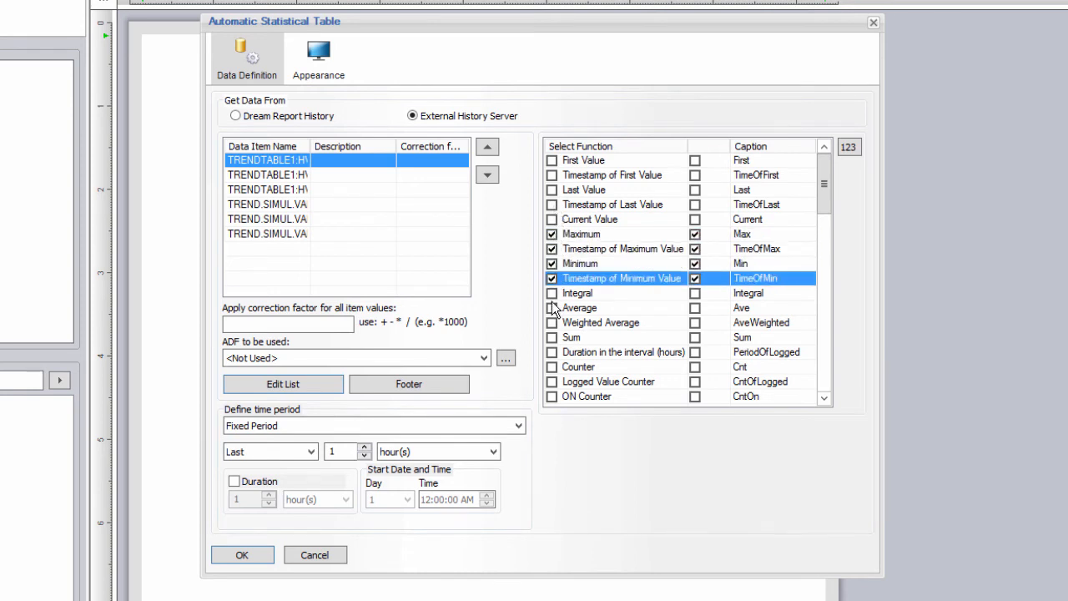
{"action": "left_click", "coordinate": [551, 308]}
Step: Give the tags descriptions 'Humidty %', 'IN Temp', 'OUT Temp' and 'Tag 1'–'Tag 3'
{"action": "left_click_drag", "start_coordinate": [311, 146], "coordinate": [375, 141]}
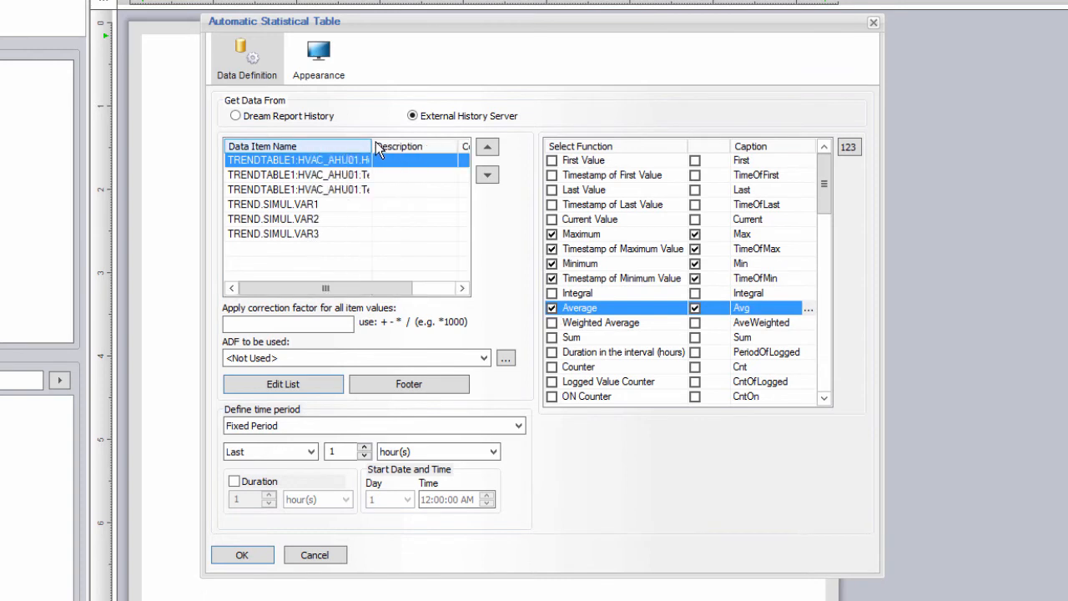
{"action": "double_click", "coordinate": [376, 141]}
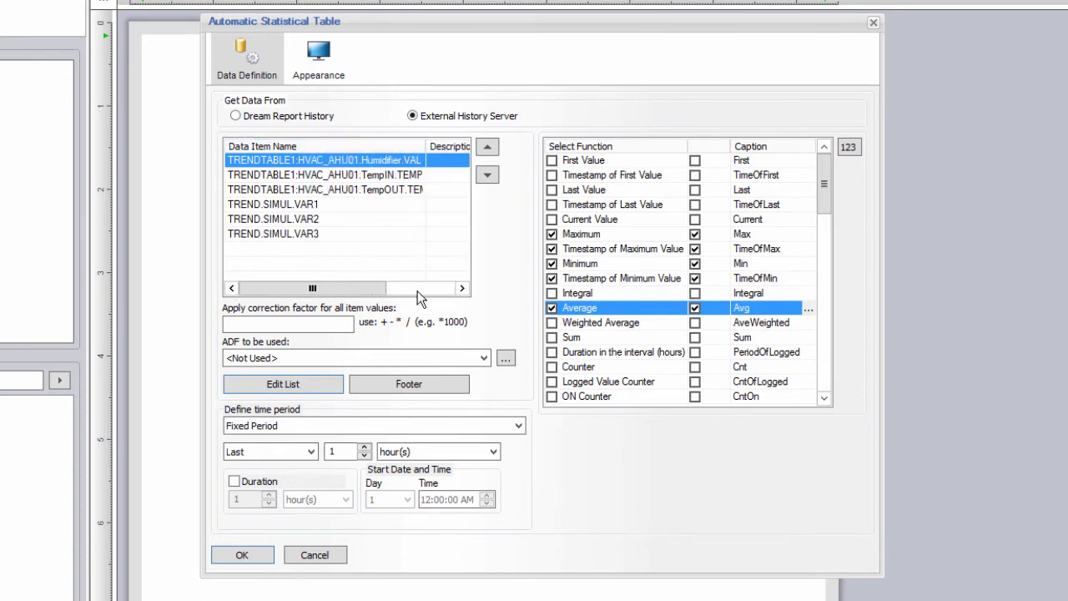
{"action": "left_click", "coordinate": [417, 290]}
{"action": "left_click", "coordinate": [364, 162]}
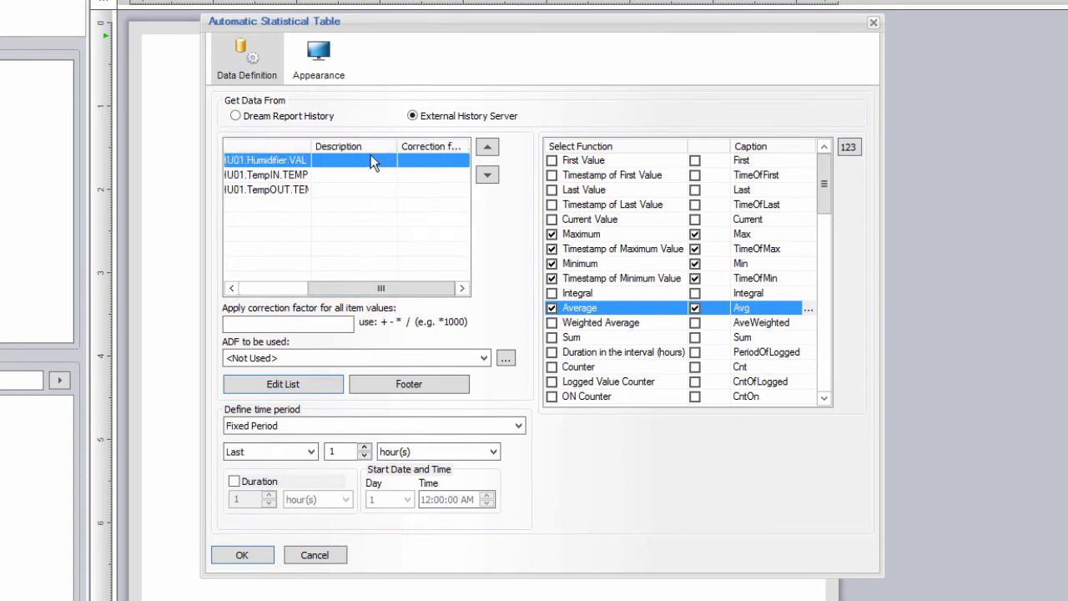
{"action": "left_click", "coordinate": [364, 162]}
{"action": "type", "text": "Humidity %"}
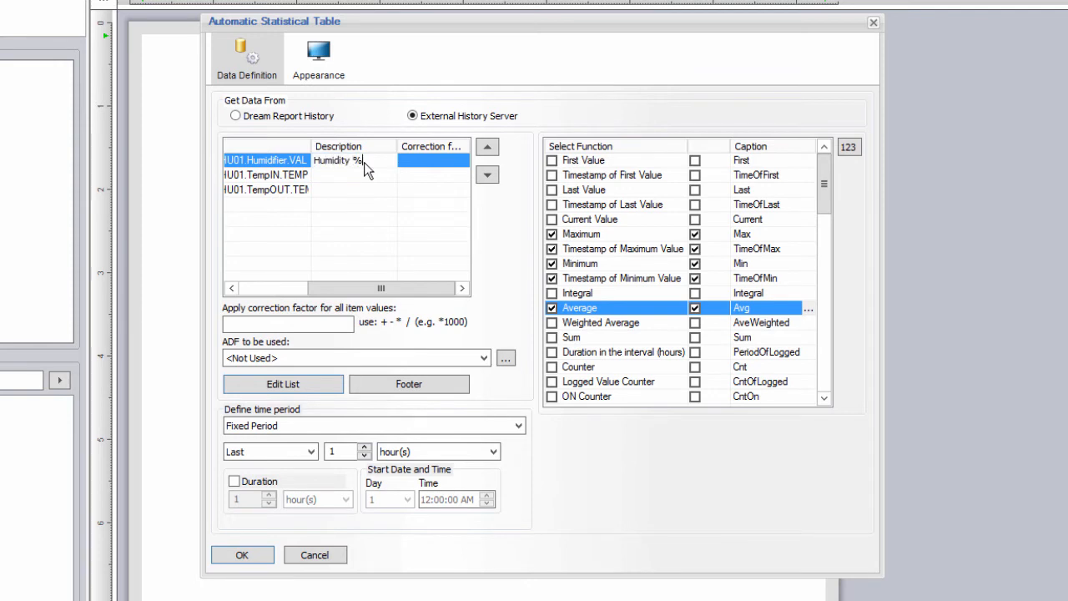
{"action": "left_click", "coordinate": [349, 182]}
{"action": "left_click", "coordinate": [349, 181]}
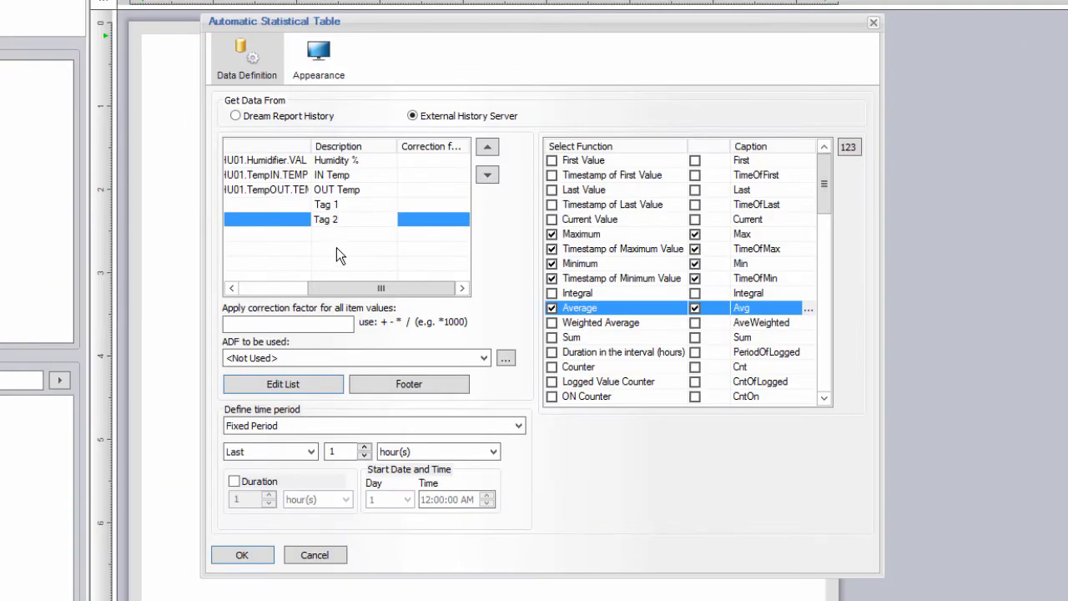
{"action": "left_click", "coordinate": [351, 234]}
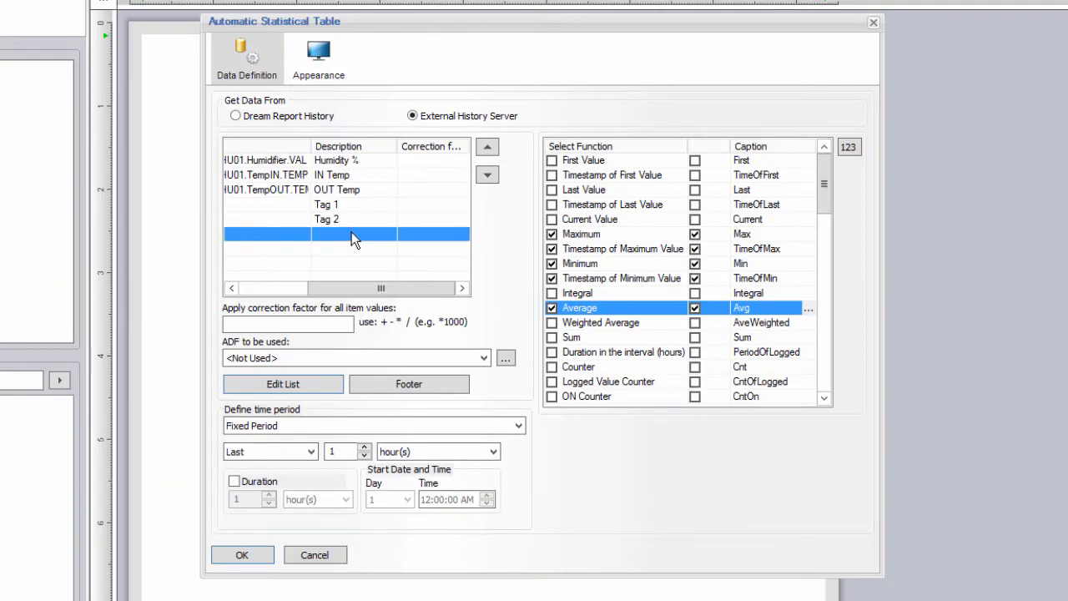
{"action": "left_click", "coordinate": [351, 234]}
{"action": "type", "text": "Tag 3"}
{"action": "left_click", "coordinate": [354, 217]}
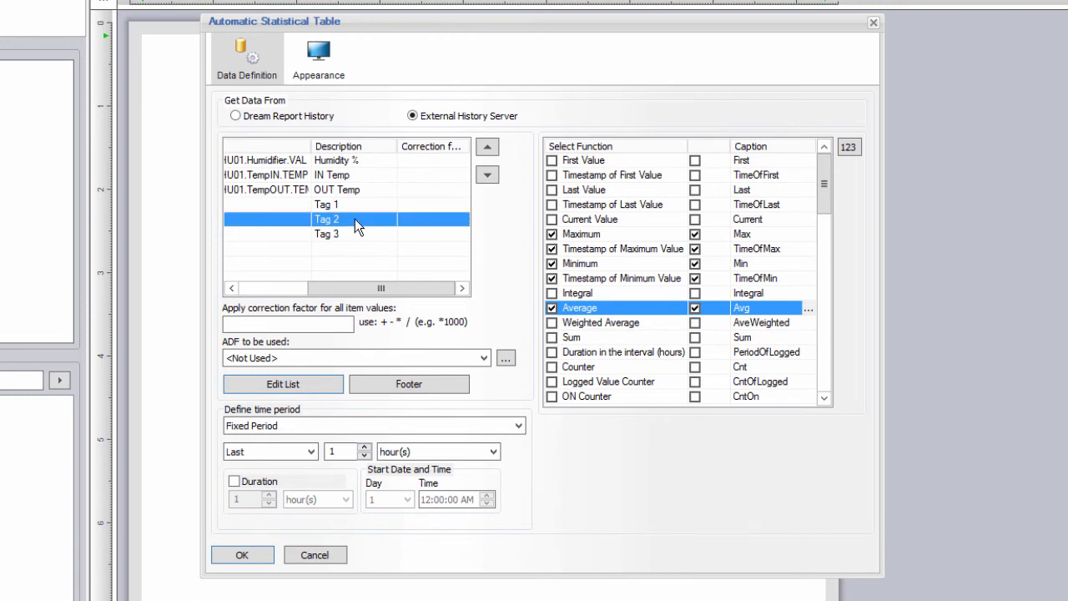
{"action": "left_click", "coordinate": [809, 309]}
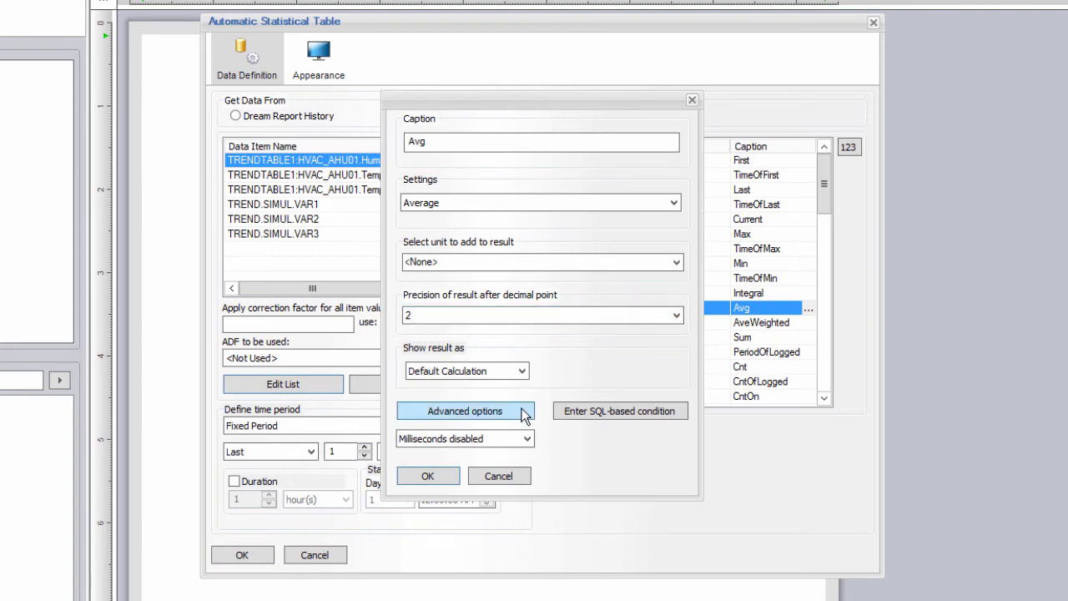
Step: Enable advanced visualization for the Average result with a range from 0 to 30
{"action": "left_click", "coordinate": [524, 416]}
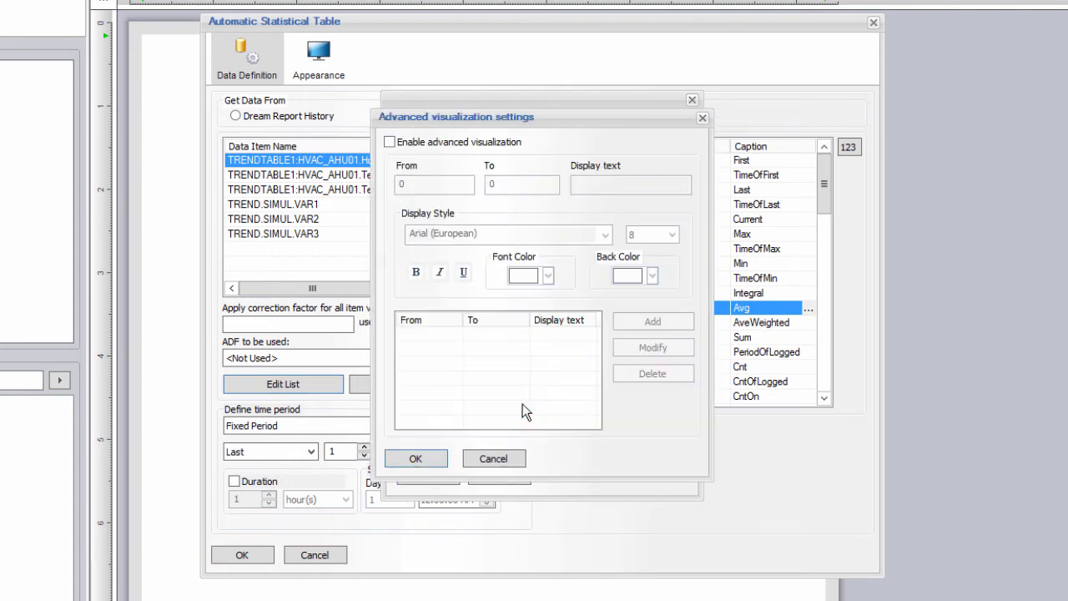
{"action": "left_click", "coordinate": [390, 142]}
{"action": "double_click", "coordinate": [402, 184]}
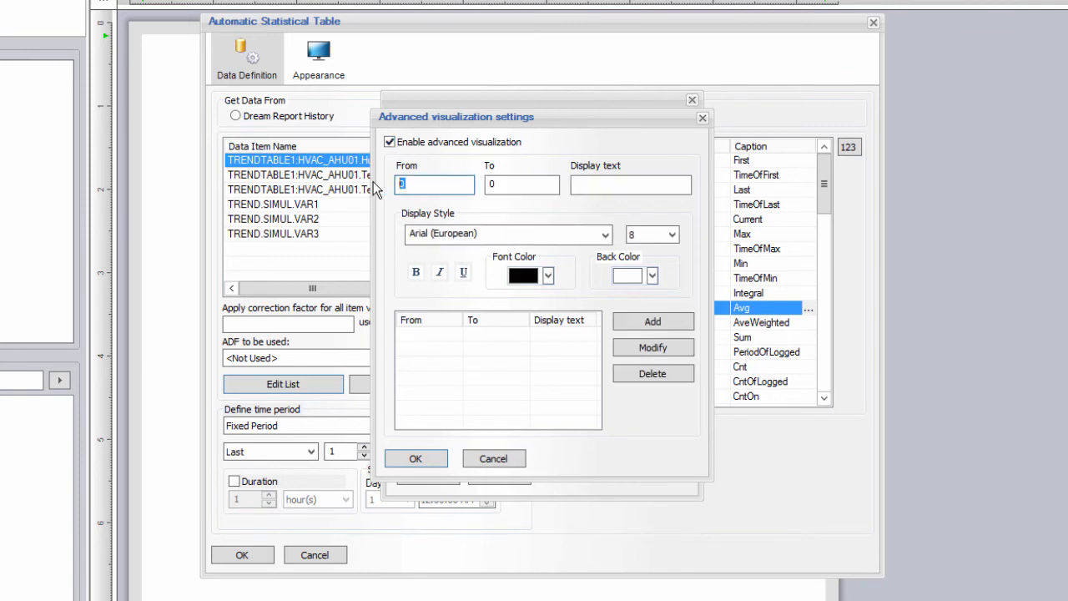
{"action": "key", "text": "Tab"}
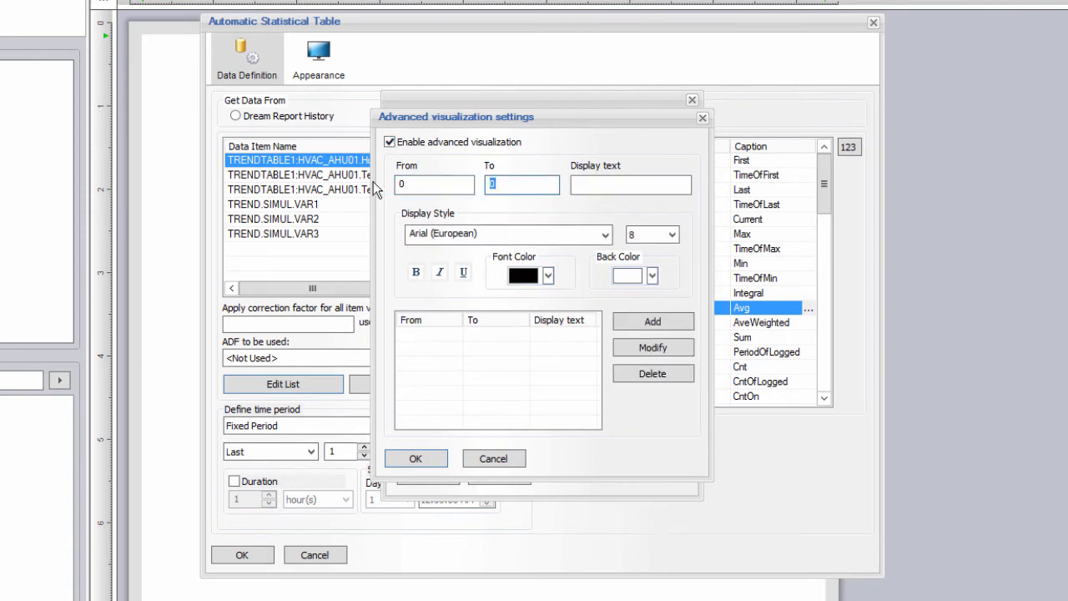
{"action": "type", "text": "3"}
Step: Format the 0–30 range as white text on red, add it, and confirm both dialogs
{"action": "left_click", "coordinate": [548, 275]}
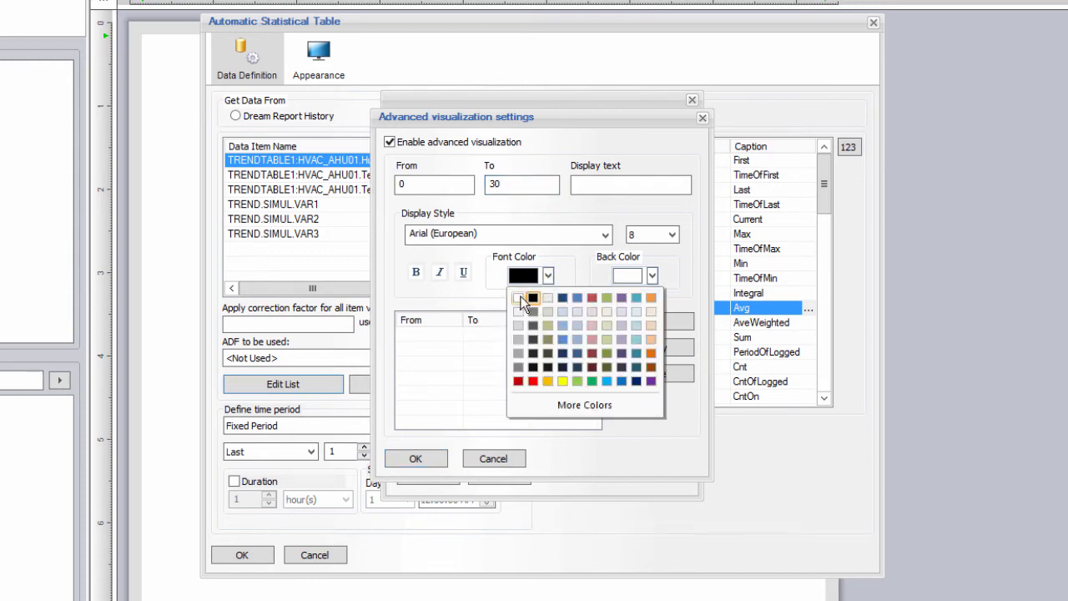
{"action": "left_click", "coordinate": [520, 298]}
{"action": "left_click", "coordinate": [652, 275]}
{"action": "left_click", "coordinate": [640, 402]}
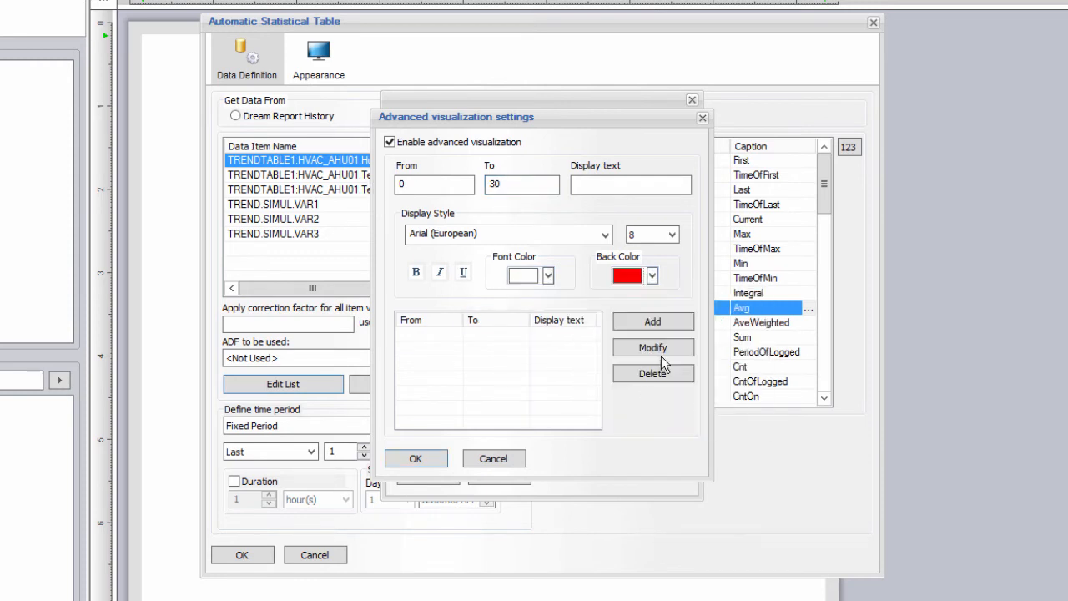
{"action": "left_click", "coordinate": [663, 323]}
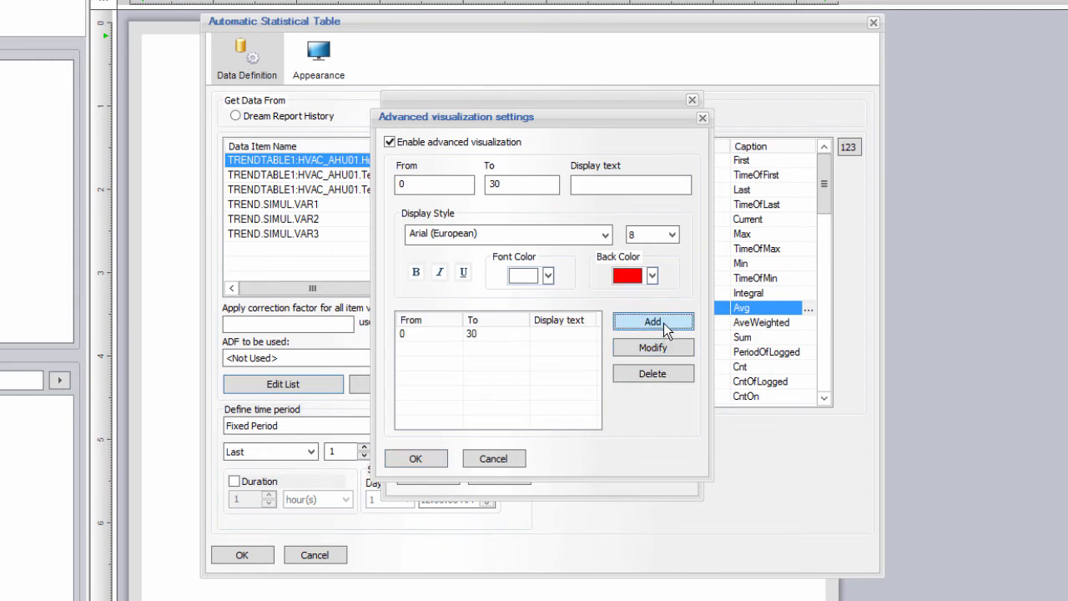
{"action": "left_click", "coordinate": [415, 458]}
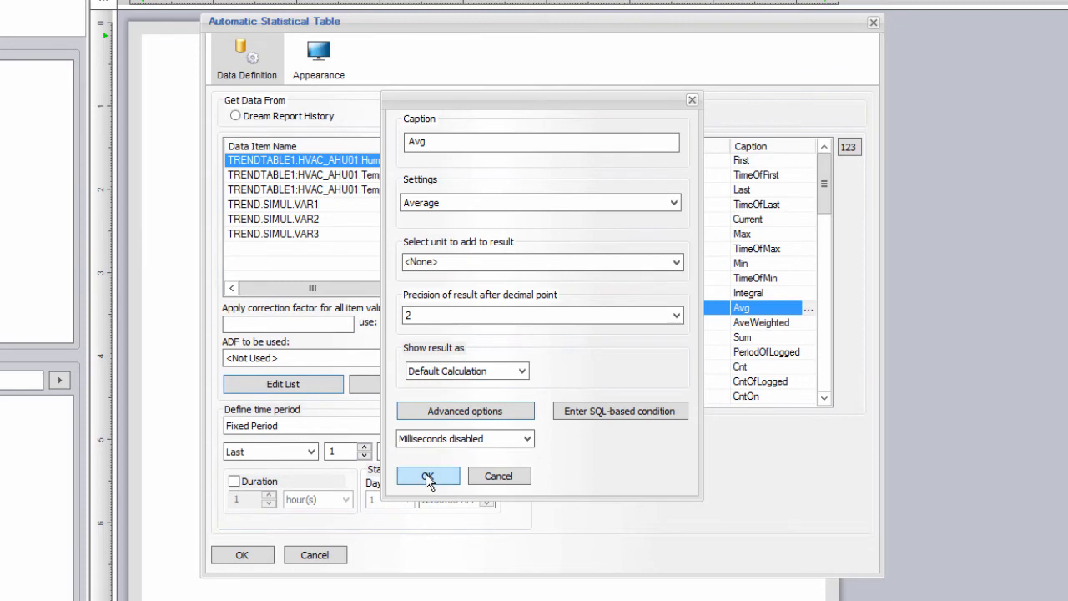
{"action": "left_click", "coordinate": [427, 476]}
Step: Name the table 'Process Data Summary', replace the item name column with descriptions, and place it
{"action": "left_click", "coordinate": [359, 219]}
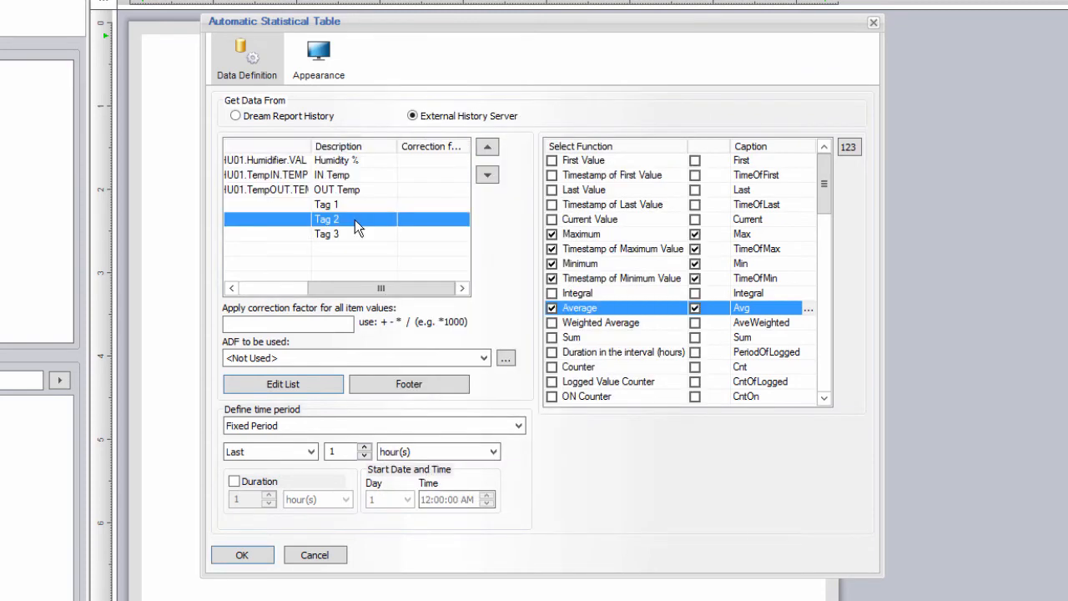
{"action": "left_click", "coordinate": [311, 63]}
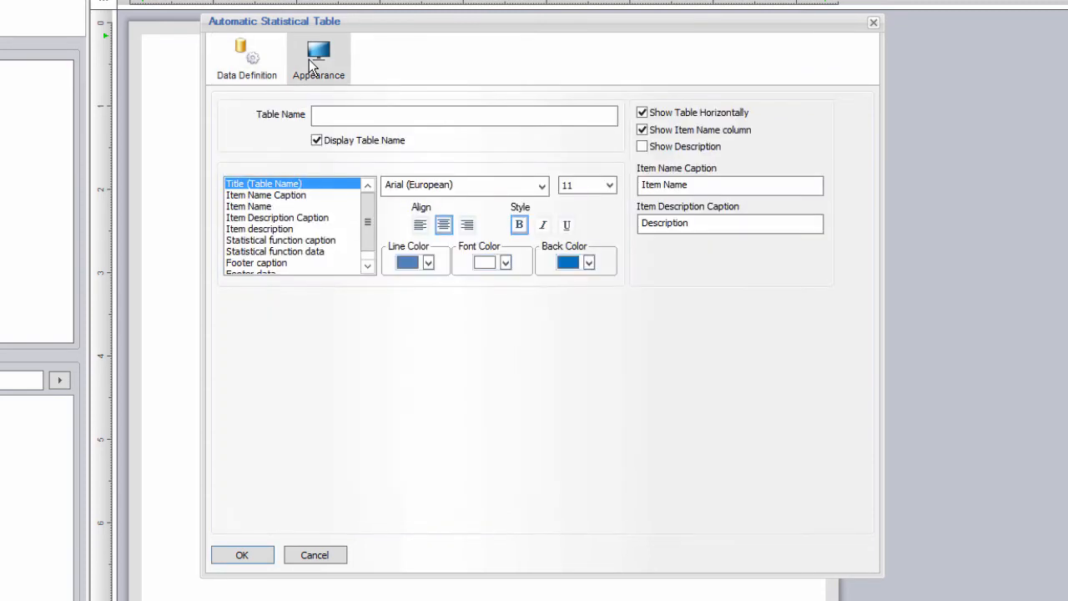
{"action": "left_click", "coordinate": [330, 117]}
{"action": "type", "text": "Process Data Summary"}
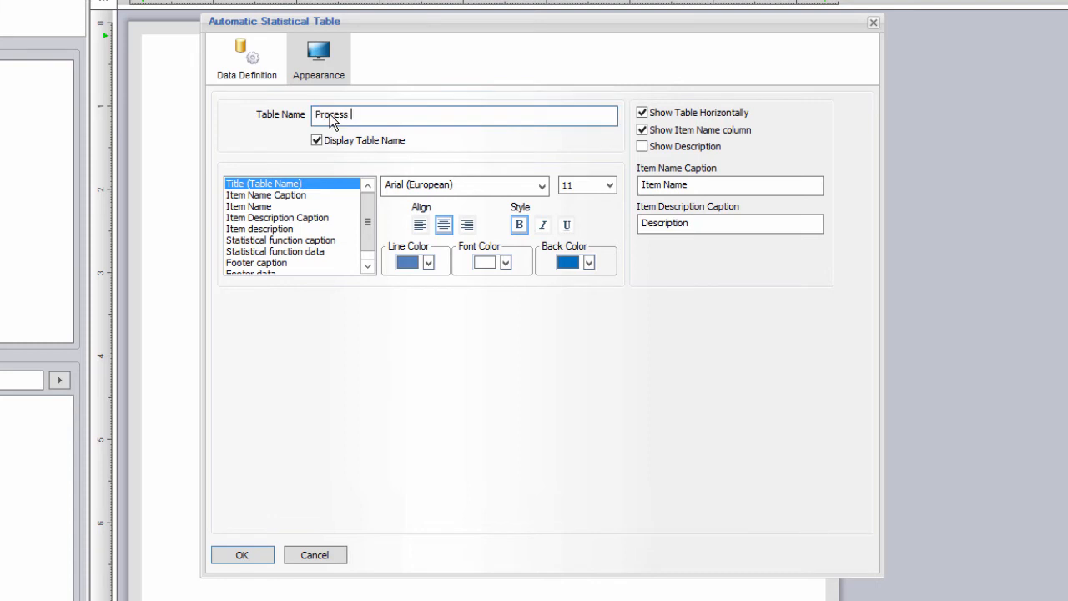
{"action": "left_click", "coordinate": [642, 146]}
{"action": "left_click", "coordinate": [641, 130]}
{"action": "left_click", "coordinate": [258, 229]}
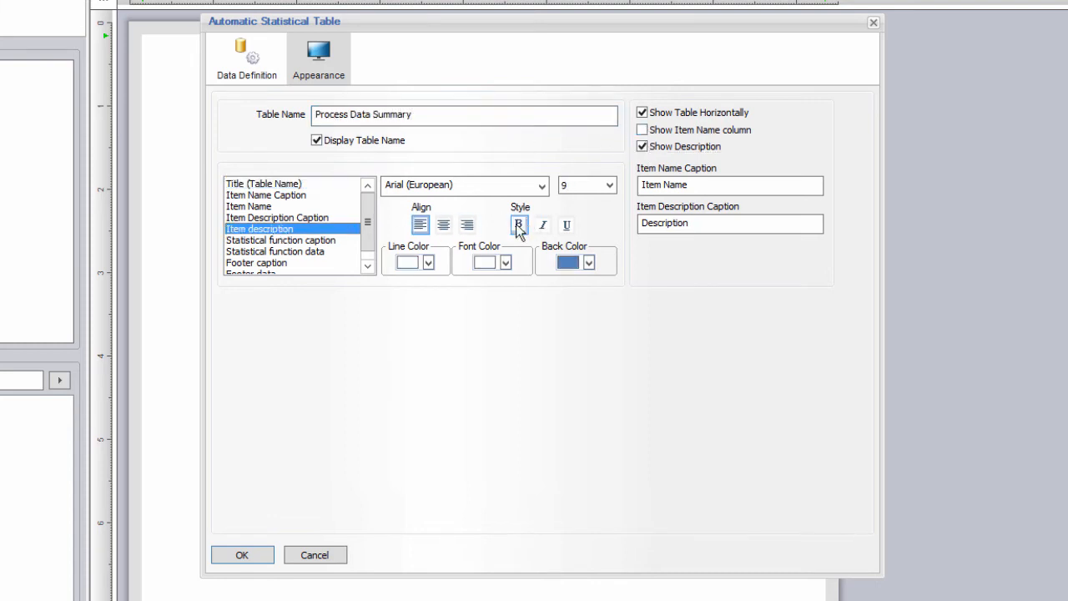
{"action": "left_click", "coordinate": [250, 554]}
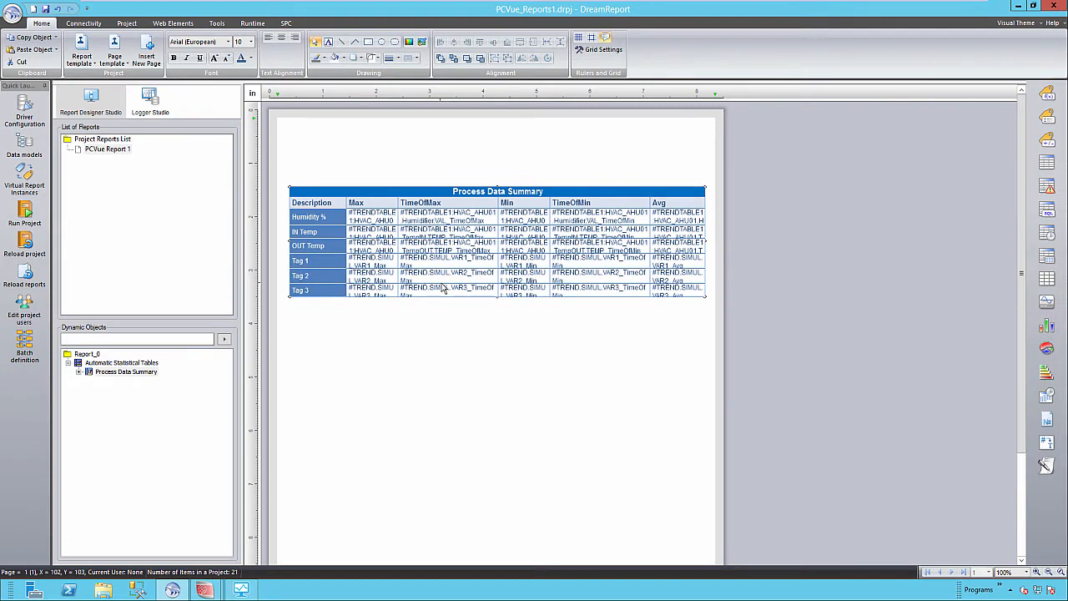
Step: Draw a chart area on the page just below the Process Data Summary table
{"action": "left_click", "coordinate": [458, 407]}
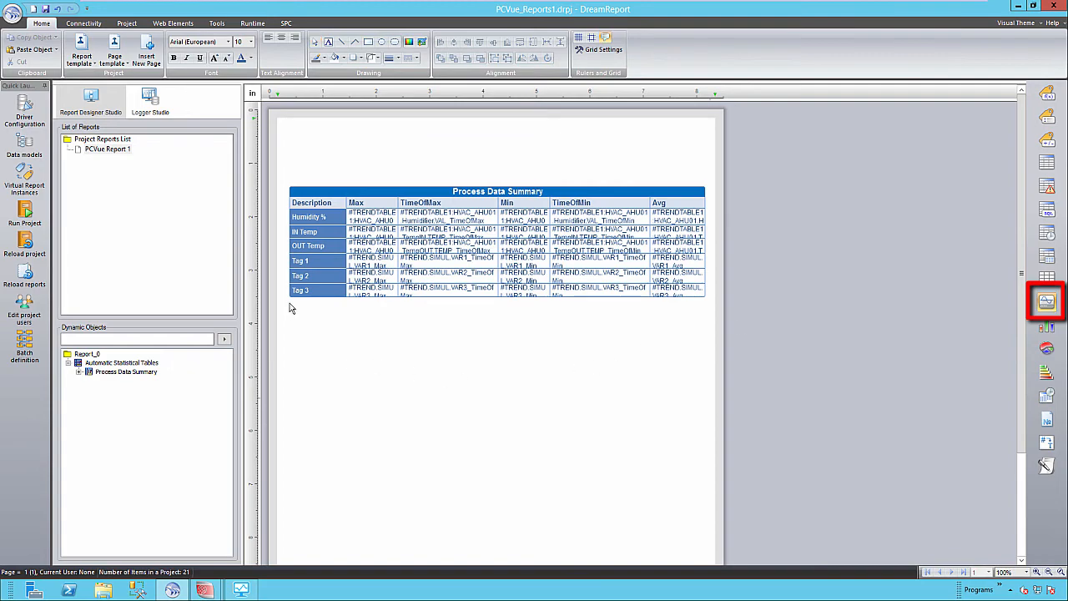
{"action": "left_click_drag", "start_coordinate": [289, 313], "coordinate": [636, 522]}
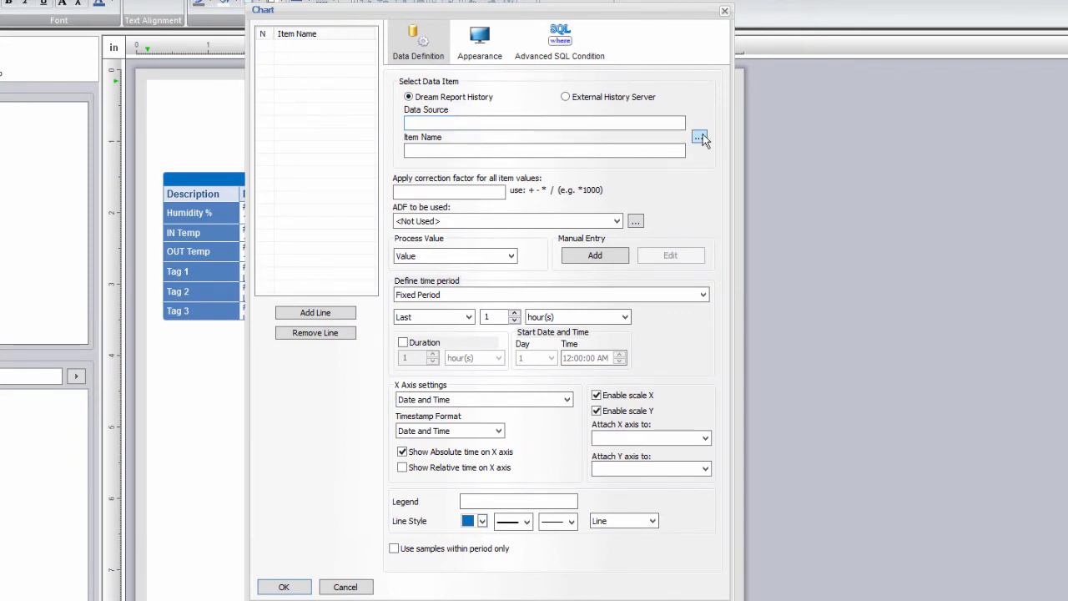
Step: Add a Tank 1 Level line plotting WS_RT_Values TREND.LEVEL over the last 10 minutes
{"action": "left_click", "coordinate": [699, 136]}
{"action": "left_click", "coordinate": [550, 121]}
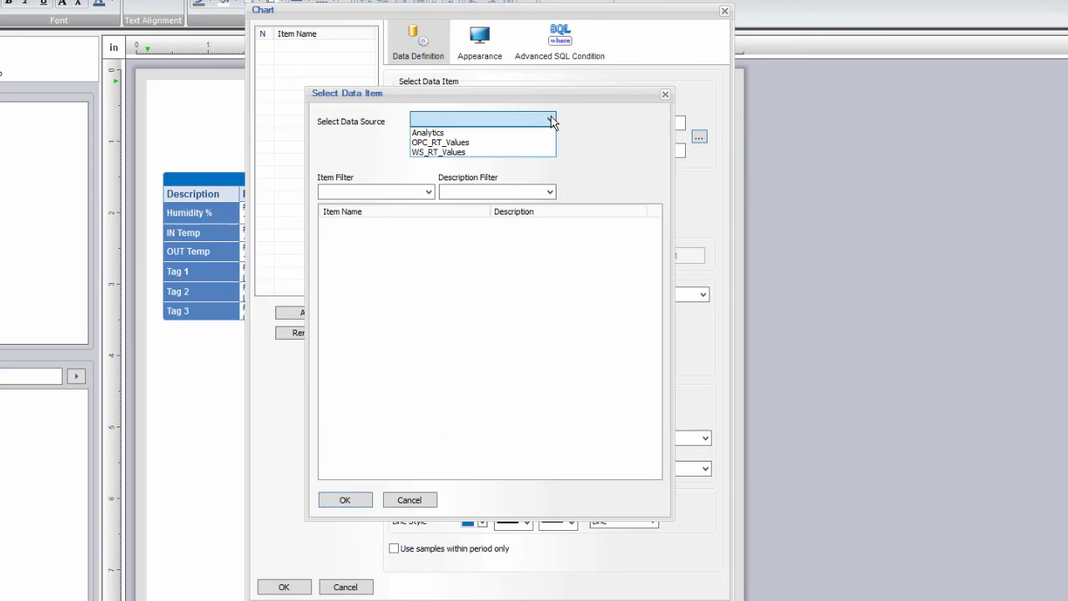
{"action": "left_click", "coordinate": [494, 151]}
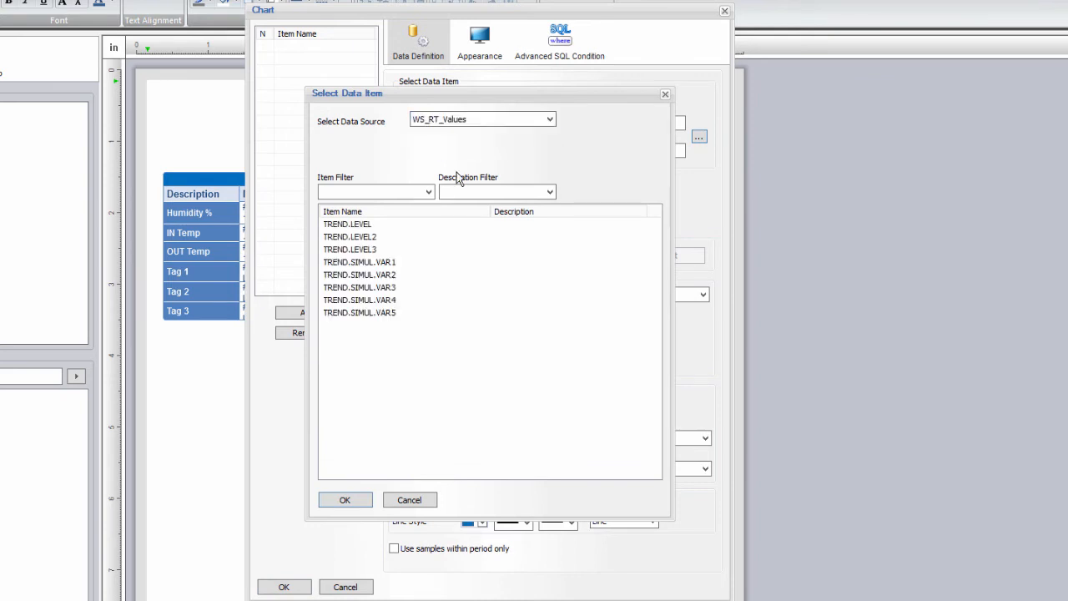
{"action": "left_click", "coordinate": [368, 224]}
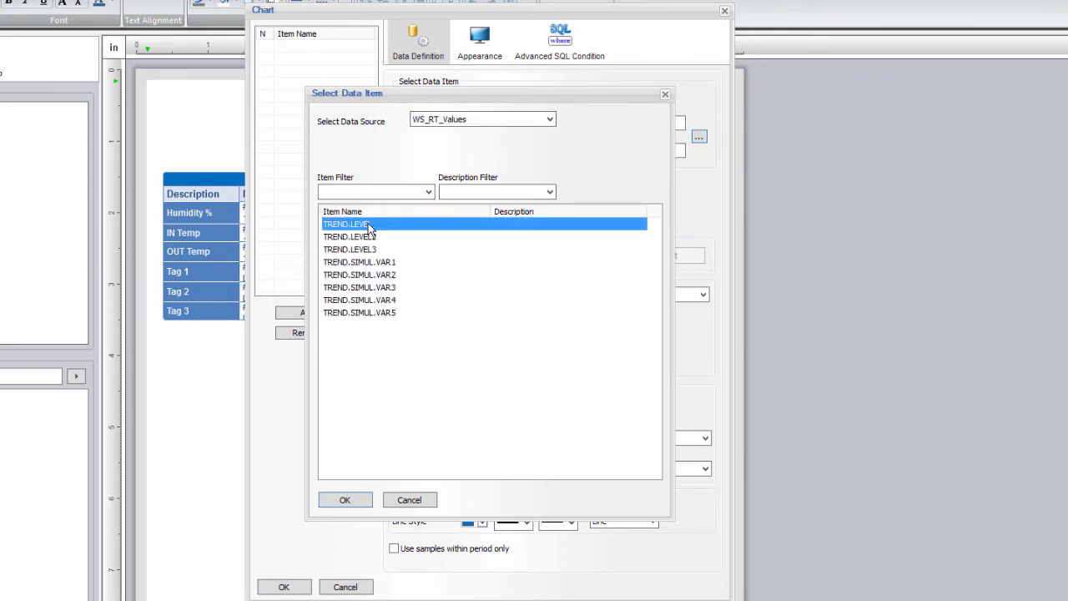
{"action": "left_click", "coordinate": [349, 498]}
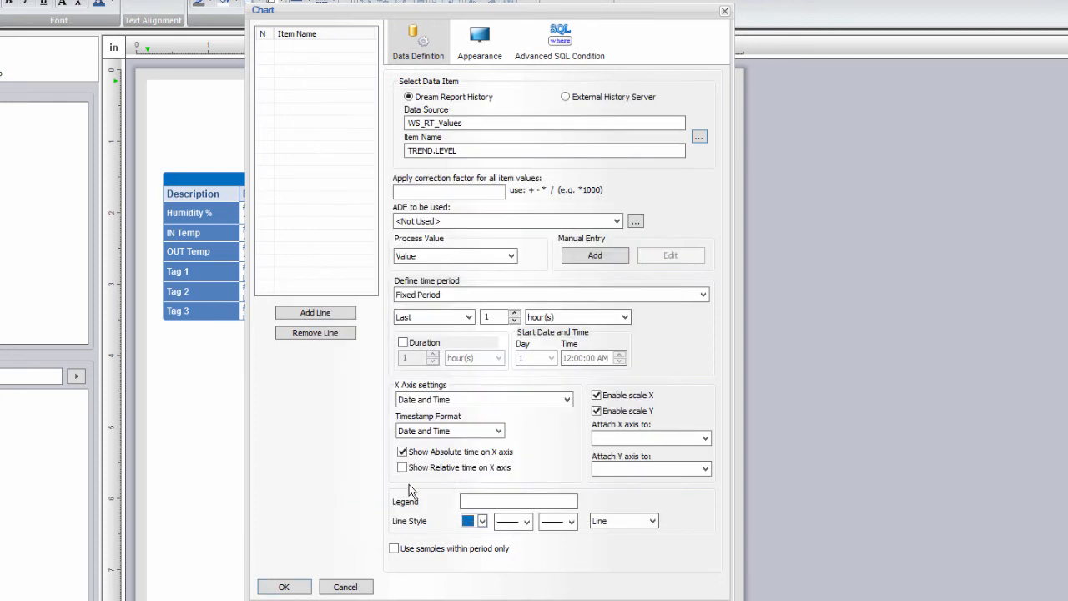
{"action": "left_click", "coordinate": [480, 502]}
{"action": "type", "text": "Tank Lev"}
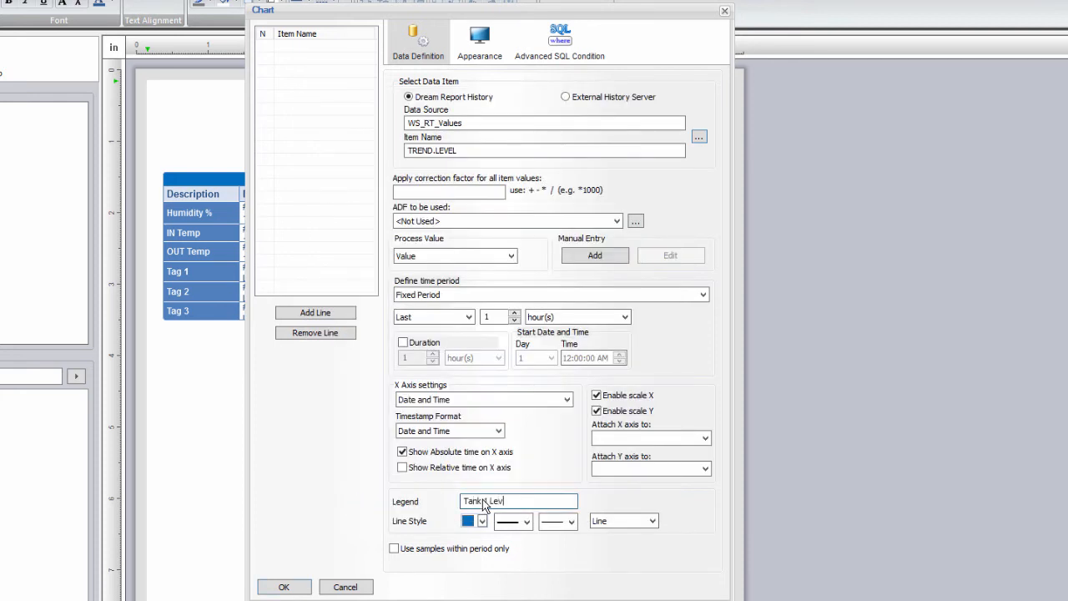
{"action": "left_click", "coordinate": [499, 318]}
{"action": "left_click", "coordinate": [550, 317]}
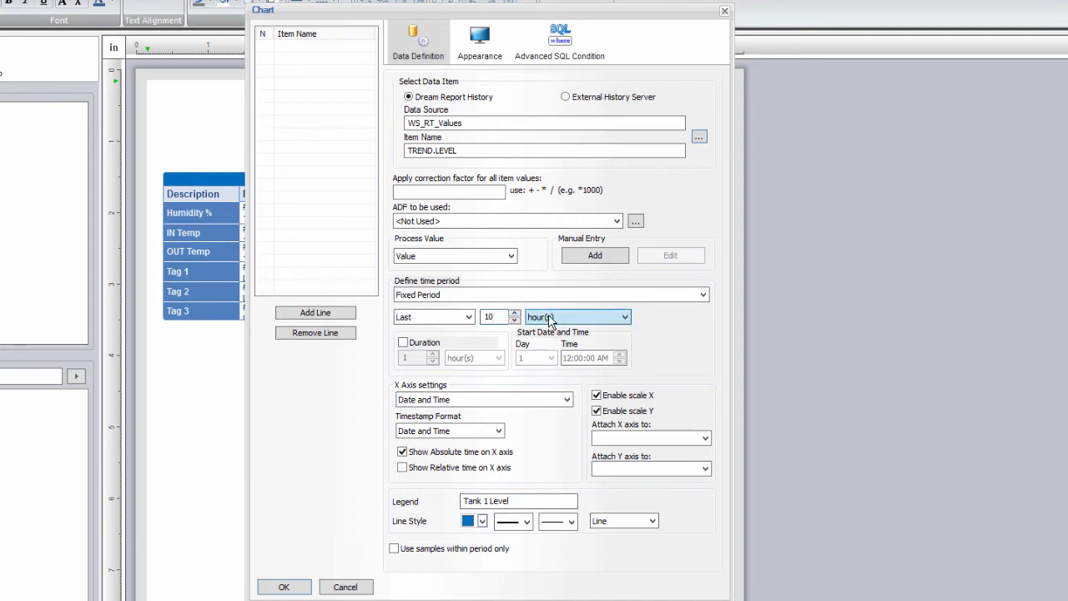
{"action": "left_click", "coordinate": [544, 331]}
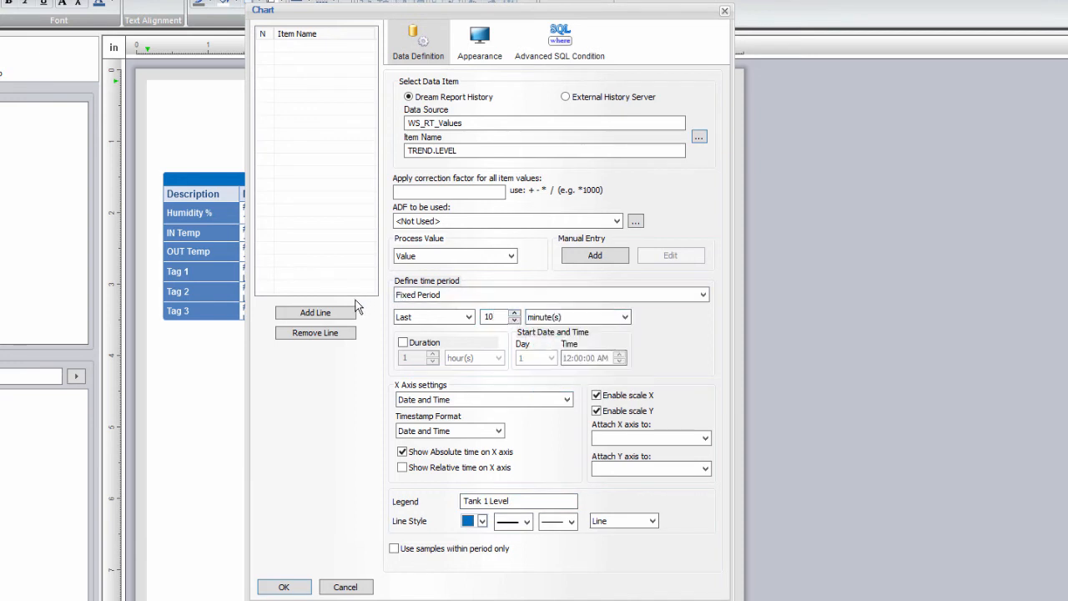
{"action": "left_click", "coordinate": [336, 317]}
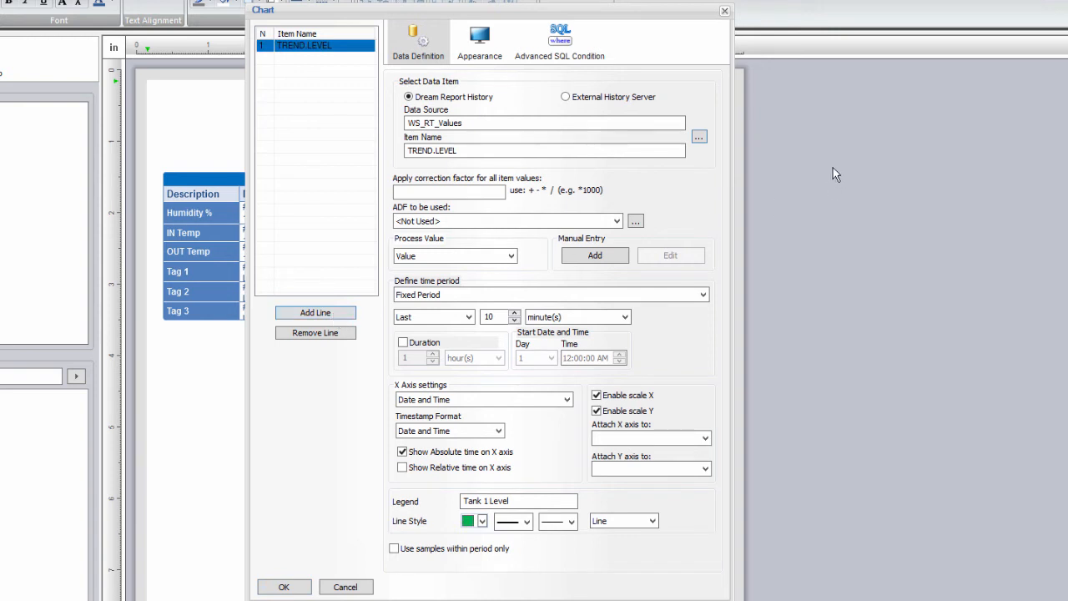
Step: Add a second line plotting TREND.LEVEL2 with the legend 'Tank 2 Level'
{"action": "left_click", "coordinate": [702, 138]}
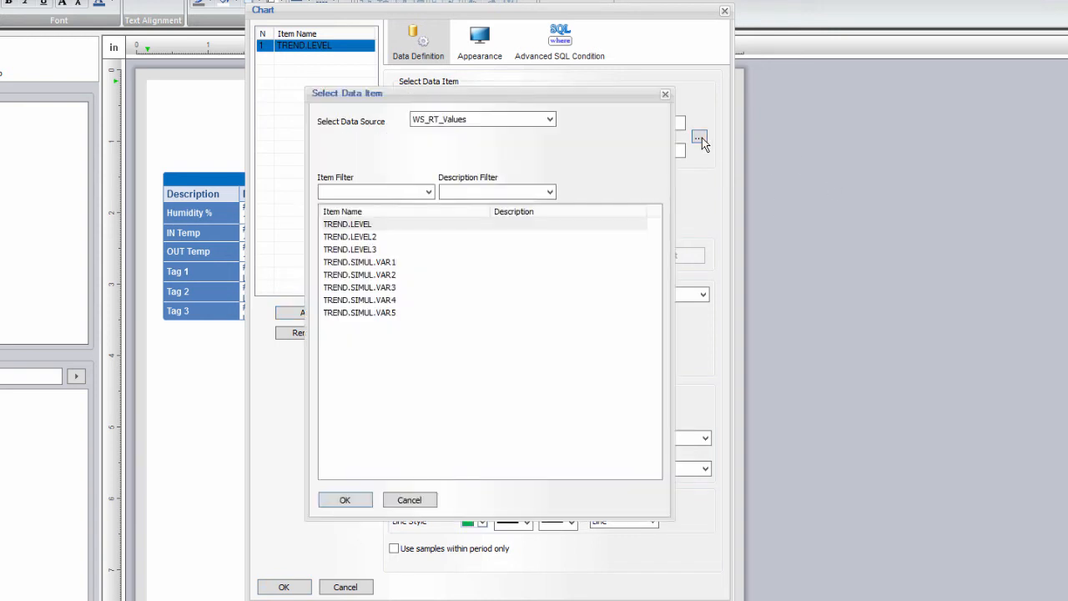
{"action": "double_click", "coordinate": [363, 238]}
{"action": "left_click", "coordinate": [490, 502]}
{"action": "type", "text": "Tank 2 Lev"}
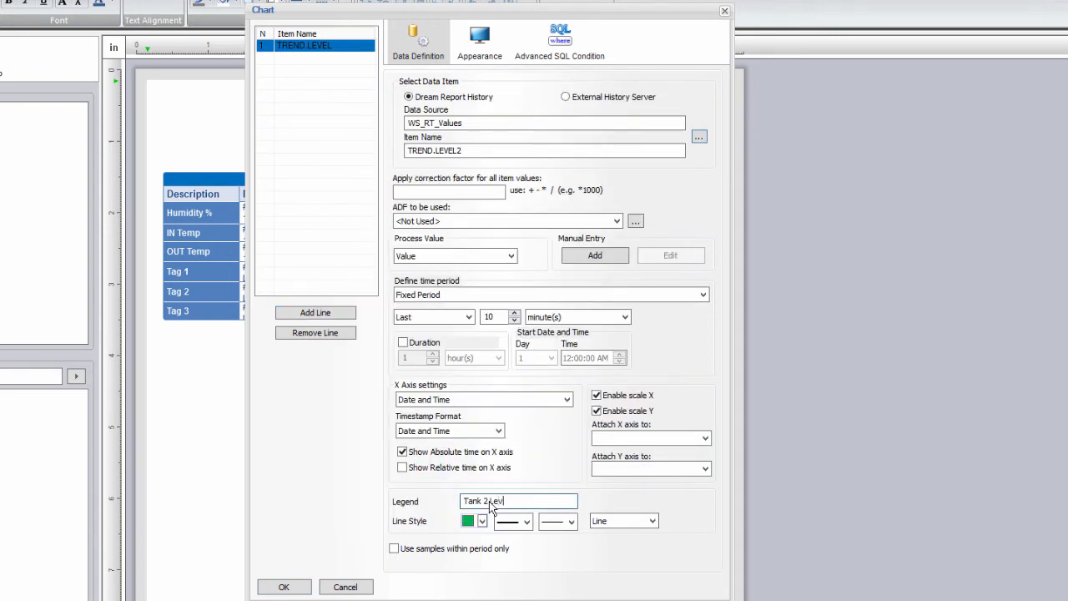
{"action": "type", "text": "el"}
{"action": "left_click", "coordinate": [327, 315]}
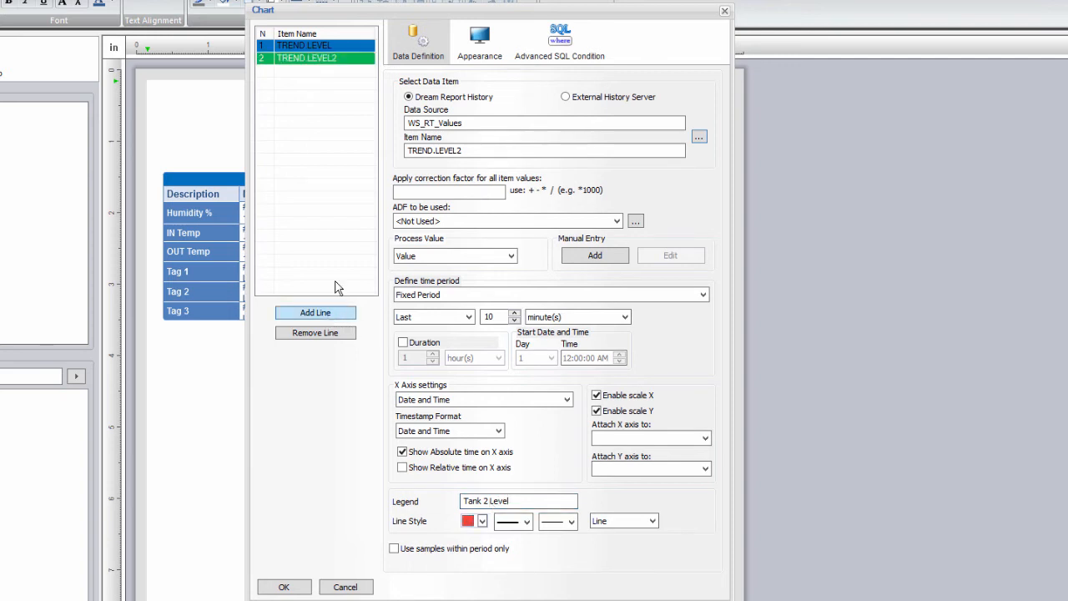
Step: Attach both lines to the first line's Y axis and disable the separate Y scale
{"action": "left_click", "coordinate": [351, 62]}
{"action": "left_click", "coordinate": [651, 468]}
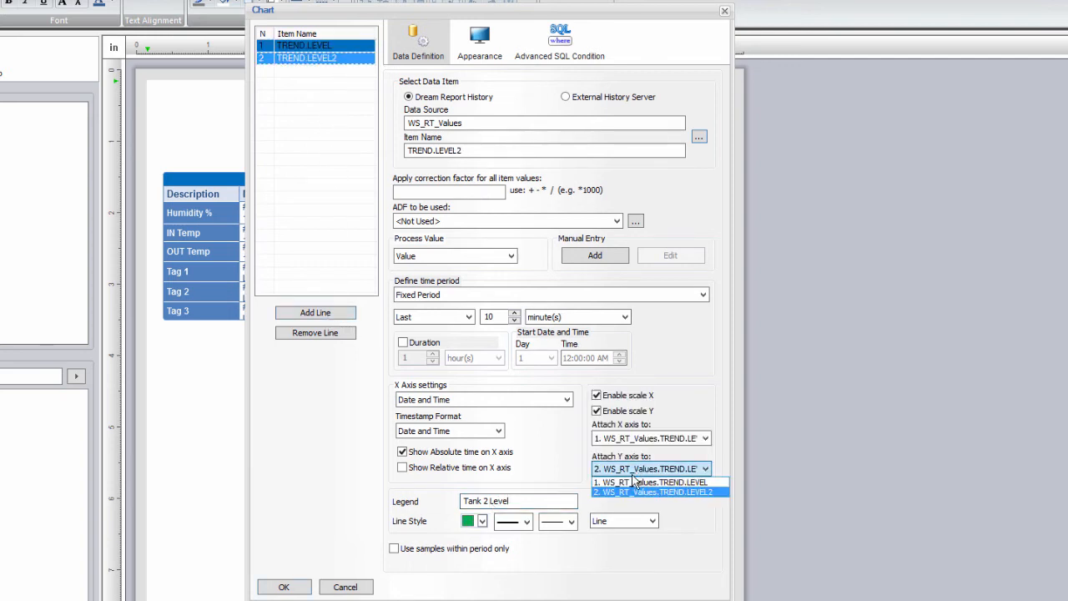
{"action": "left_click", "coordinate": [638, 481]}
{"action": "left_click", "coordinate": [614, 412]}
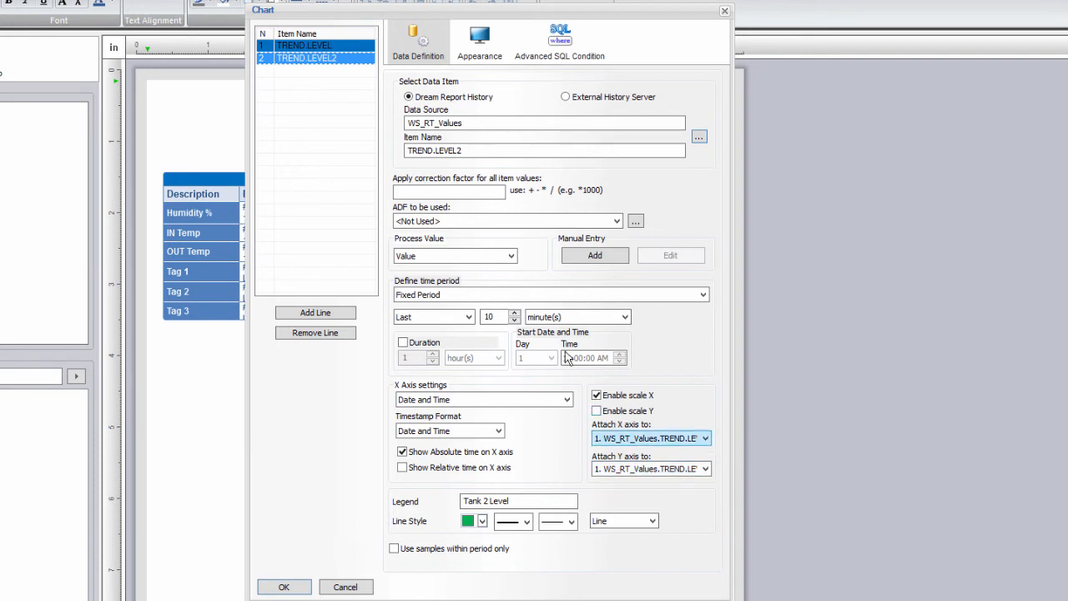
{"action": "left_click", "coordinate": [481, 53]}
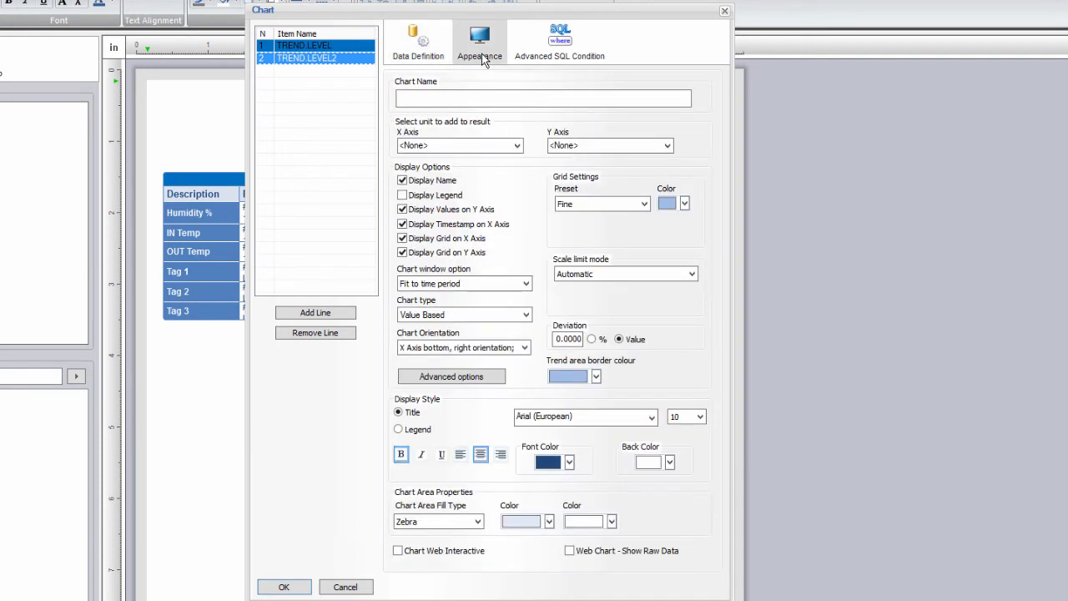
Step: Name the chart Tank Levels and set the first line's Y-axis unit to gal
{"action": "left_click", "coordinate": [442, 97]}
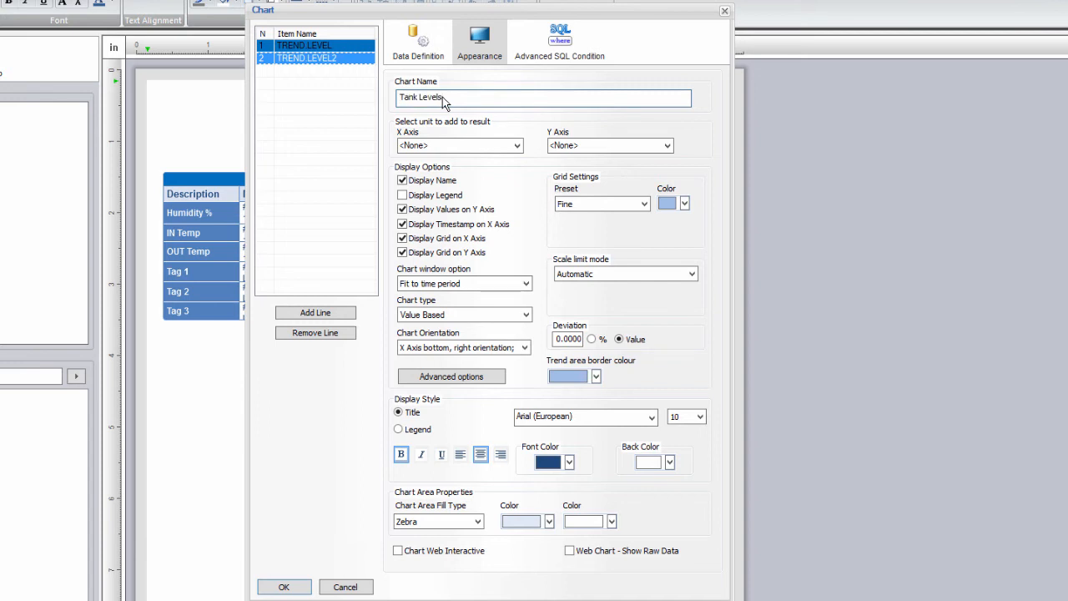
{"action": "left_click", "coordinate": [328, 47]}
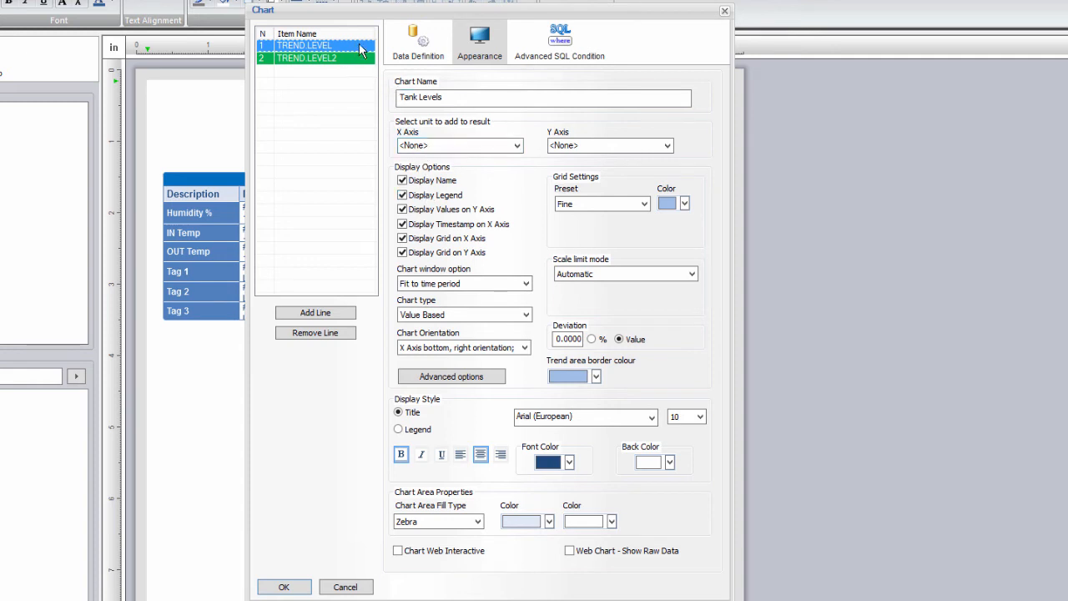
{"action": "left_click", "coordinate": [576, 147]}
{"action": "type", "text": "gal"}
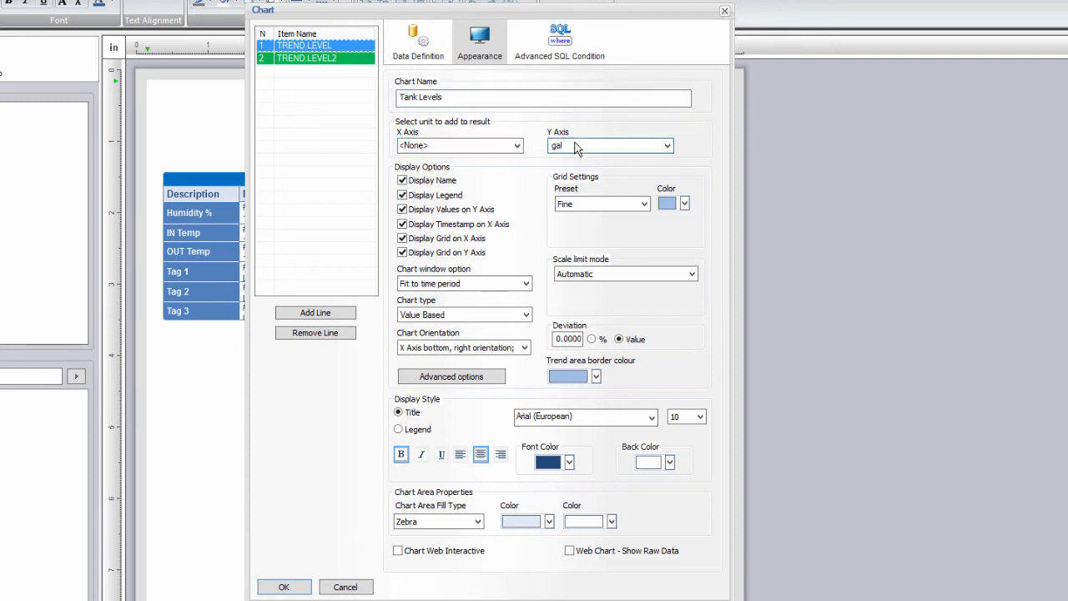
Step: Give both lines Value Based Smoothing and set the scale limit mode to Automatic zero-based
{"action": "left_click", "coordinate": [477, 317]}
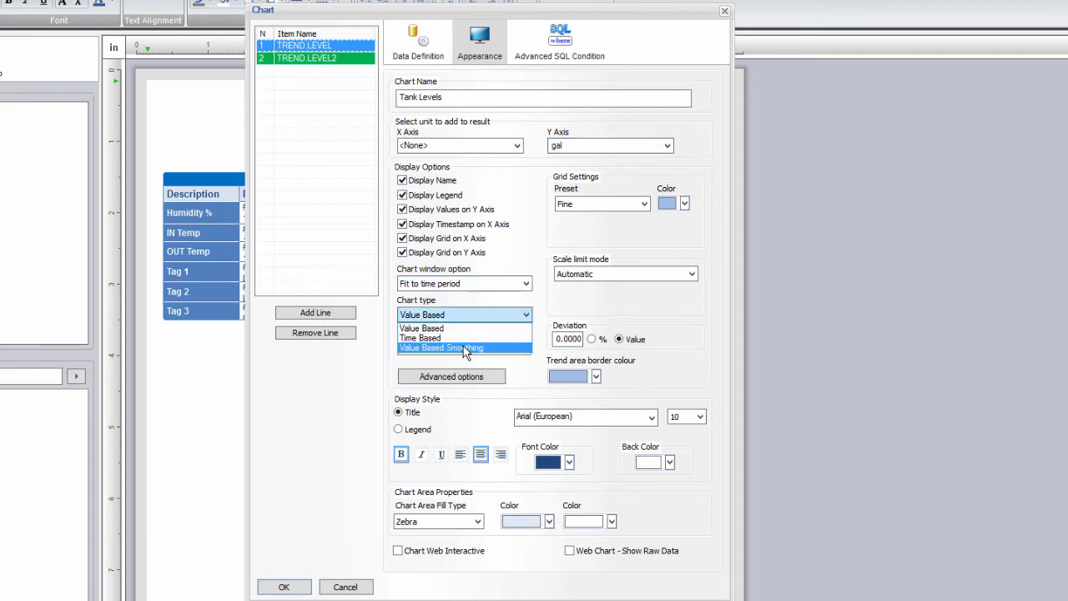
{"action": "left_click", "coordinate": [463, 346]}
{"action": "left_click", "coordinate": [334, 62]}
{"action": "left_click", "coordinate": [467, 314]}
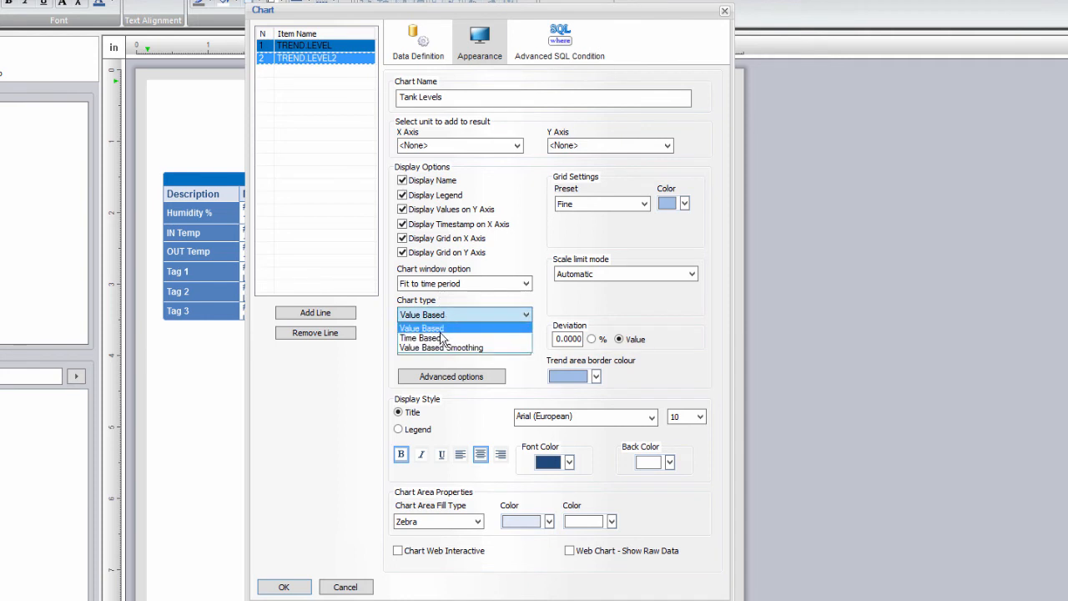
{"action": "left_click", "coordinate": [453, 345]}
{"action": "left_click", "coordinate": [349, 46]}
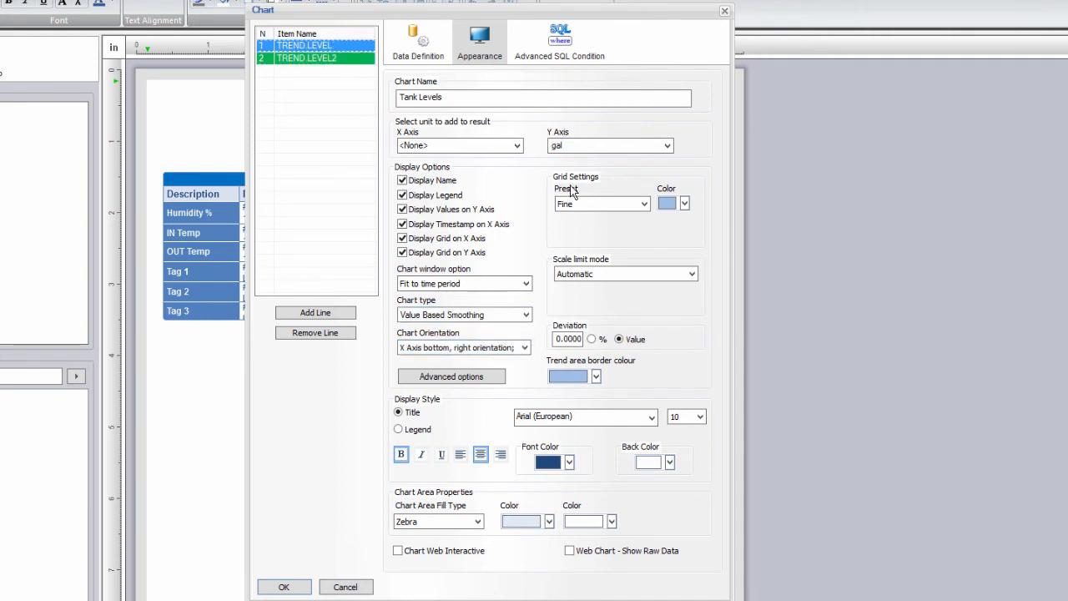
{"action": "left_click", "coordinate": [616, 272]}
{"action": "left_click", "coordinate": [620, 298]}
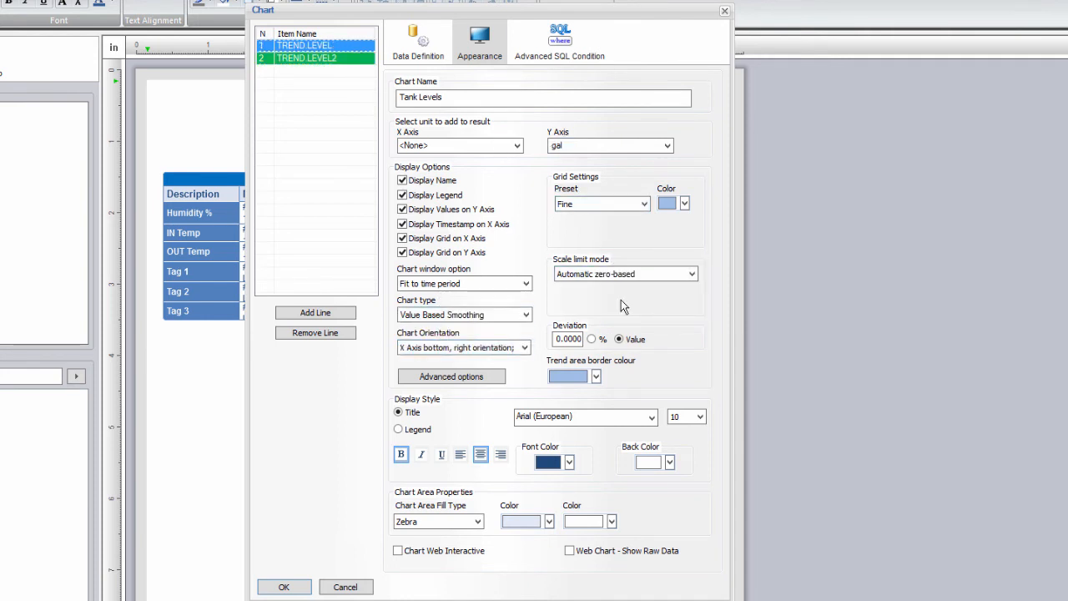
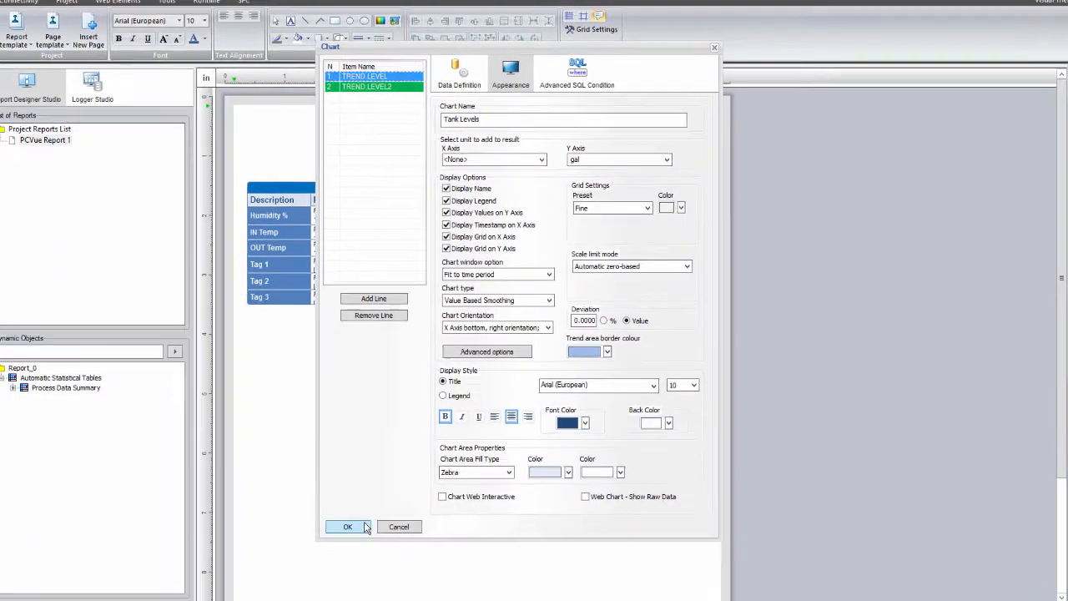
Step: Confirm the Tank Levels chart so it sits below the Process Data Summary table
{"action": "left_click", "coordinate": [364, 526]}
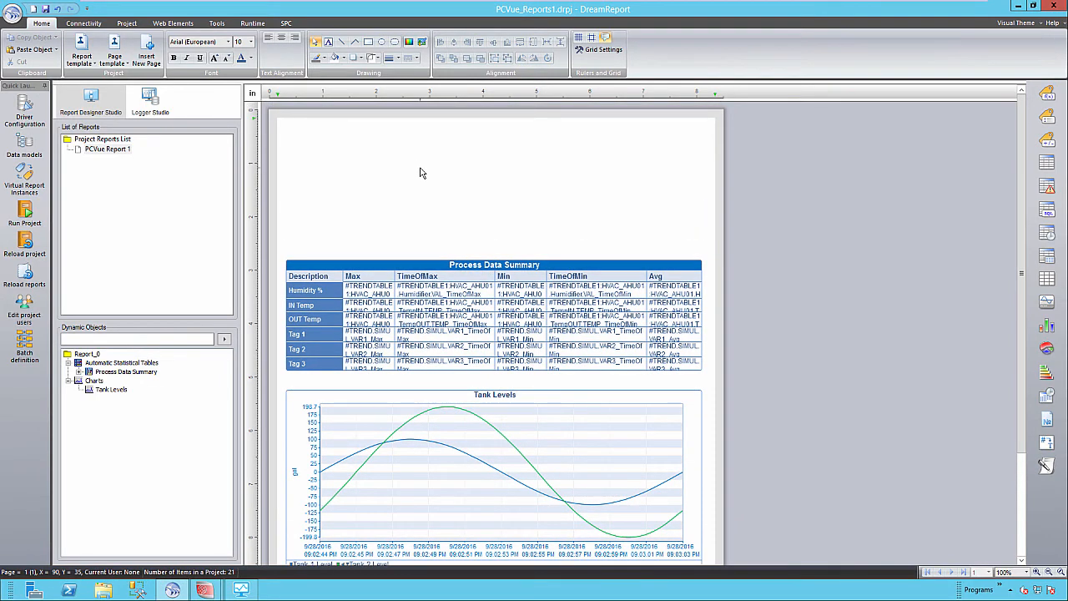
Step: Draw a single data value showing the Current Value of HVAC_AHU01.TempIN.TEMP
{"action": "left_click", "coordinate": [1047, 94]}
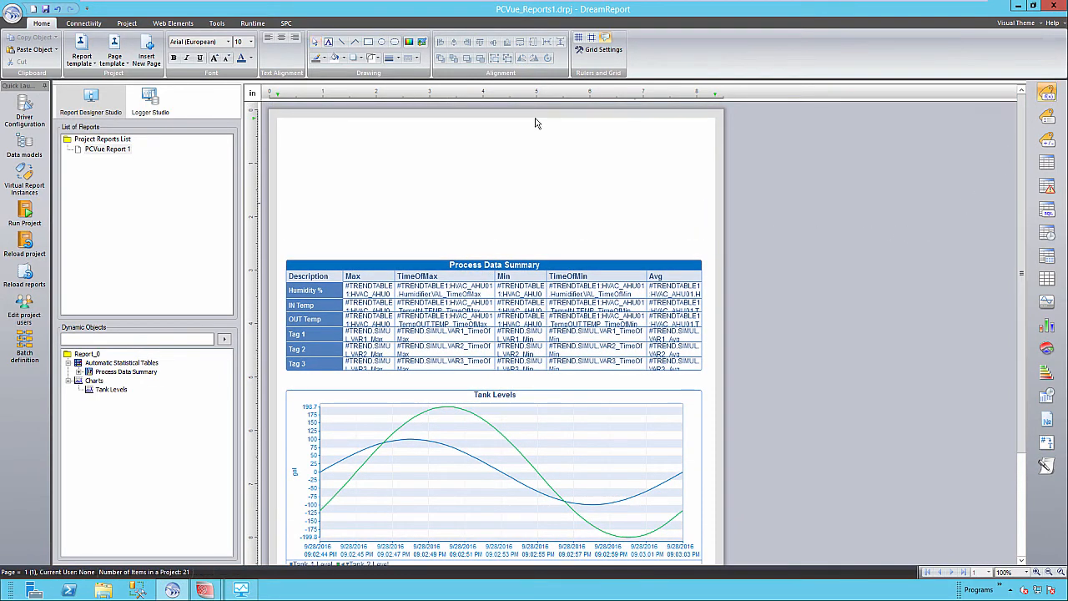
{"action": "left_click_drag", "start_coordinate": [294, 133], "coordinate": [381, 169]}
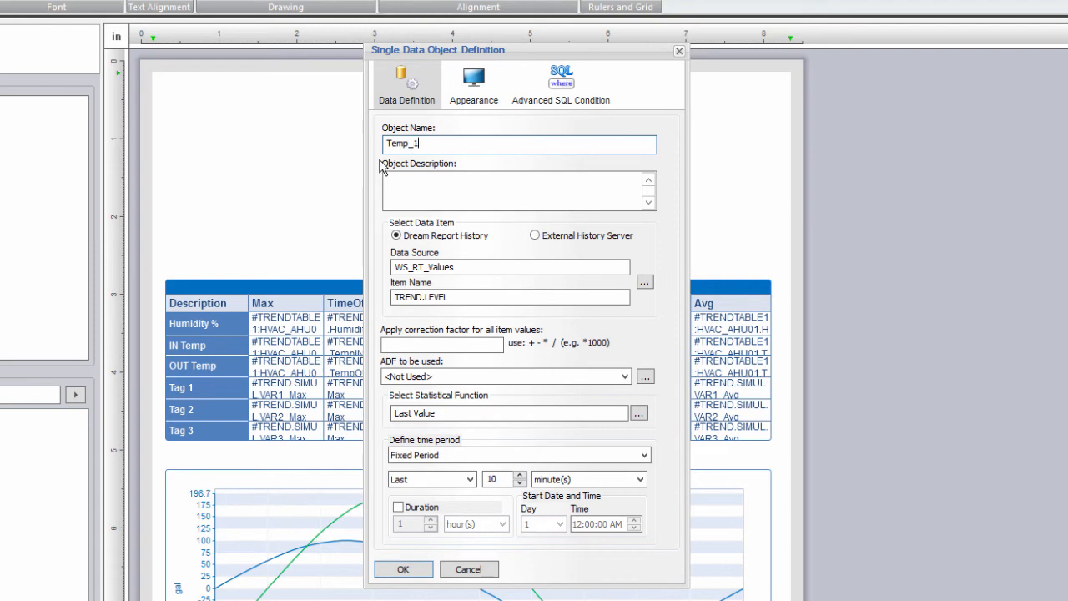
{"action": "left_click", "coordinate": [639, 413]}
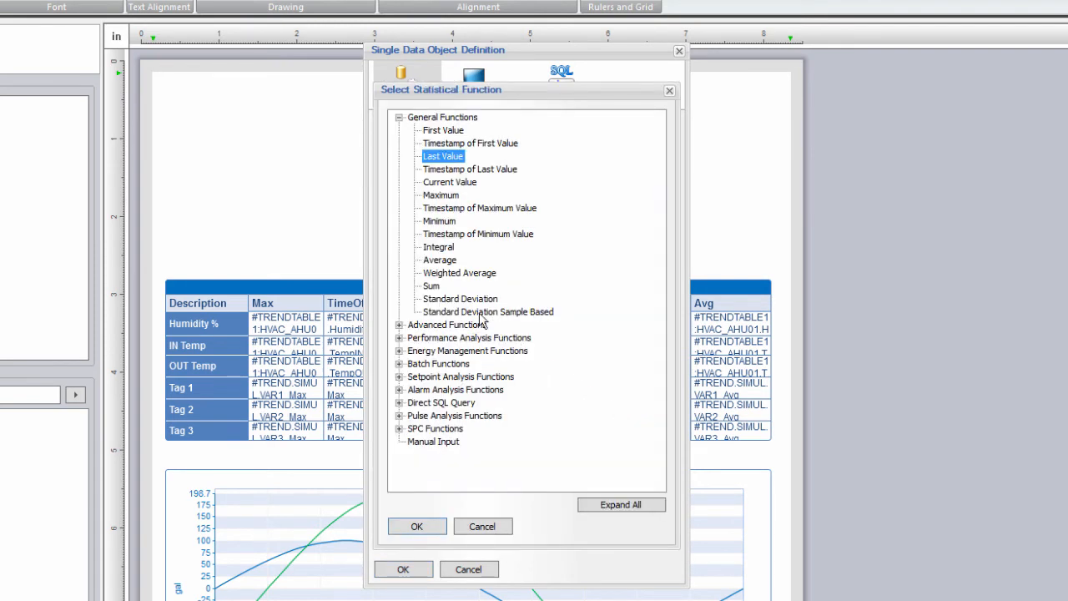
{"action": "double_click", "coordinate": [442, 182]}
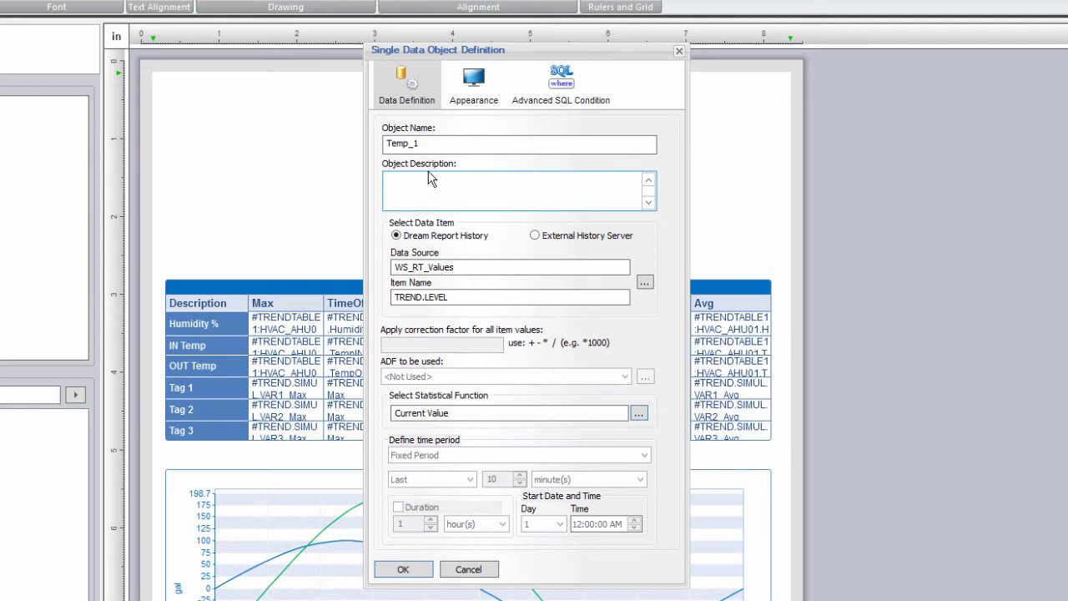
{"action": "left_click", "coordinate": [644, 282]}
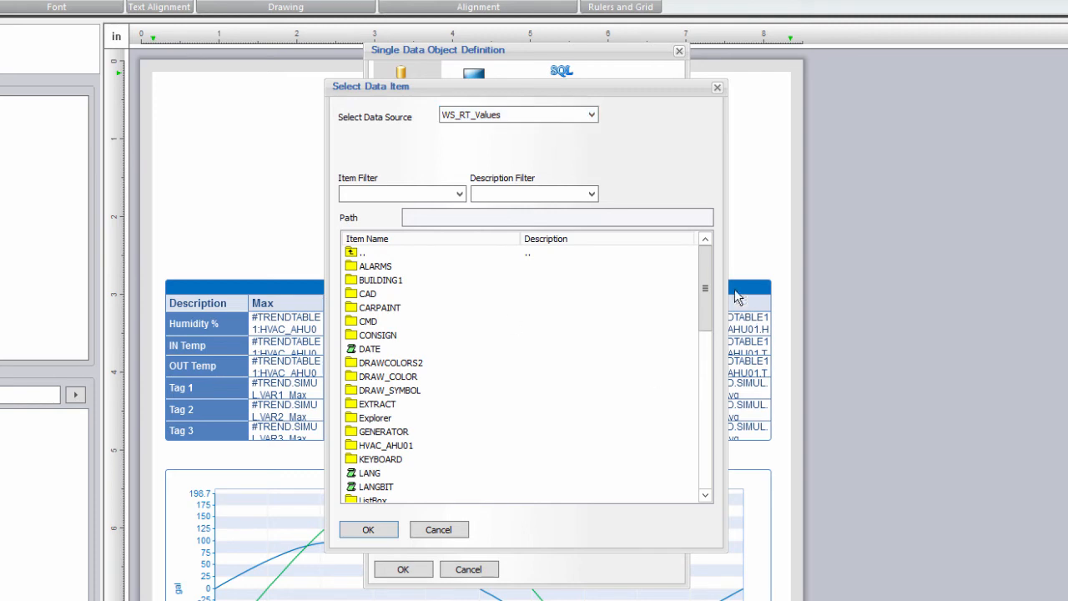
{"action": "left_click", "coordinate": [399, 447]}
{"action": "double_click", "coordinate": [399, 449]}
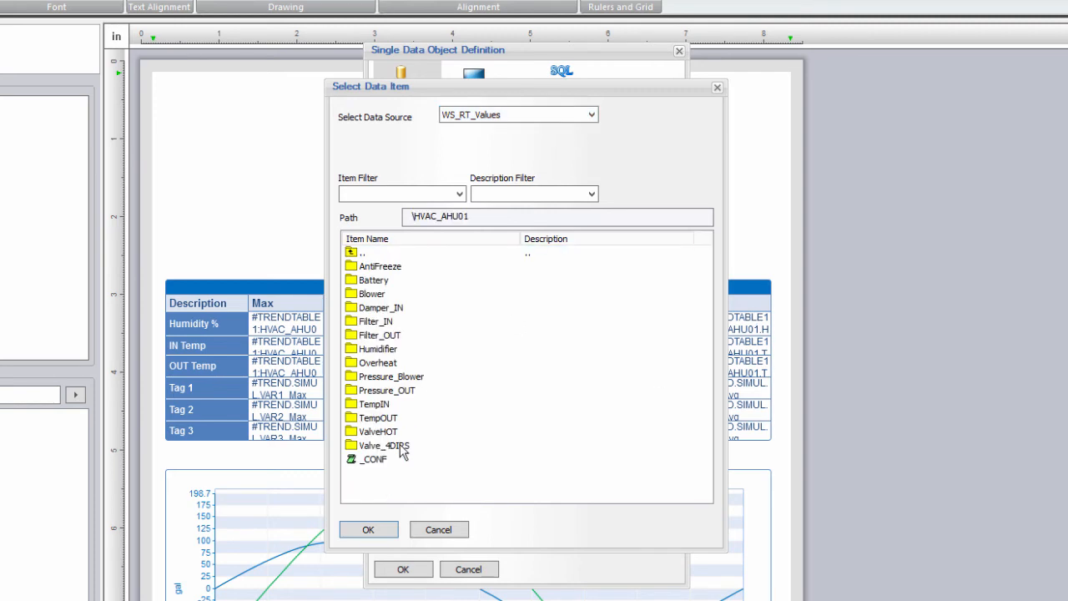
{"action": "double_click", "coordinate": [375, 404]}
{"action": "double_click", "coordinate": [369, 267]}
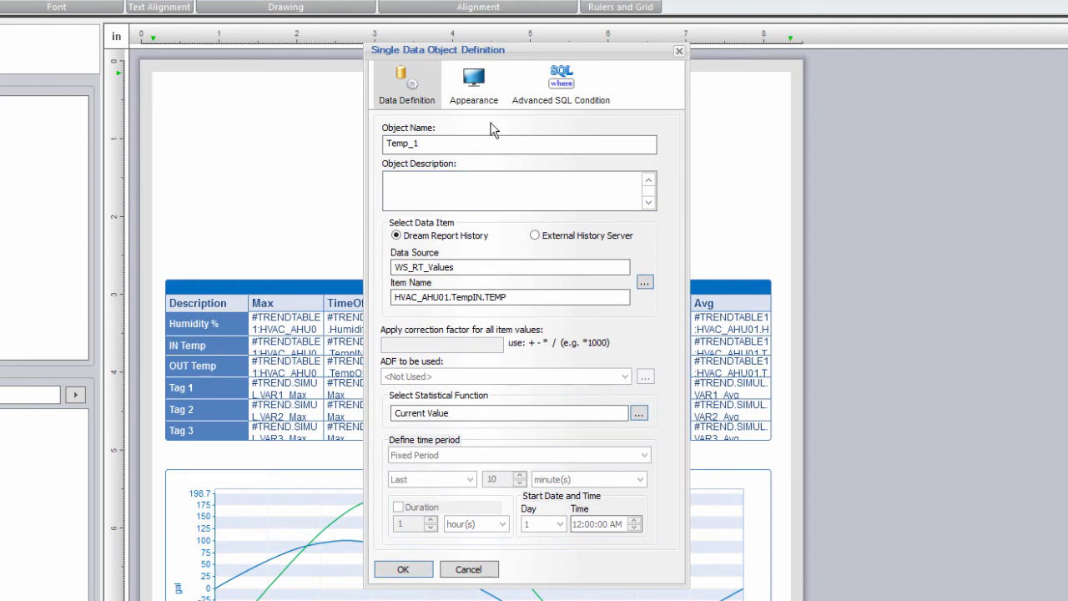
Step: Format Temp_1 with two decimal places in Temperature (C)
{"action": "left_click", "coordinate": [477, 89]}
{"action": "left_click", "coordinate": [501, 237]}
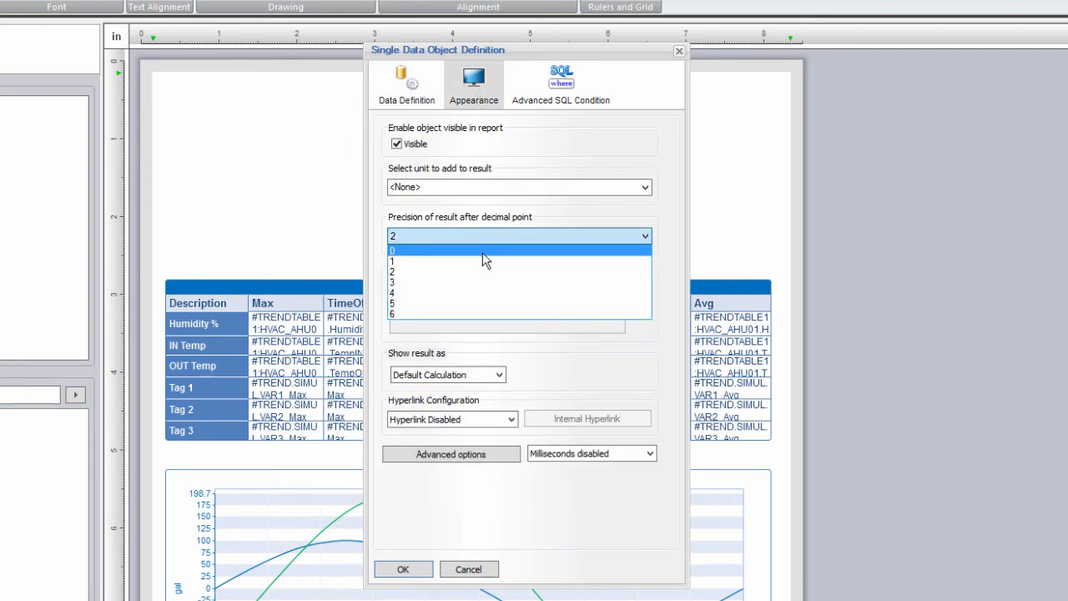
{"action": "left_click", "coordinate": [489, 270]}
{"action": "left_click", "coordinate": [645, 187]}
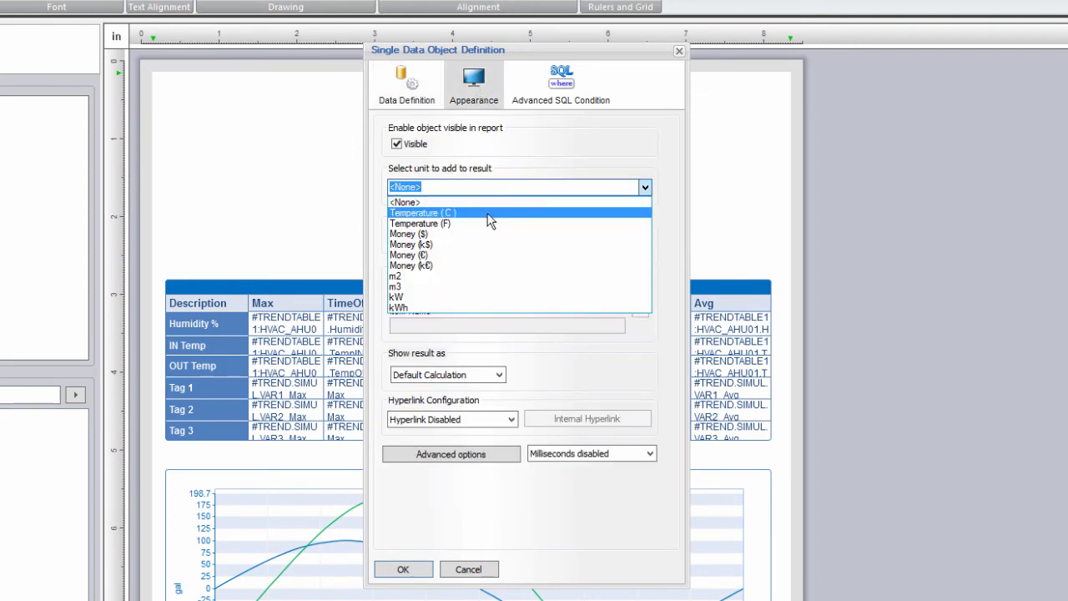
{"action": "left_click", "coordinate": [488, 213]}
{"action": "left_click", "coordinate": [402, 569]}
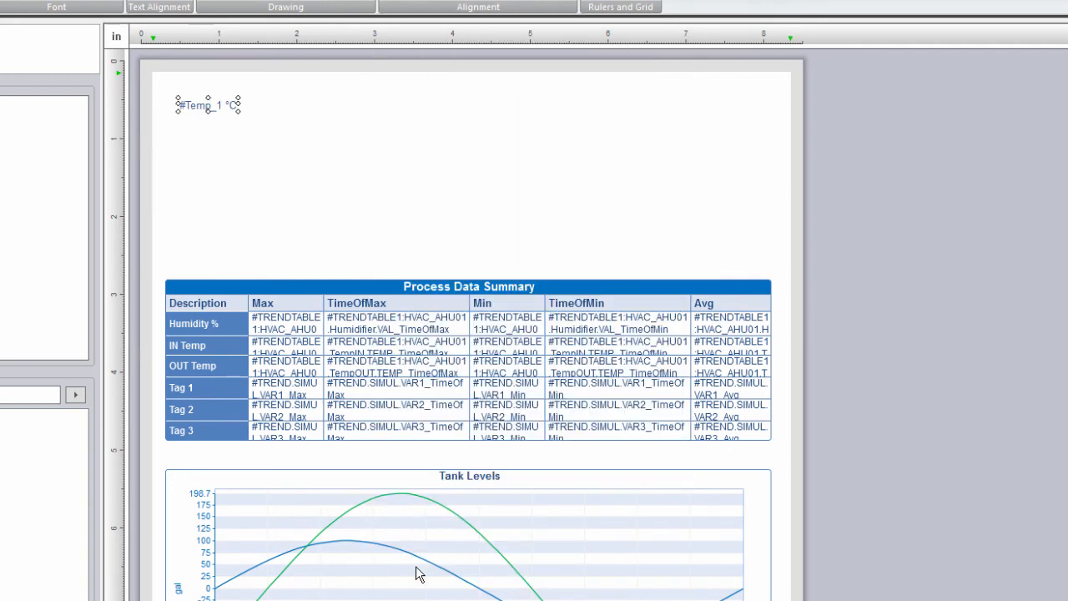
Step: Duplicate Temp_1 below as Temp_2 and point it at HVAC_AHU01.TempOUT.TEMP
{"action": "left_click_drag", "start_coordinate": [210, 109], "coordinate": [207, 137]}
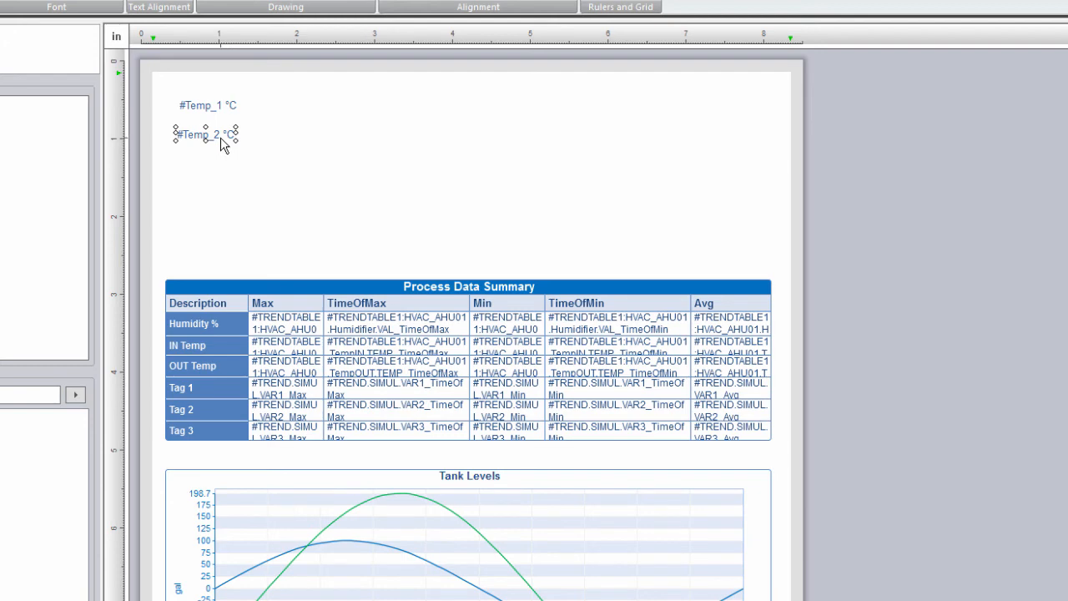
{"action": "double_click", "coordinate": [224, 144]}
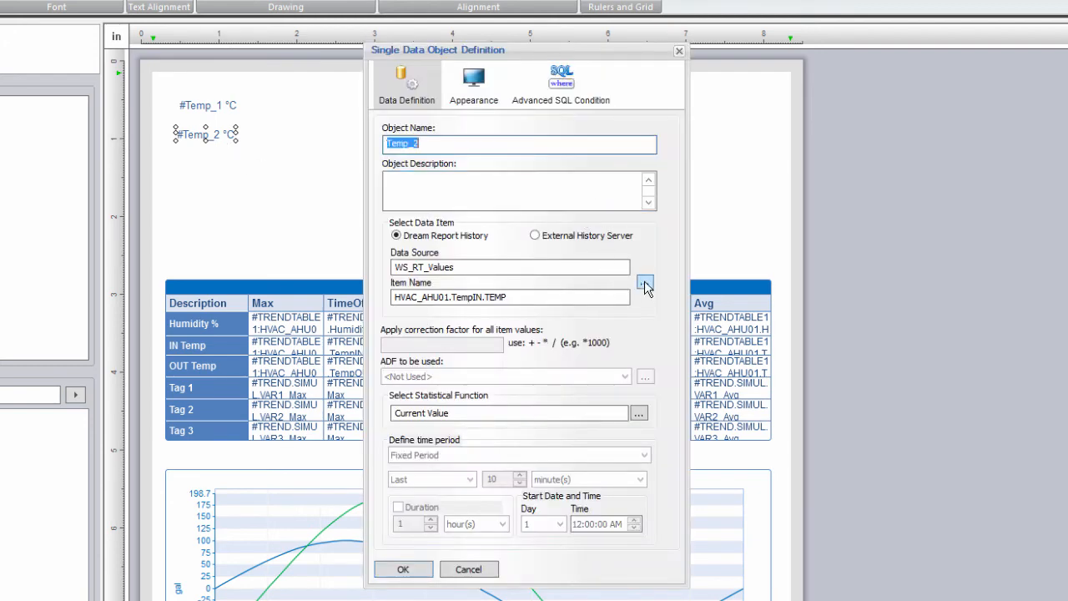
{"action": "left_click", "coordinate": [645, 284]}
{"action": "double_click", "coordinate": [405, 423]}
{"action": "double_click", "coordinate": [382, 269]}
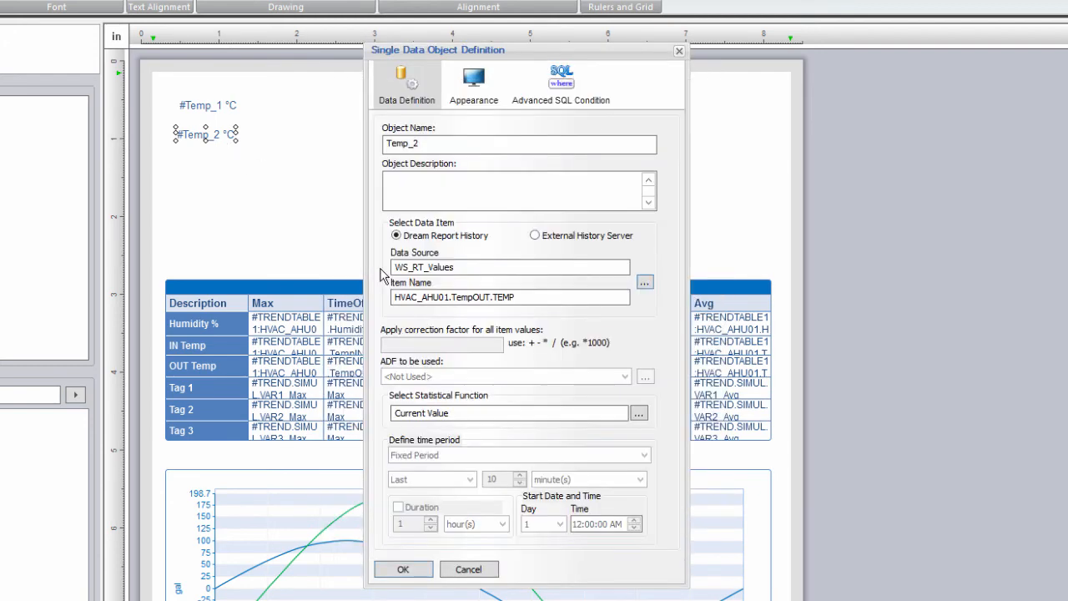
{"action": "left_click", "coordinate": [402, 569]}
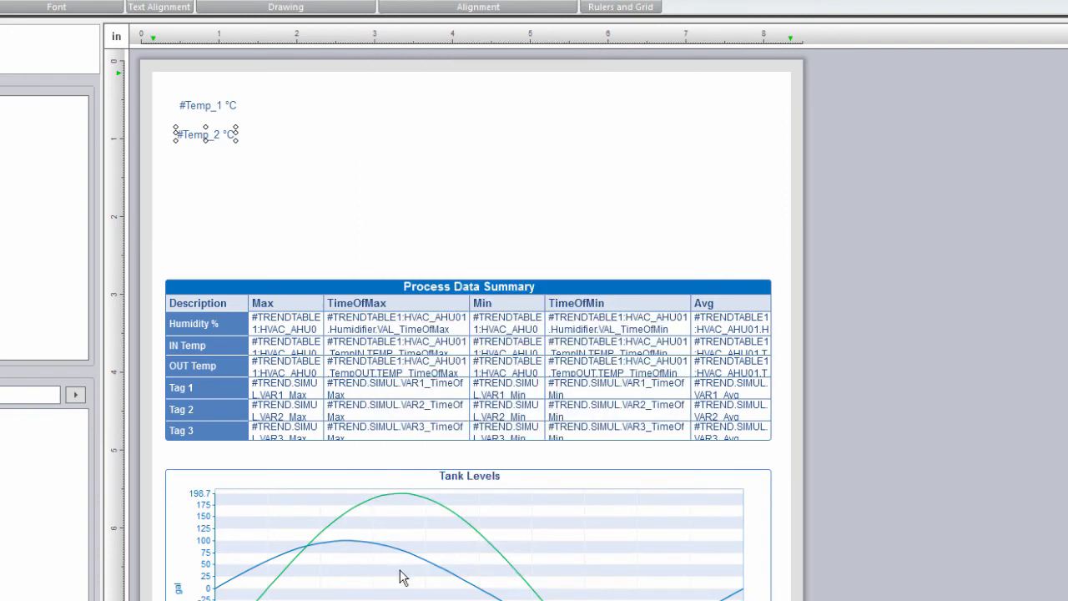
Step: Draw a value reading TRENDTABLE1 Humidifier.VAL from the HDS_Values external history server
{"action": "left_click_drag", "start_coordinate": [175, 161], "coordinate": [242, 189]}
{"action": "type", "text": "Hum_1"}
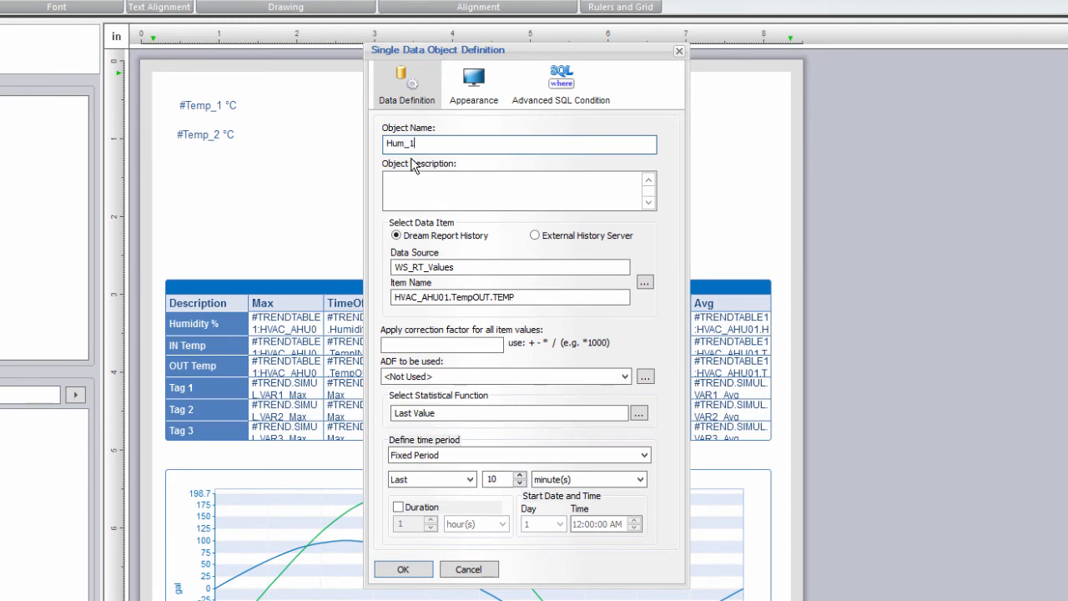
{"action": "left_click", "coordinate": [555, 237]}
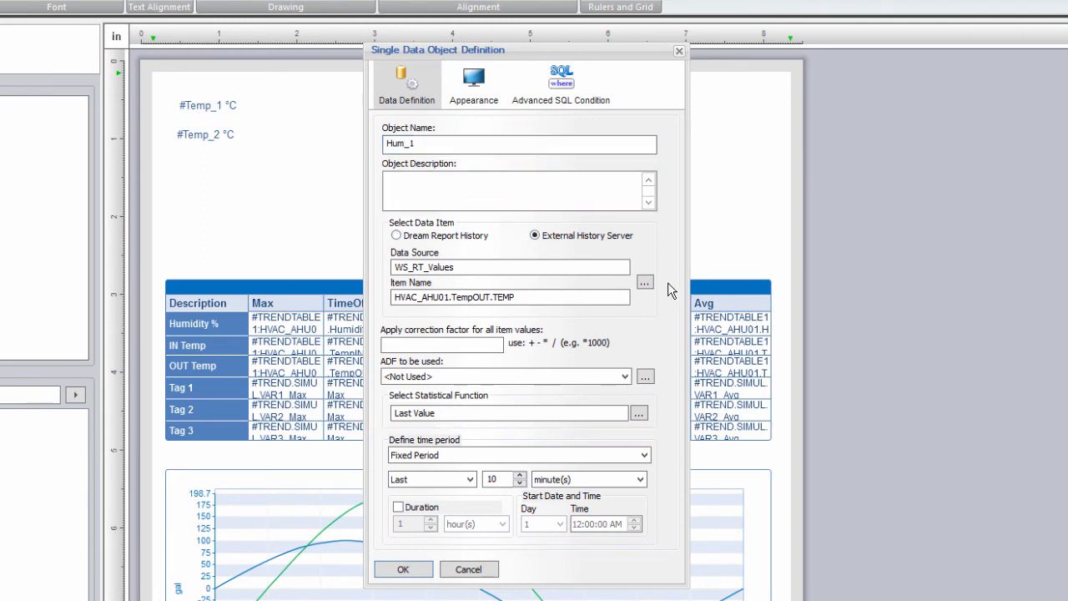
{"action": "left_click", "coordinate": [644, 284]}
{"action": "left_click", "coordinate": [591, 116]}
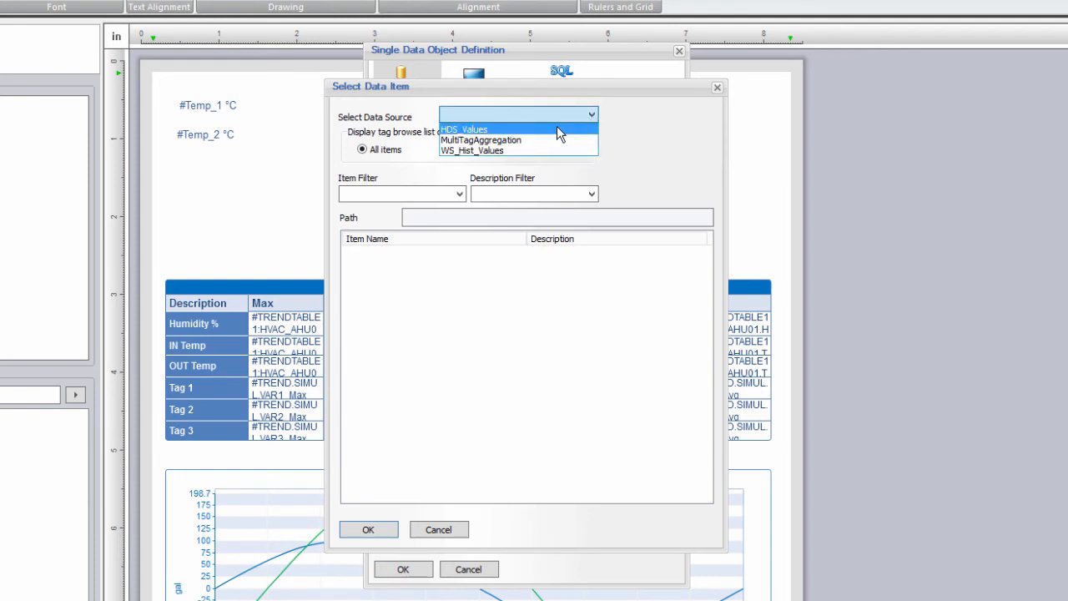
{"action": "left_click", "coordinate": [556, 129]}
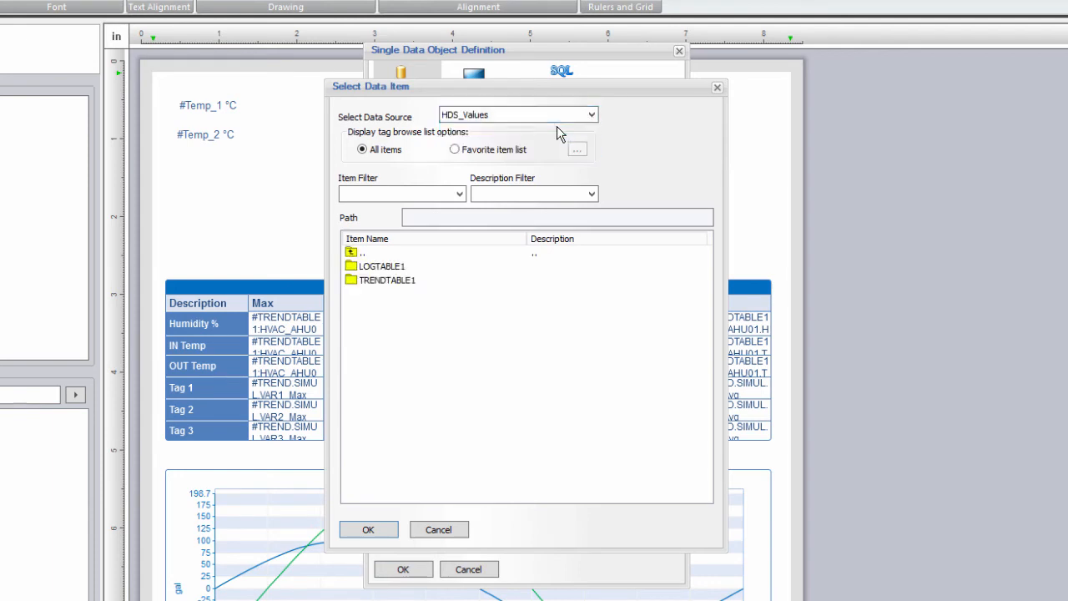
{"action": "double_click", "coordinate": [385, 282]}
{"action": "double_click", "coordinate": [528, 240]}
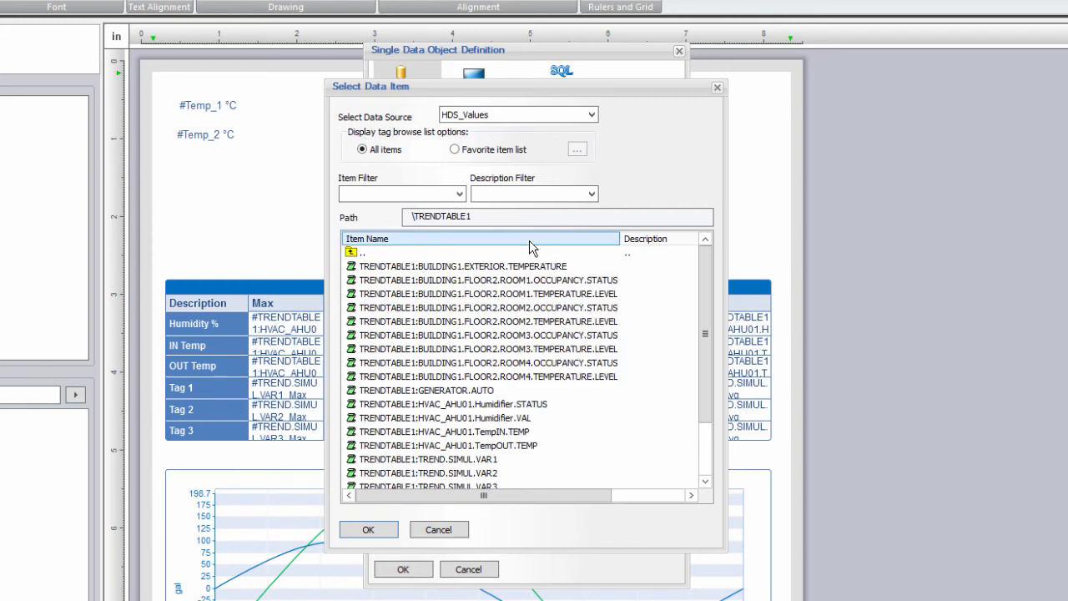
{"action": "double_click", "coordinate": [522, 417]}
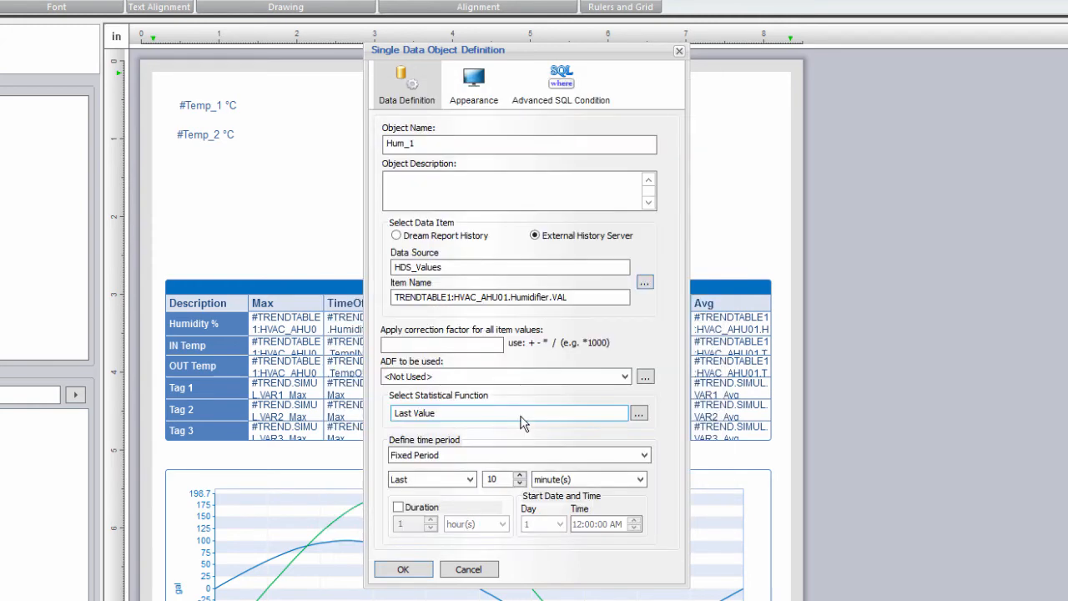
Step: Compute the humidity as the Average over the current 1-day period
{"action": "left_click", "coordinate": [638, 413]}
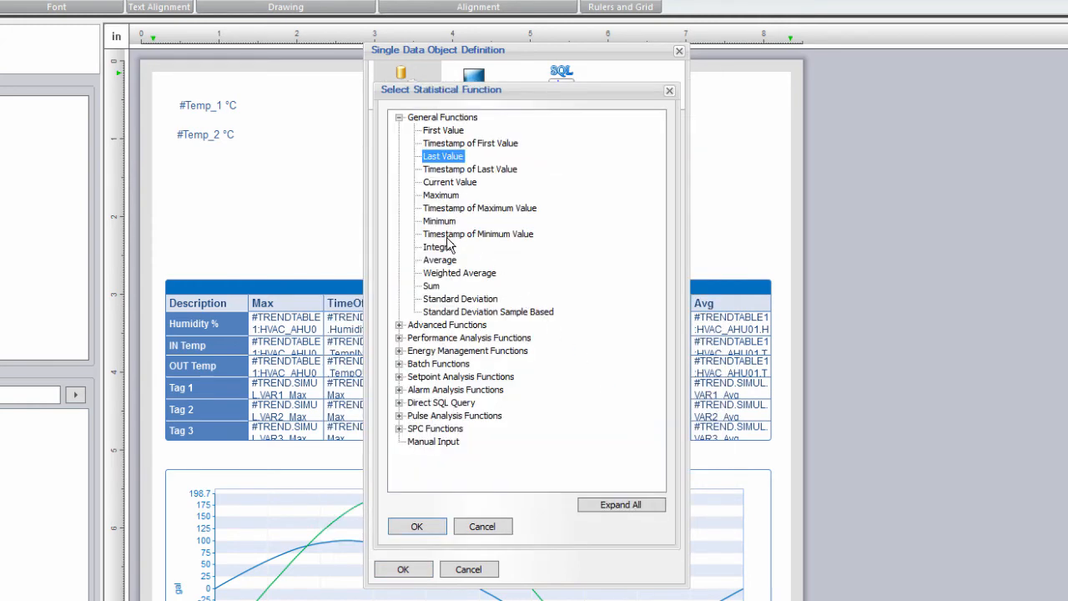
{"action": "double_click", "coordinate": [439, 259]}
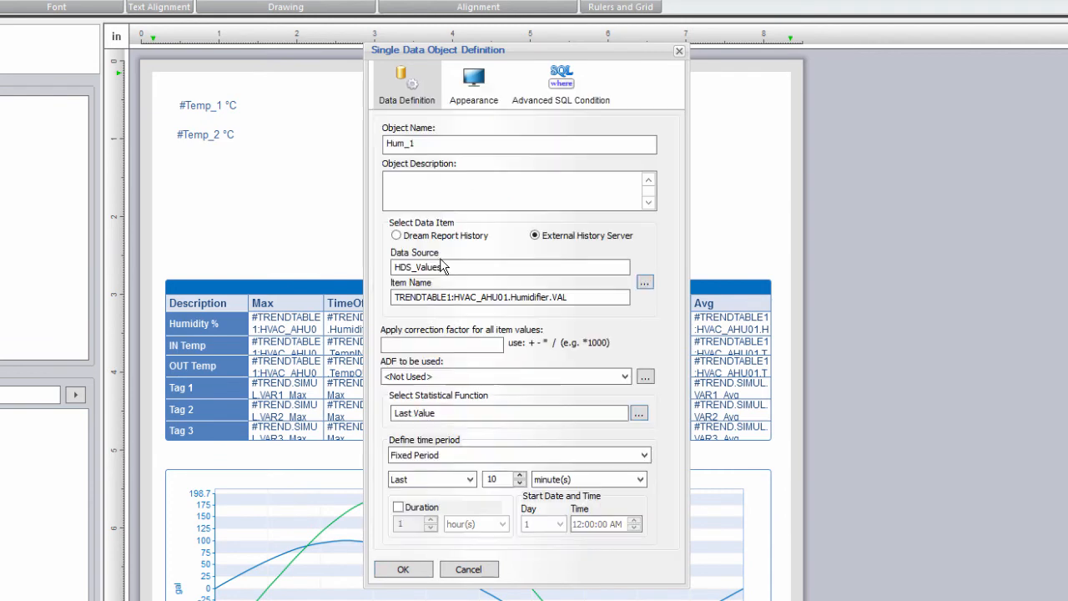
{"action": "left_click", "coordinate": [480, 454]}
{"action": "left_click", "coordinate": [467, 479]}
{"action": "left_click", "coordinate": [467, 478]}
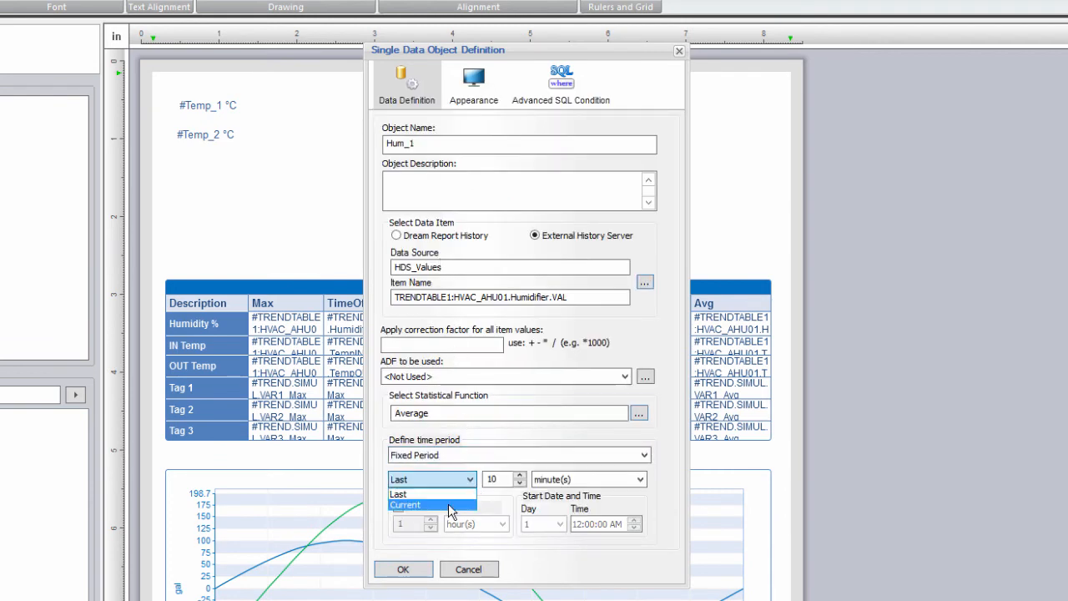
{"action": "left_click", "coordinate": [451, 504]}
{"action": "double_click", "coordinate": [496, 479]}
{"action": "type", "text": "1"}
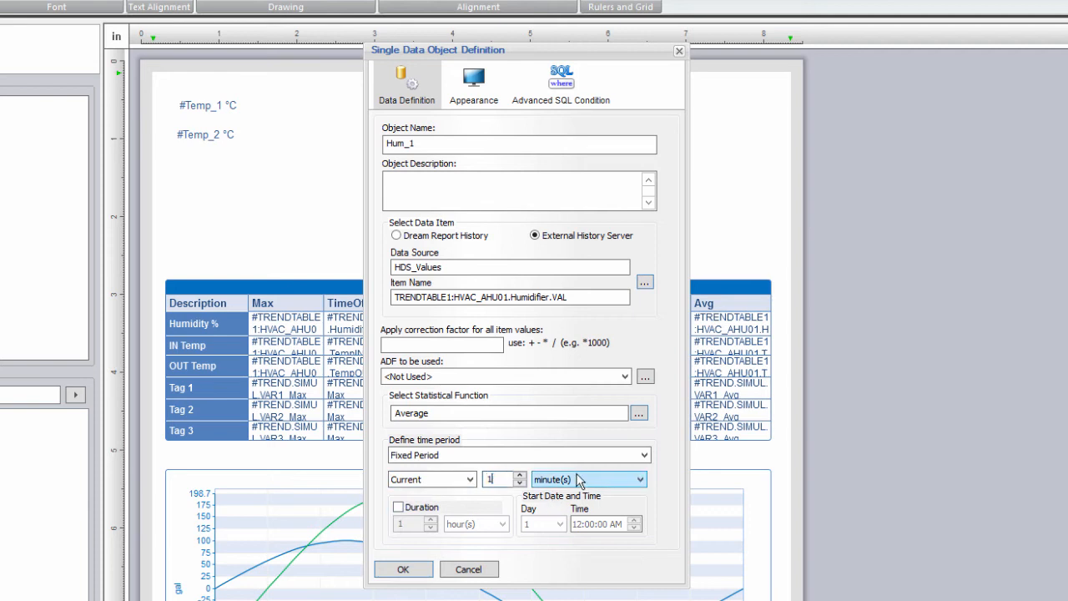
{"action": "left_click", "coordinate": [580, 482]}
{"action": "left_click", "coordinate": [558, 519]}
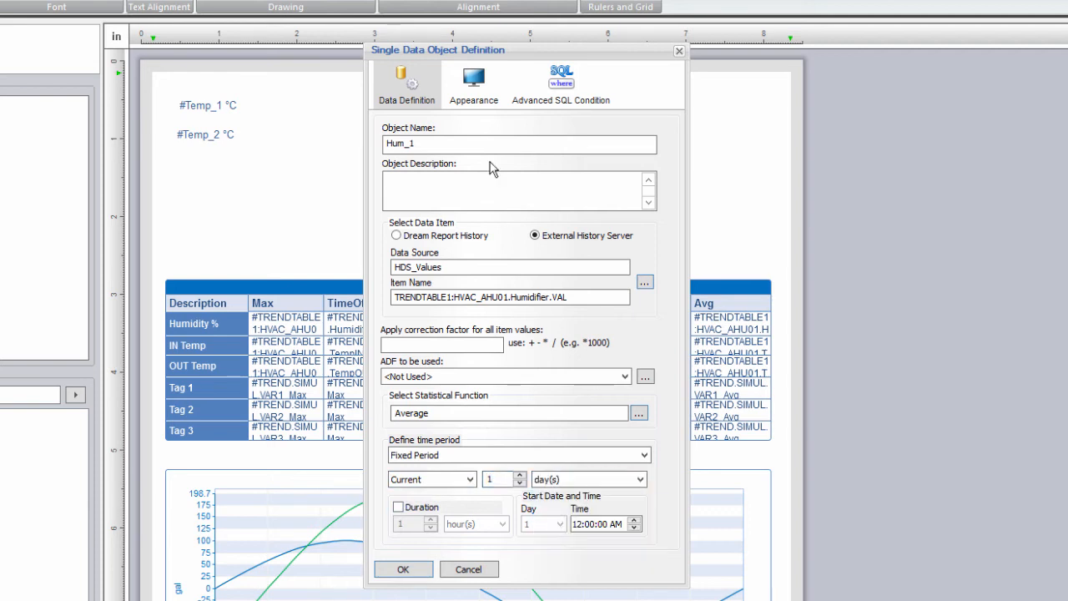
Step: Show the humidity in % with 0 decimals and a Raw Data hyperlink
{"action": "left_click", "coordinate": [480, 96]}
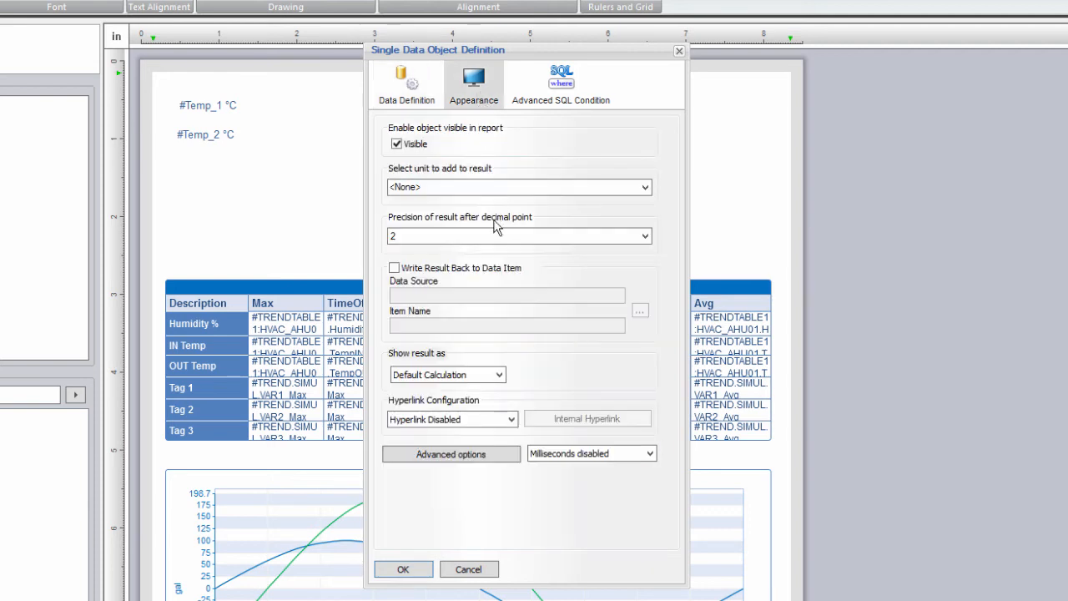
{"action": "left_click", "coordinate": [450, 238]}
{"action": "left_click", "coordinate": [425, 253]}
{"action": "left_click", "coordinate": [436, 187]}
{"action": "type", "text": "%"}
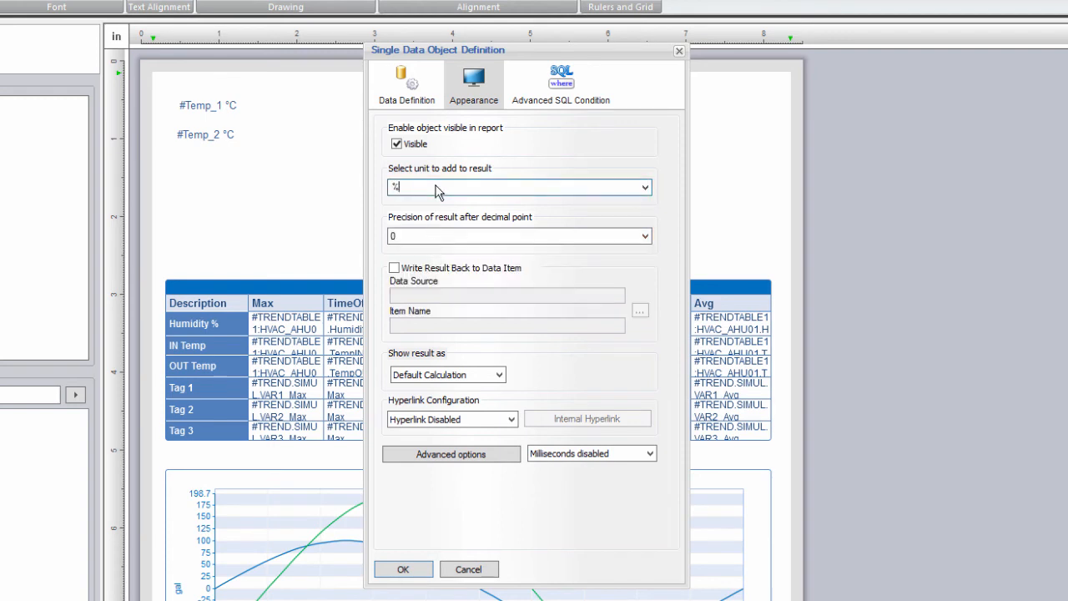
{"action": "left_click", "coordinate": [507, 419]}
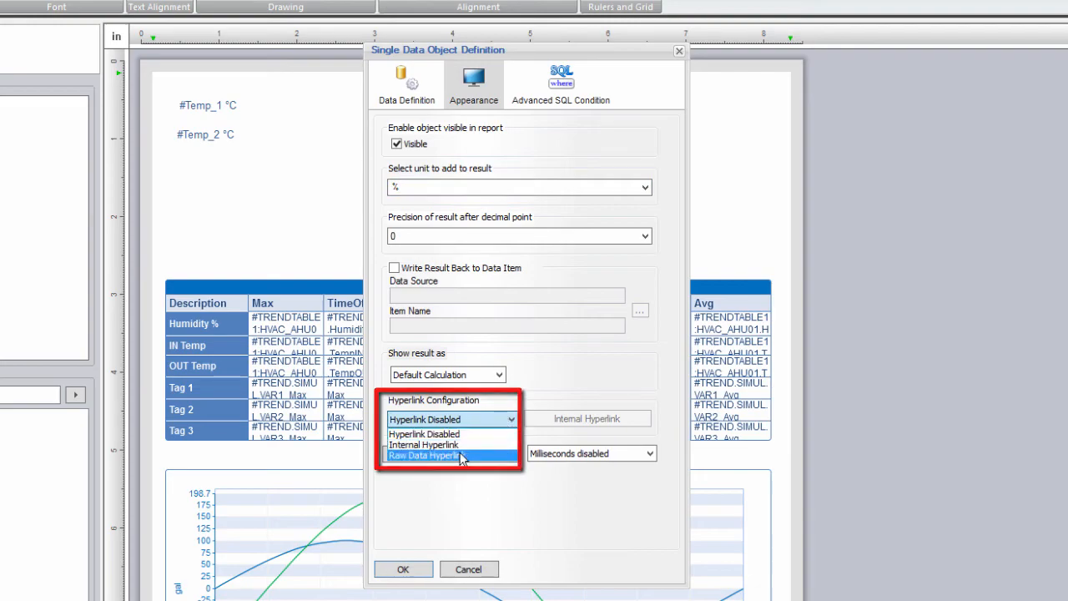
{"action": "left_click", "coordinate": [461, 455]}
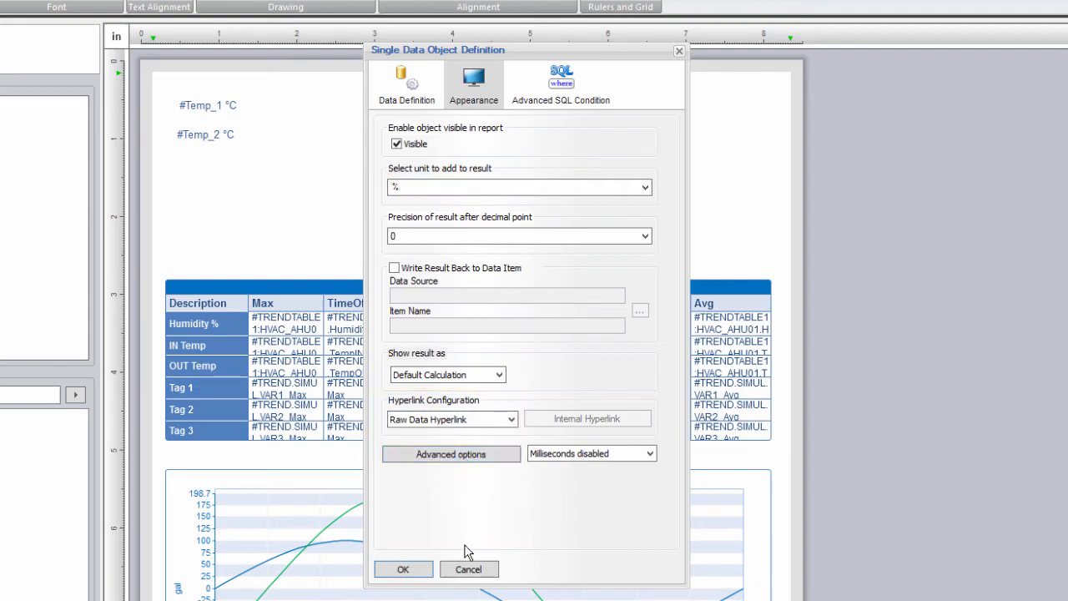
{"action": "left_click", "coordinate": [403, 568]}
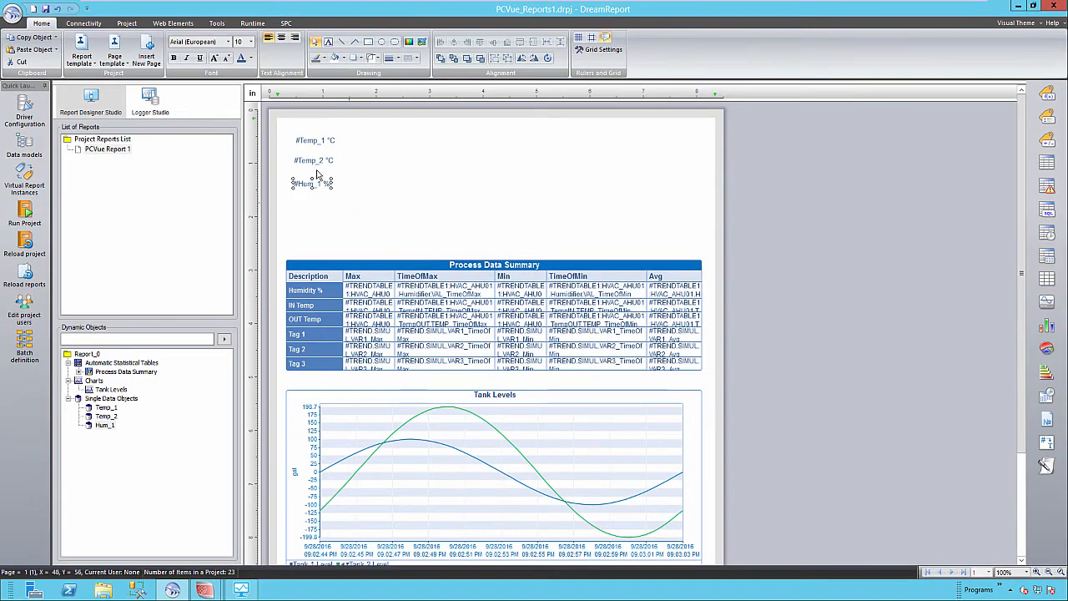
Step: Set the three values to font size 12, label them, and move them to the page centre
{"action": "left_click_drag", "start_coordinate": [344, 206], "coordinate": [279, 128]}
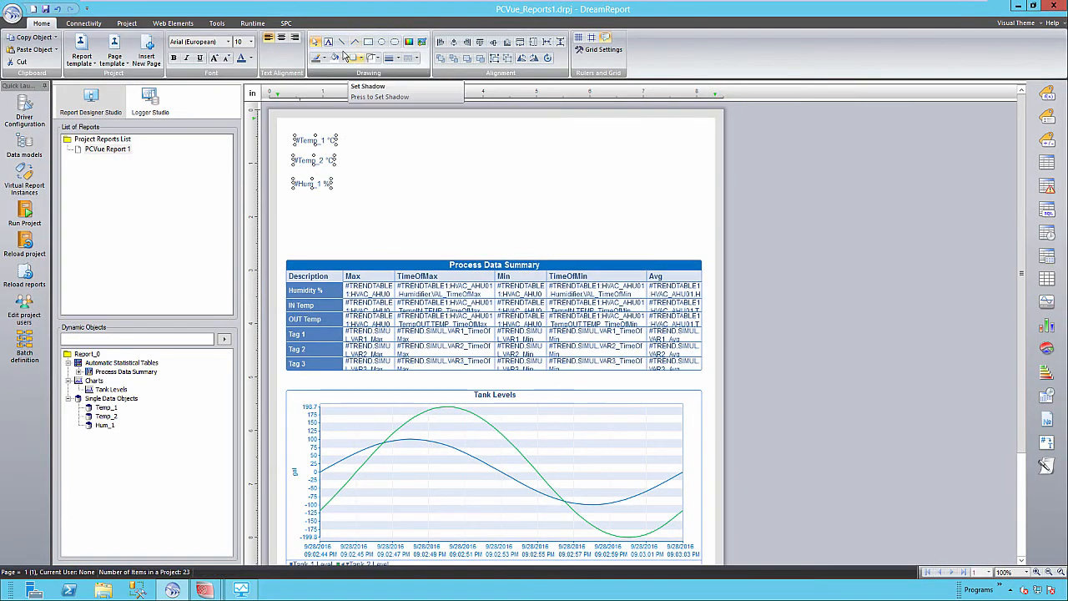
{"action": "left_click", "coordinate": [251, 43]}
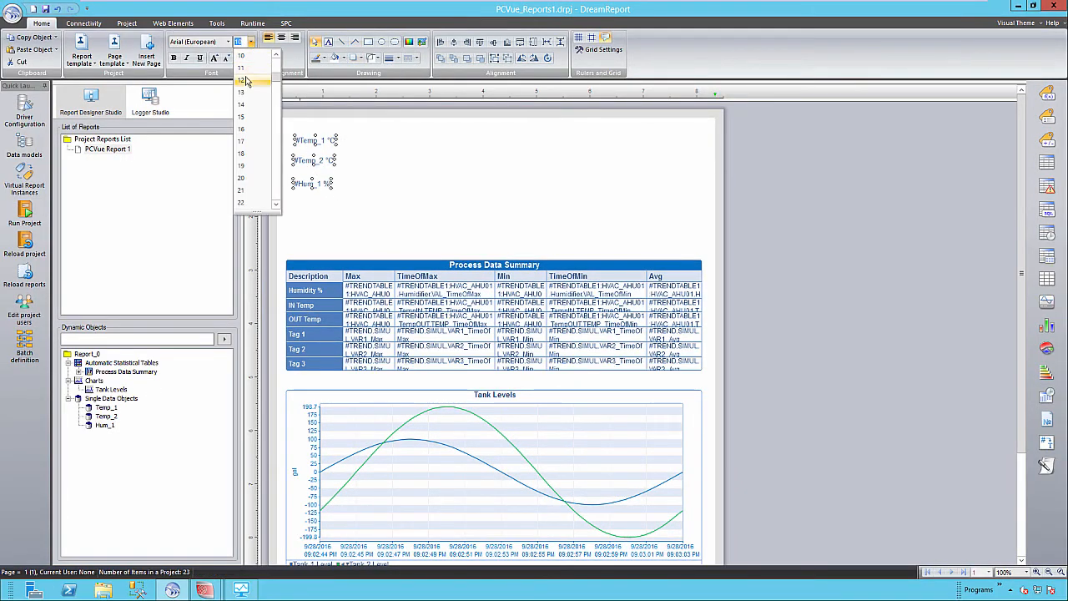
{"action": "left_click", "coordinate": [248, 80]}
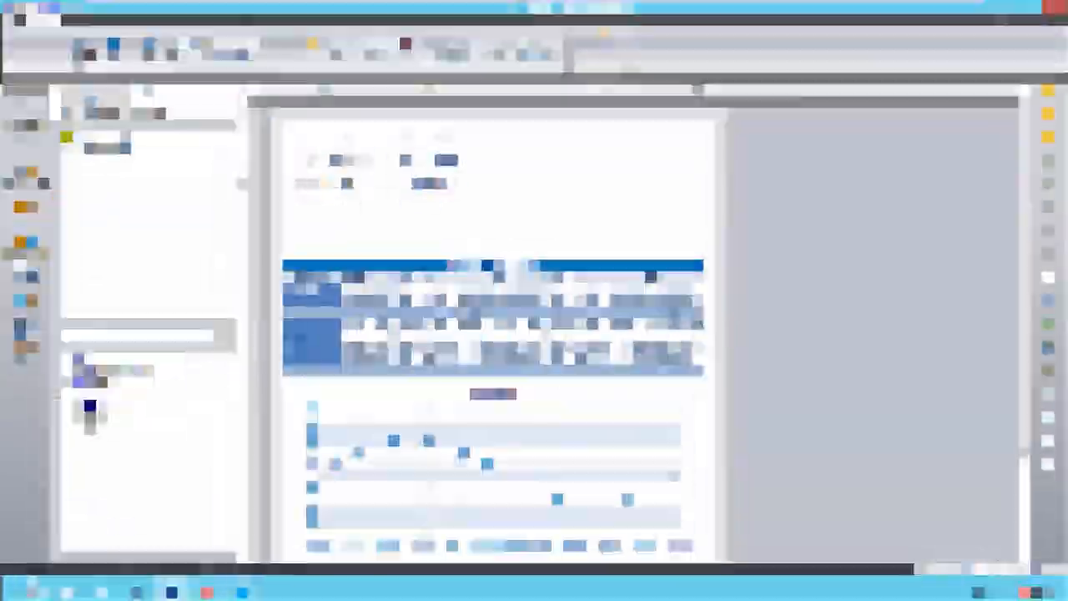
{"action": "type", "text": "Today"}
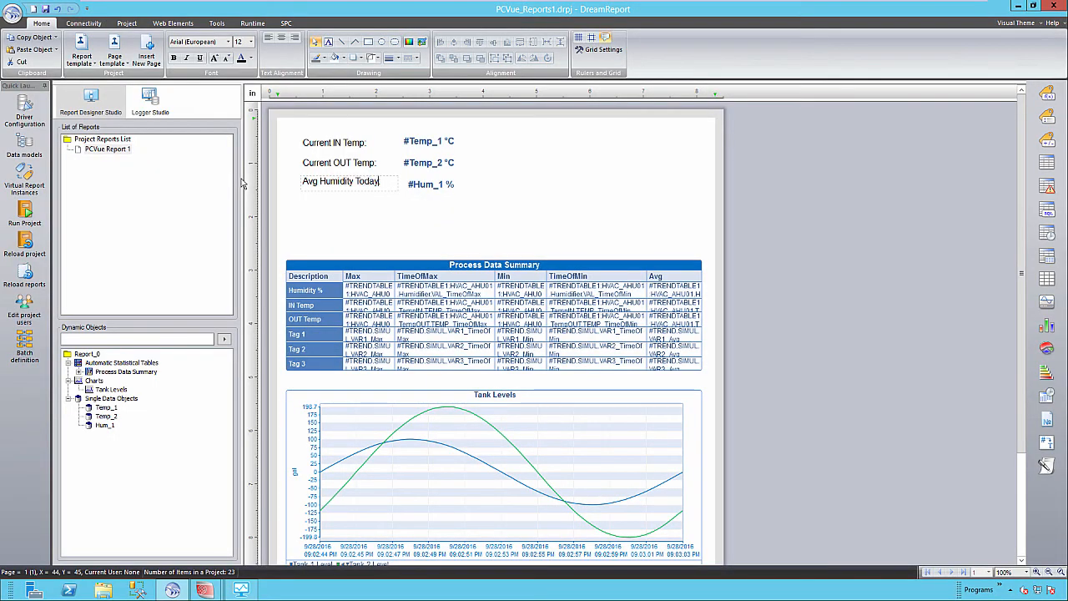
{"action": "type", "text": ":"}
{"action": "left_click_drag", "start_coordinate": [440, 161], "coordinate": [536, 211]}
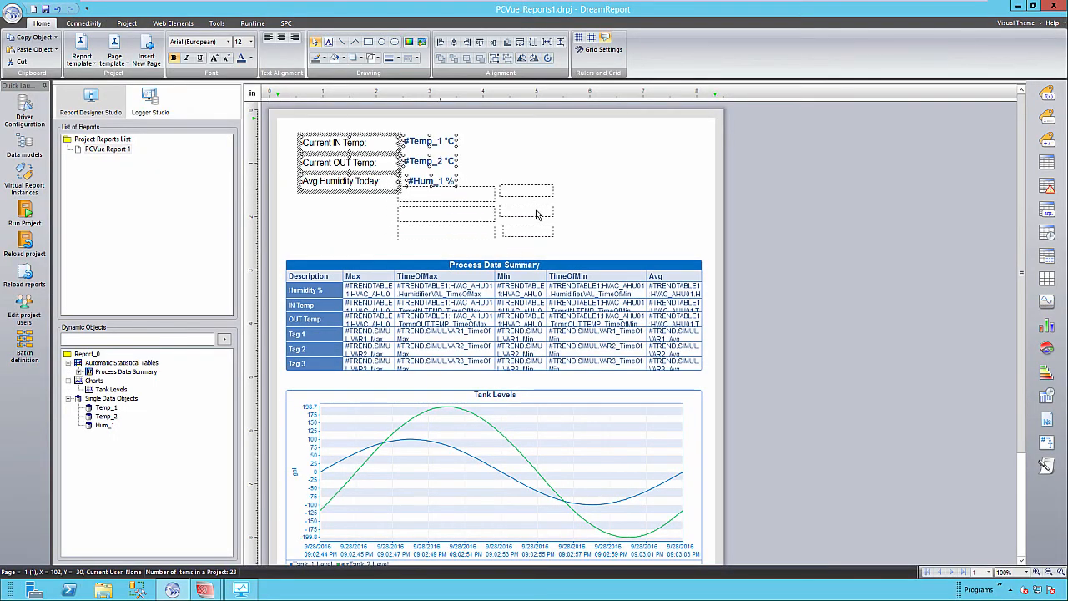
{"action": "left_click", "coordinate": [624, 224]}
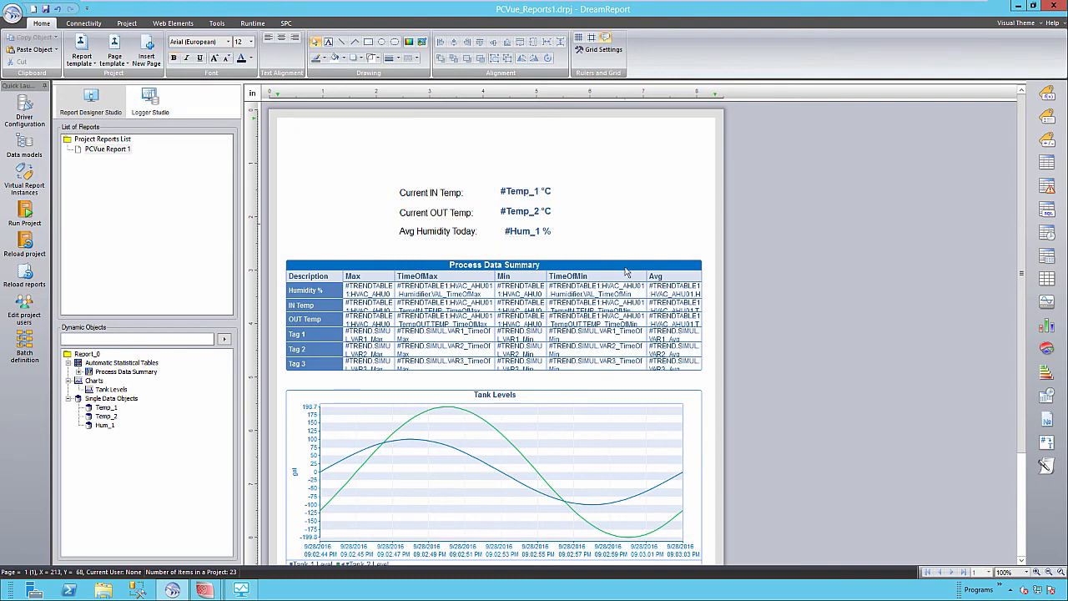
Step: Insert a new second page into the report
{"action": "scroll", "coordinate": [629, 302], "scroll_direction": "down", "scroll_amount": 3}
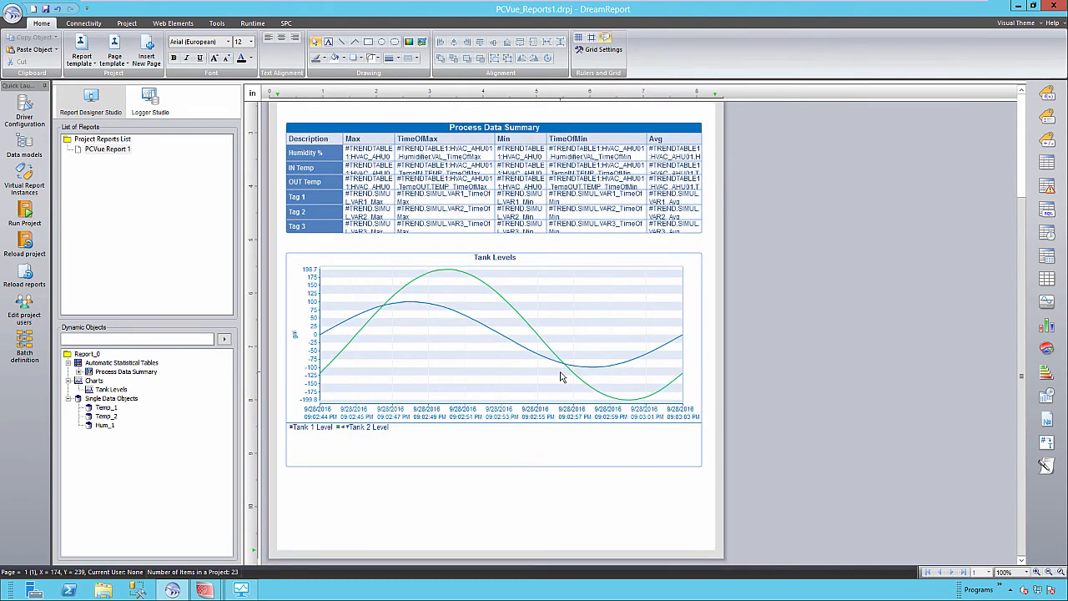
{"action": "right_click", "coordinate": [480, 507]}
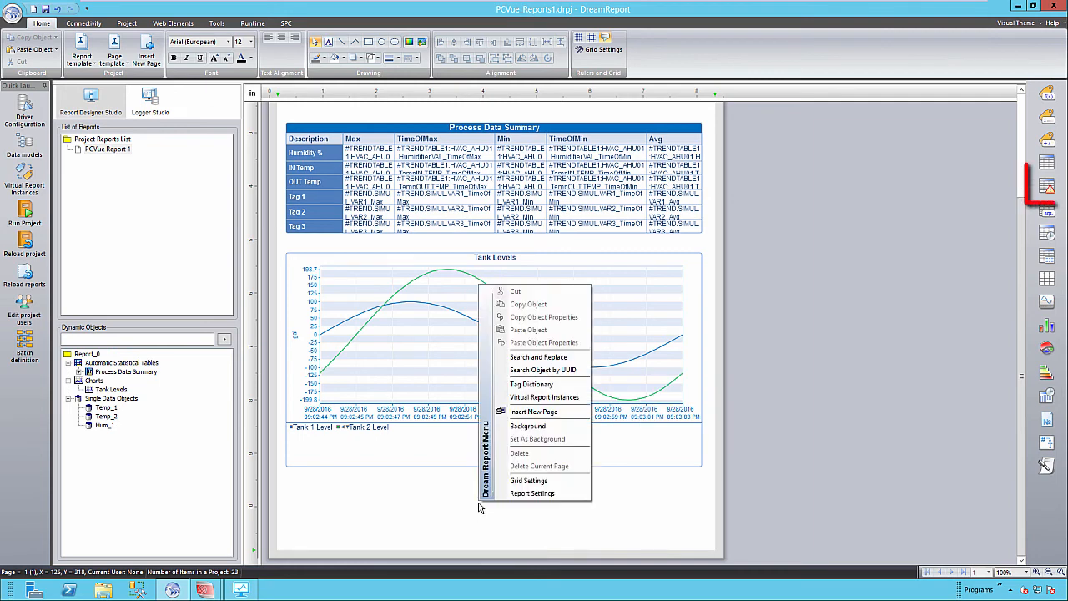
{"action": "left_click", "coordinate": [534, 411]}
Step: Draw an alarm table on page 2 using the HDS_Alarms Hi Priority Electrical Alarms filter
{"action": "left_click_drag", "start_coordinate": [1011, 298], "coordinate": [1009, 463]}
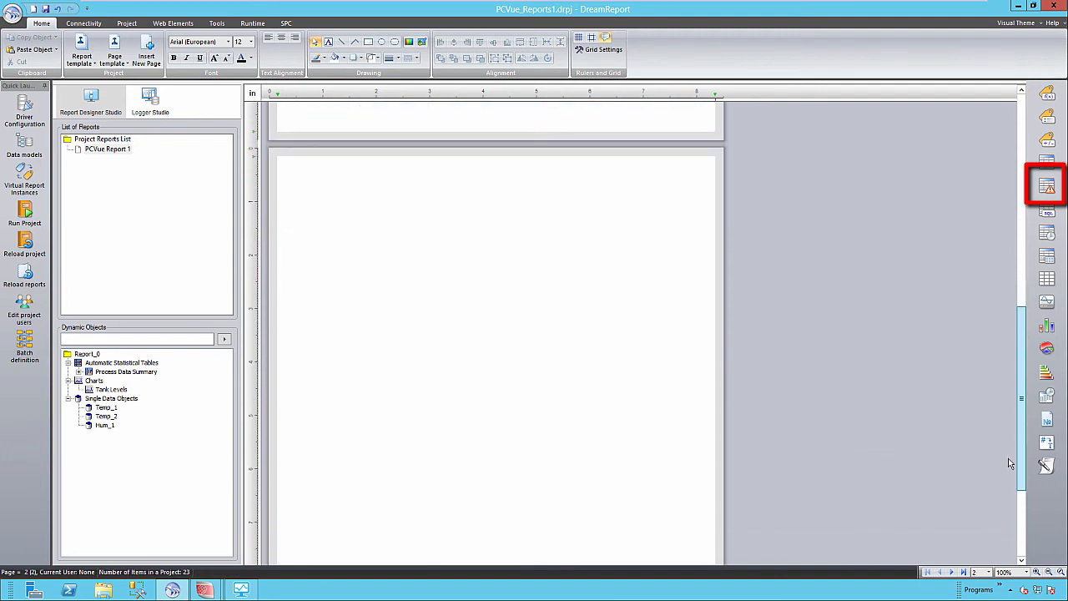
{"action": "left_click", "coordinate": [1046, 187]}
{"action": "left_click_drag", "start_coordinate": [442, 238], "coordinate": [765, 249]}
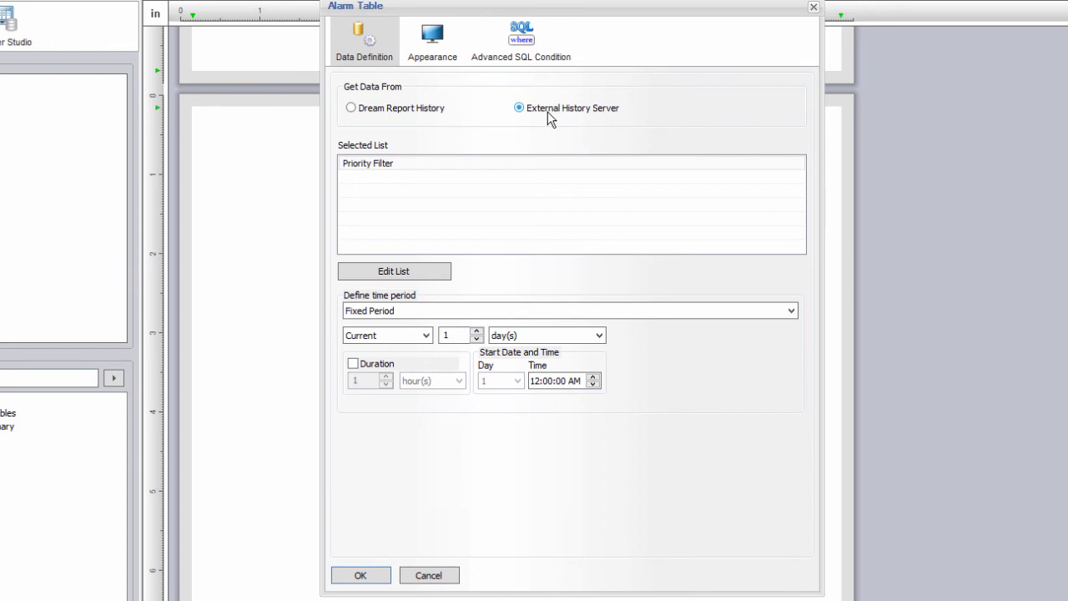
{"action": "left_click", "coordinate": [425, 276]}
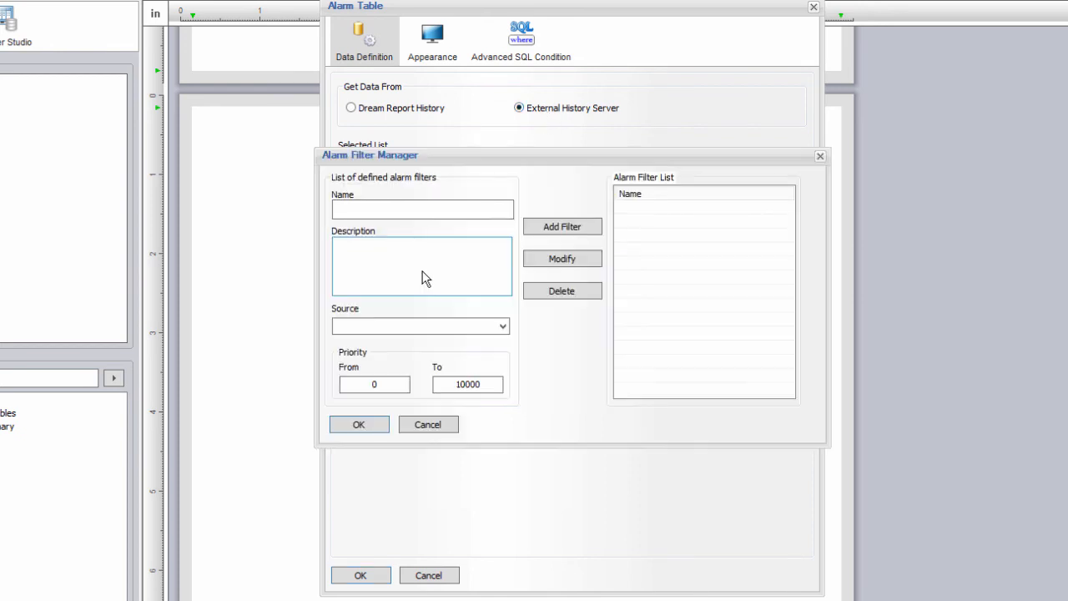
{"action": "left_click", "coordinate": [502, 326]}
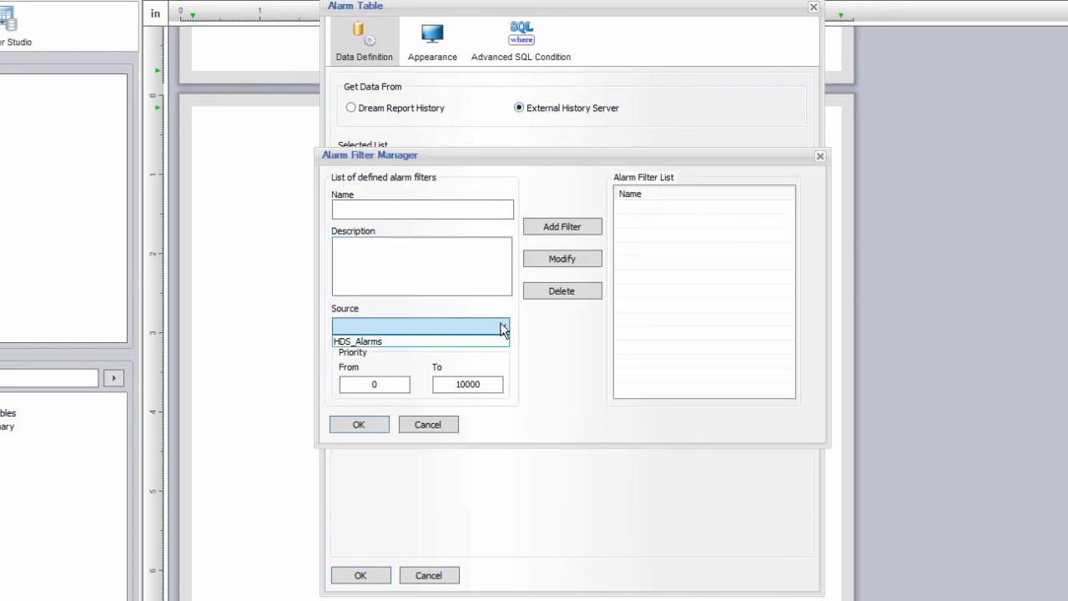
{"action": "left_click", "coordinate": [444, 344]}
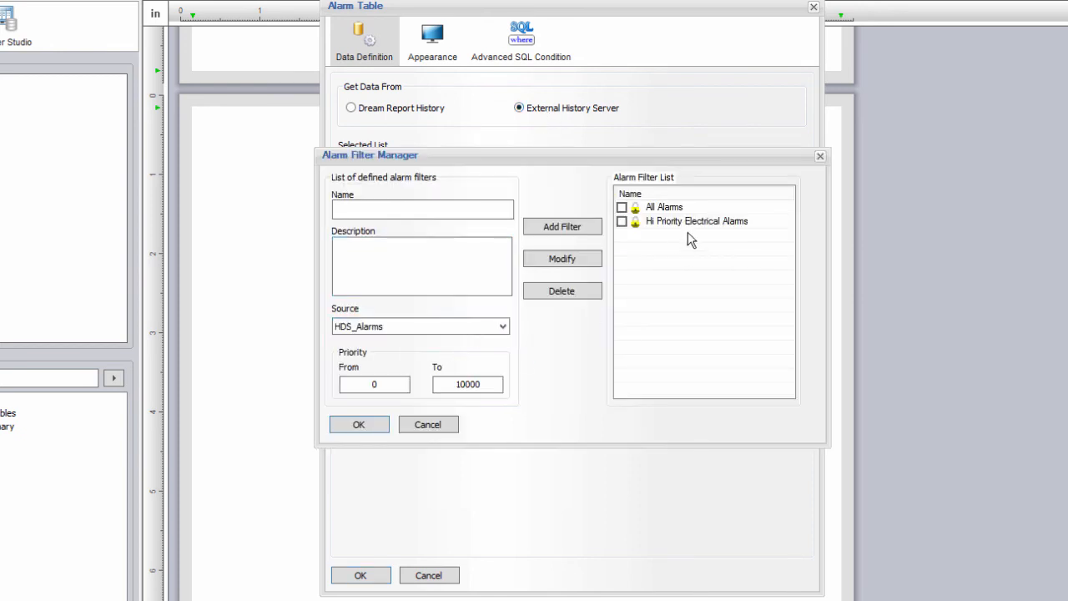
{"action": "left_click", "coordinate": [621, 222]}
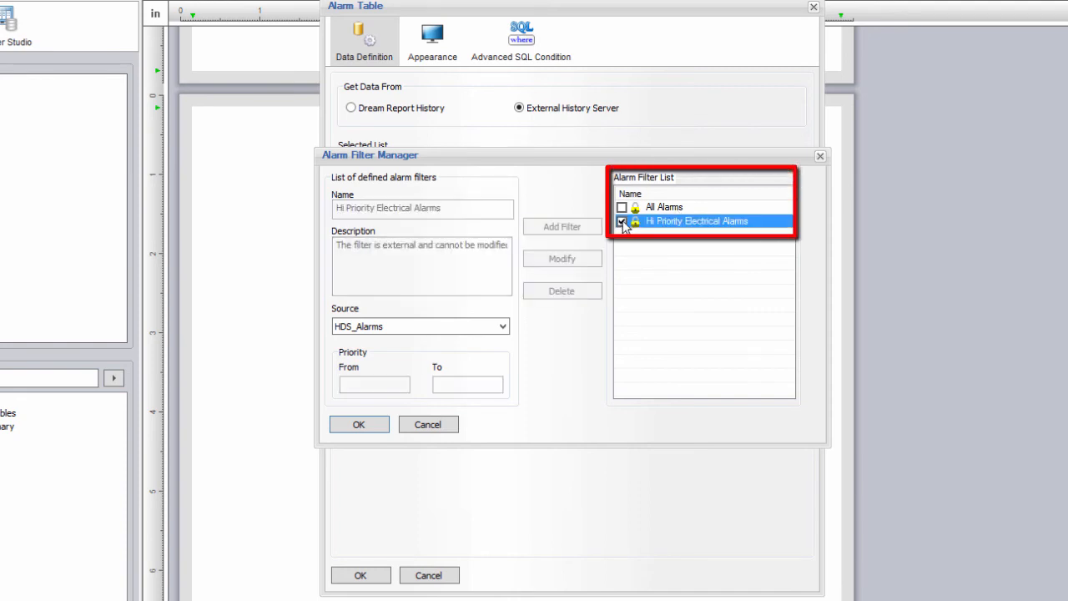
{"action": "left_click", "coordinate": [364, 430]}
Step: Set the alarm table period to the last 10 minutes
{"action": "left_click", "coordinate": [427, 338]}
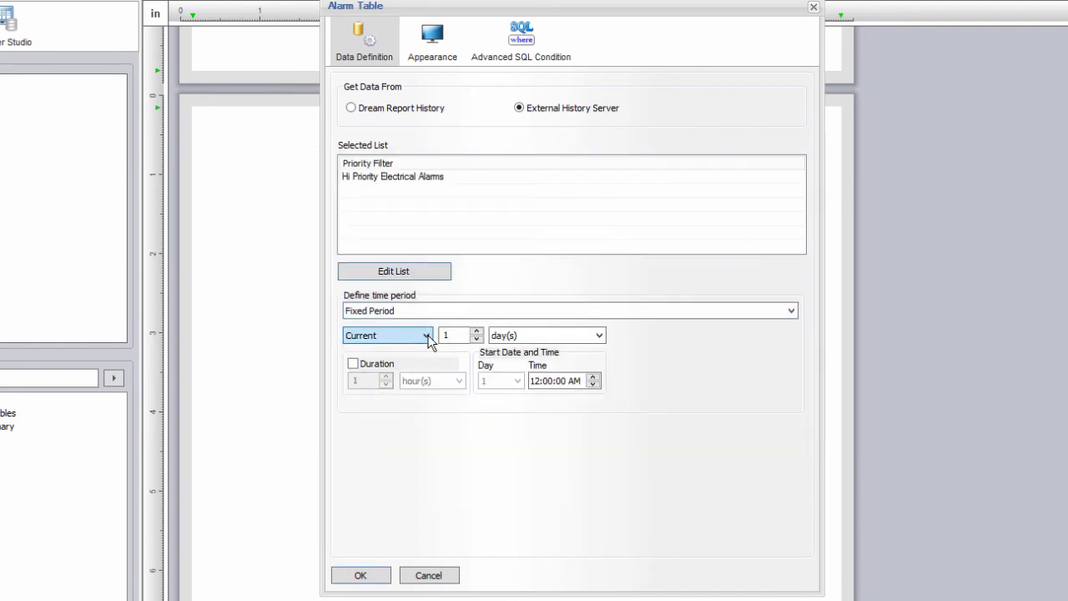
{"action": "left_click", "coordinate": [429, 349]}
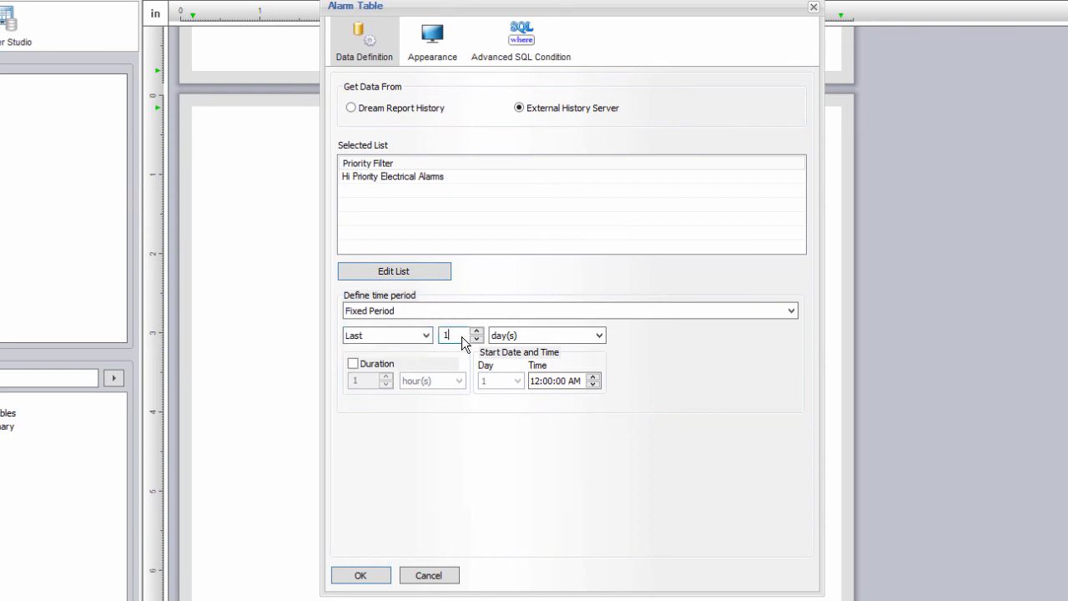
{"action": "left_click", "coordinate": [517, 335]}
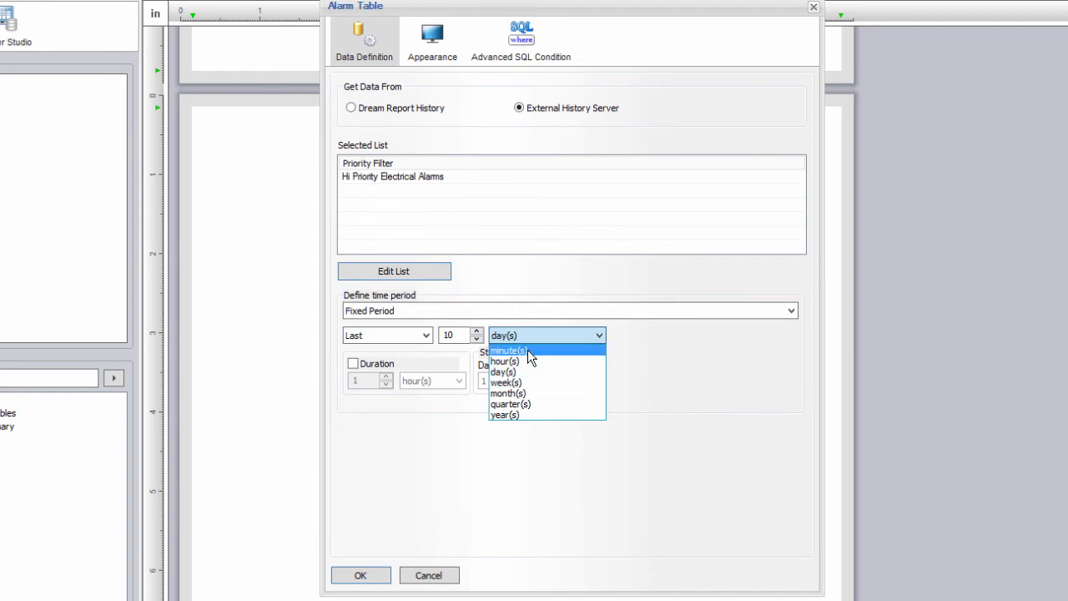
{"action": "left_click", "coordinate": [534, 351]}
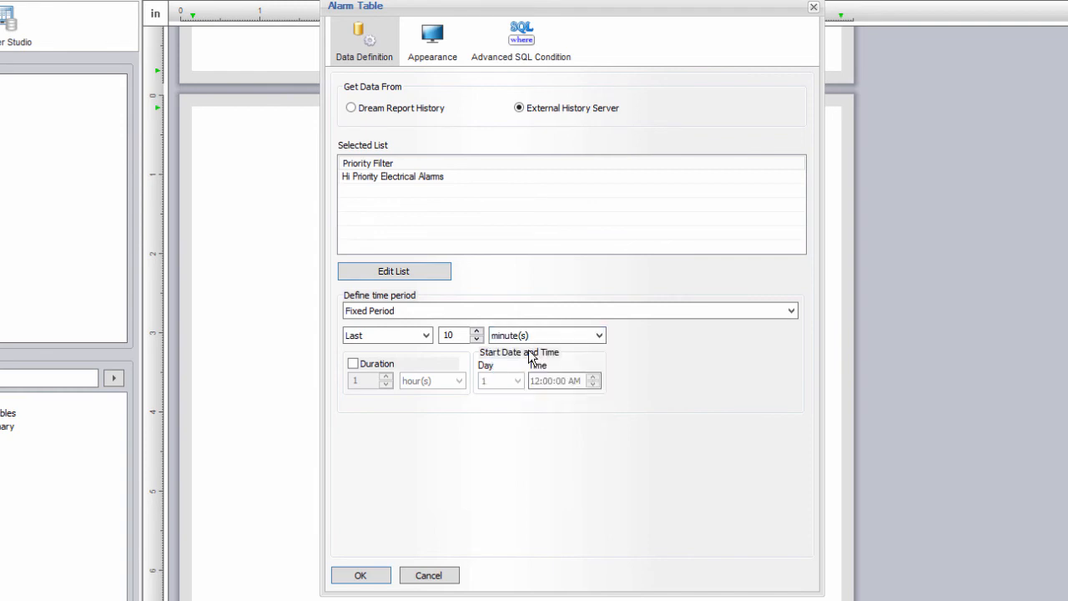
Step: Display the table name as 'Electrical System Alarms'
{"action": "left_click", "coordinate": [435, 52]}
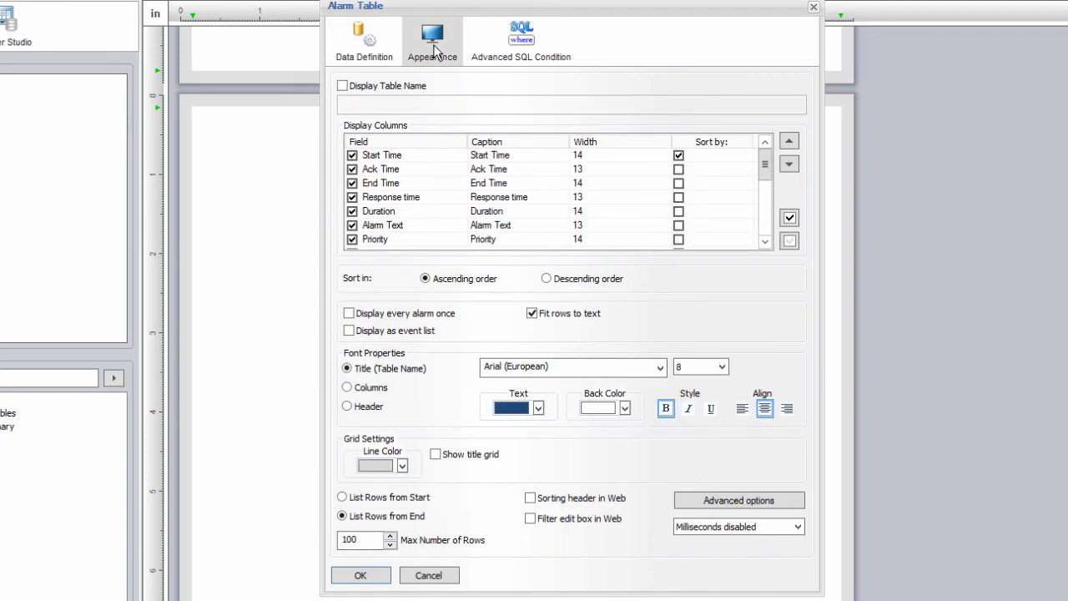
{"action": "left_click", "coordinate": [399, 87]}
{"action": "left_click", "coordinate": [402, 106]}
{"action": "type", "text": "Electrical System Alarms"}
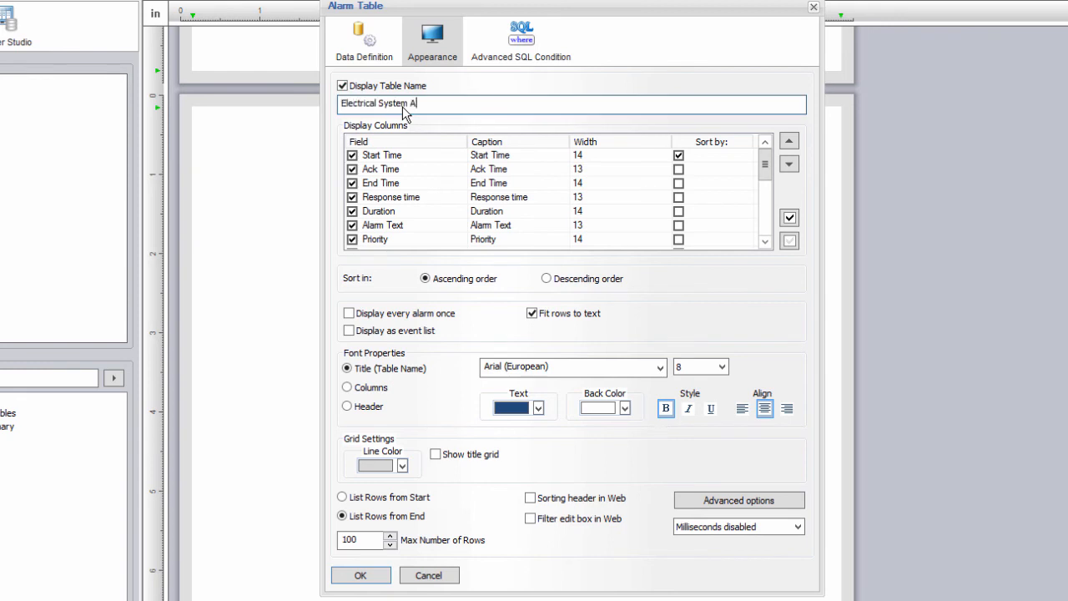
Step: Hide the Ack Time, End Time and Response time columns and confirm the table
{"action": "left_click", "coordinate": [362, 171]}
{"action": "left_click", "coordinate": [352, 168]}
{"action": "left_click", "coordinate": [352, 182]}
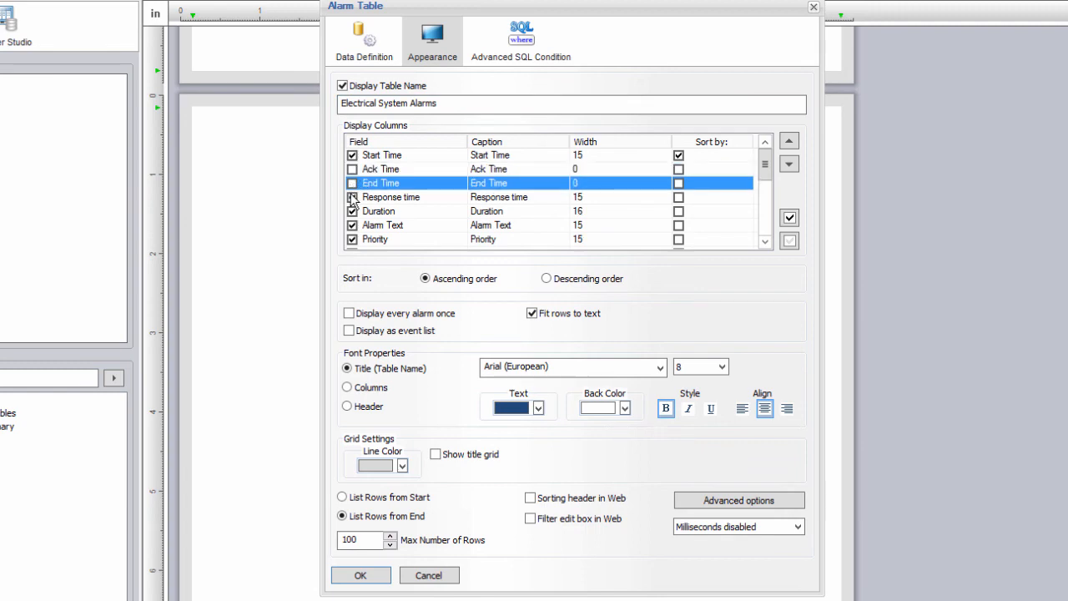
{"action": "left_click", "coordinate": [352, 198]}
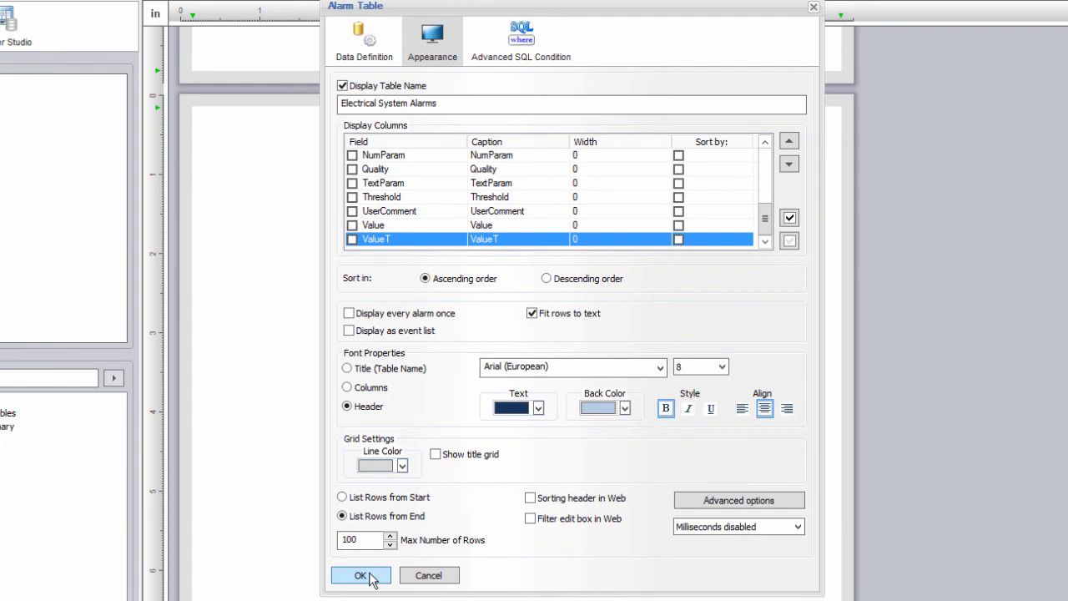
{"action": "left_click", "coordinate": [361, 574]}
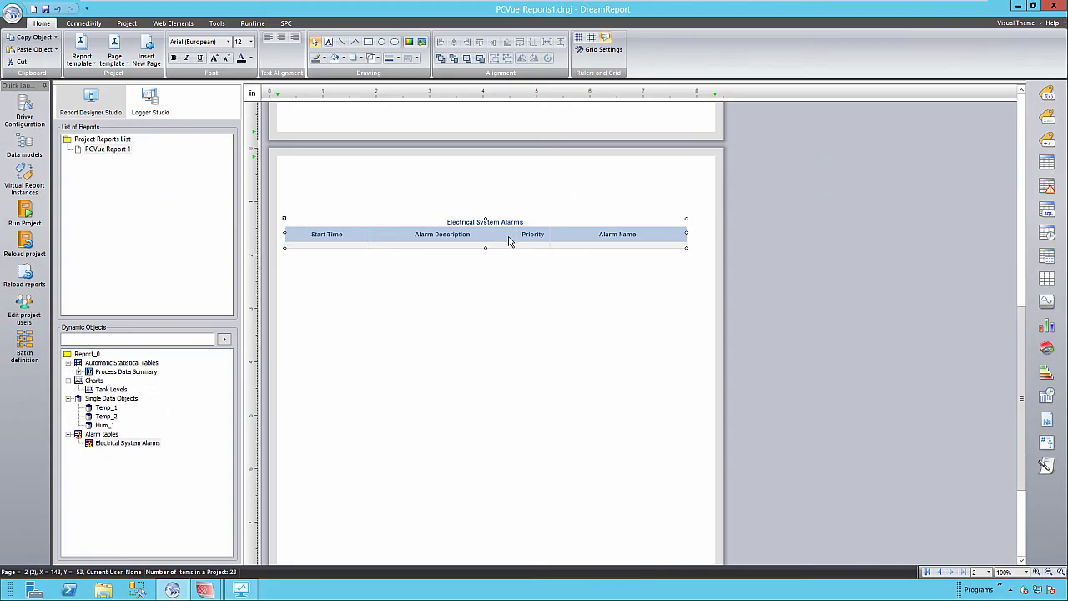
Step: Apply the _PageTemplate_Demo page template, adding header, logo and footer to both pages
{"action": "left_click", "coordinate": [495, 345]}
{"action": "scroll", "coordinate": [495, 347], "scroll_direction": "up", "scroll_amount": 5}
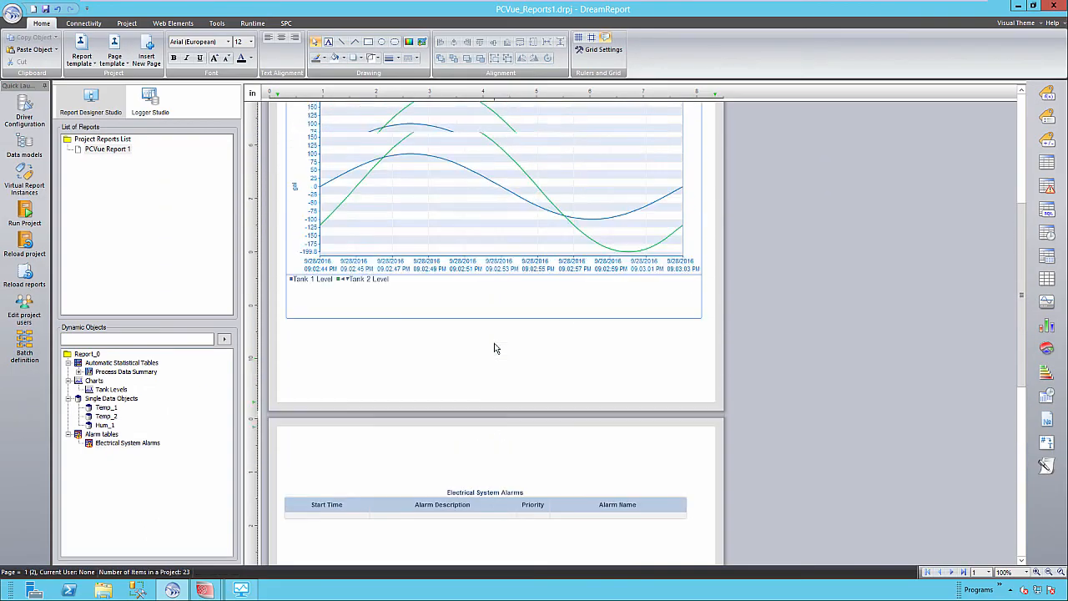
{"action": "scroll", "coordinate": [495, 348], "scroll_direction": "up", "scroll_amount": 5}
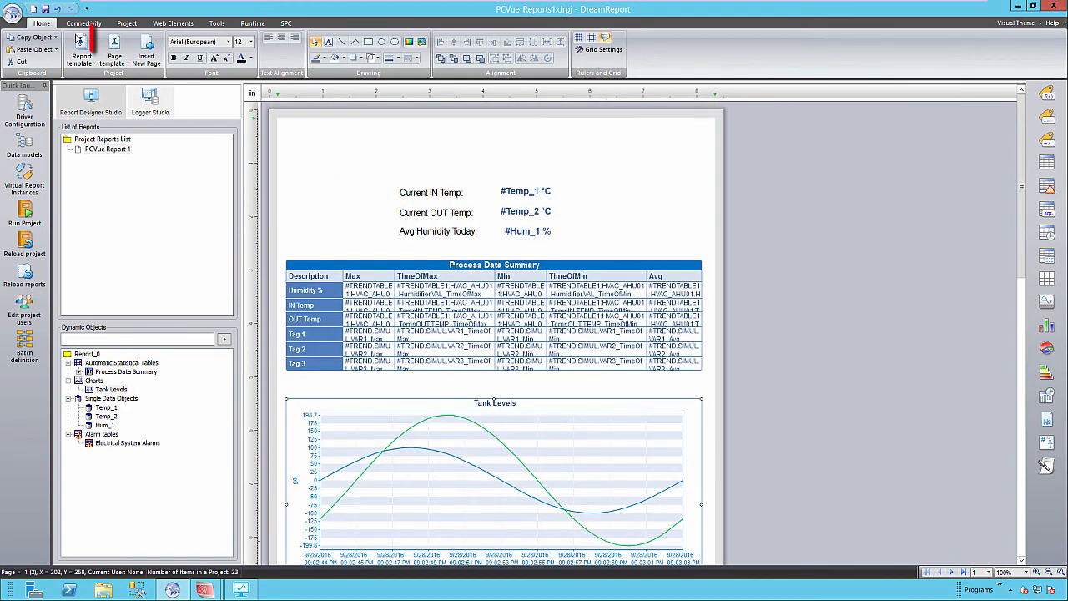
{"action": "left_click", "coordinate": [115, 61]}
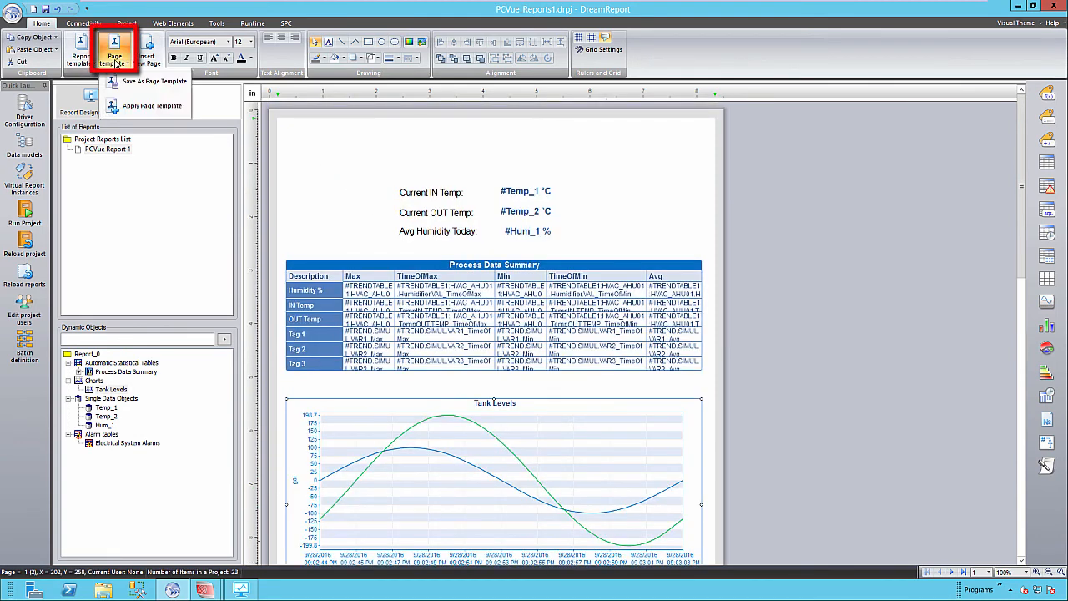
{"action": "left_click", "coordinate": [146, 105]}
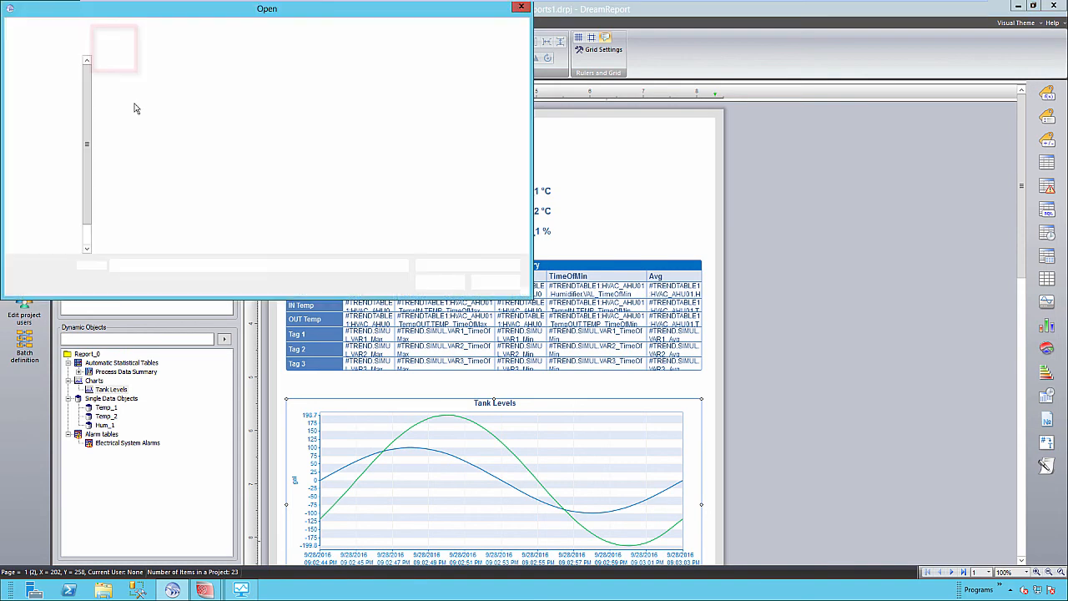
{"action": "double_click", "coordinate": [133, 81]}
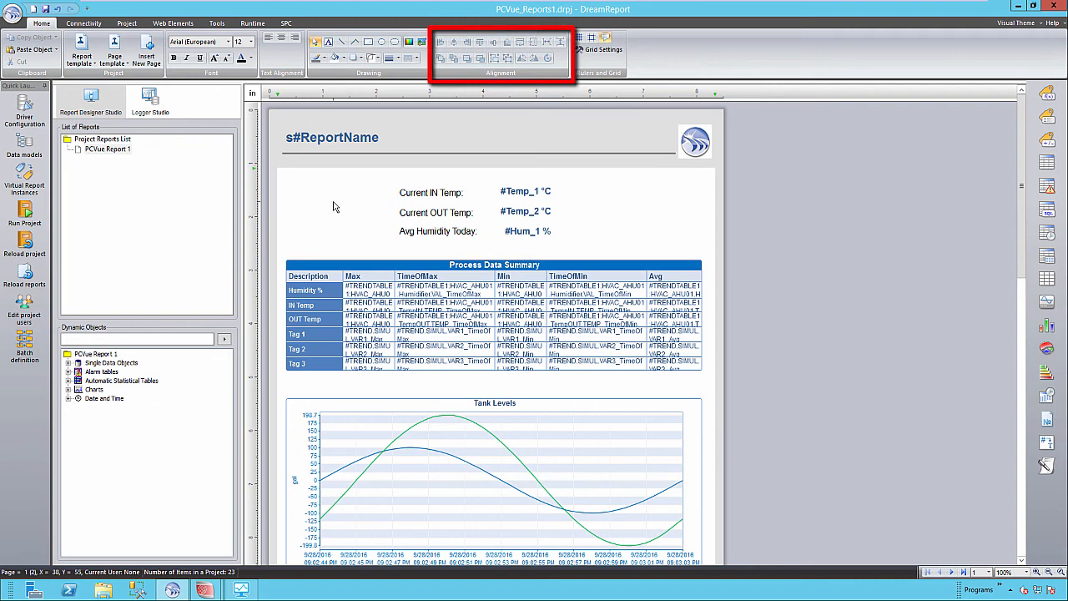
{"action": "scroll", "coordinate": [333, 206], "scroll_direction": "down", "scroll_amount": 5}
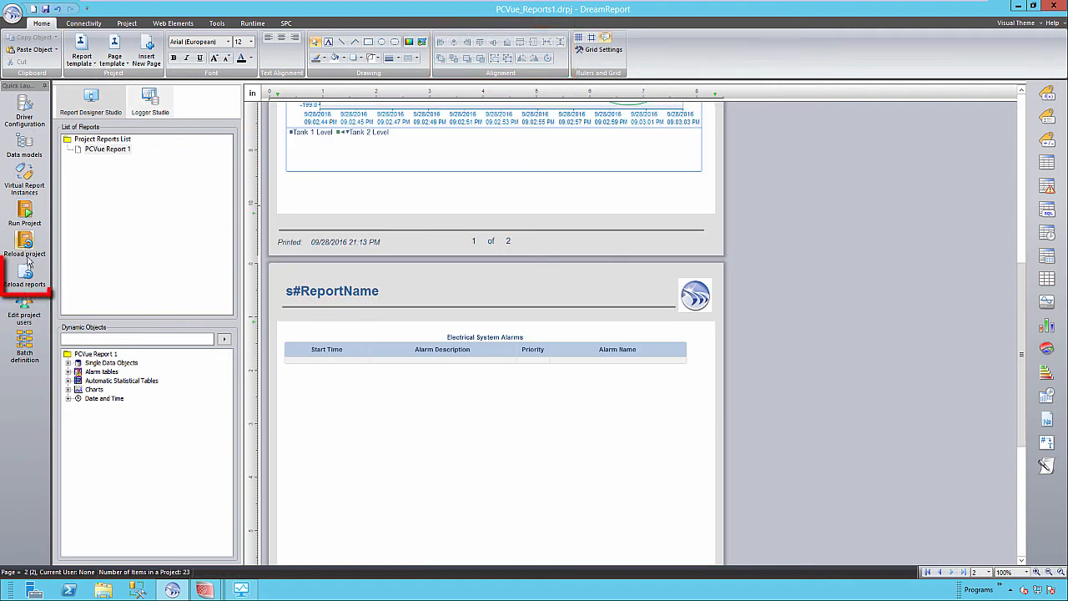
Step: Reload the reports, generate PCVue Report 1 and view it as a PDF in Adobe Reader
{"action": "left_click", "coordinate": [26, 273]}
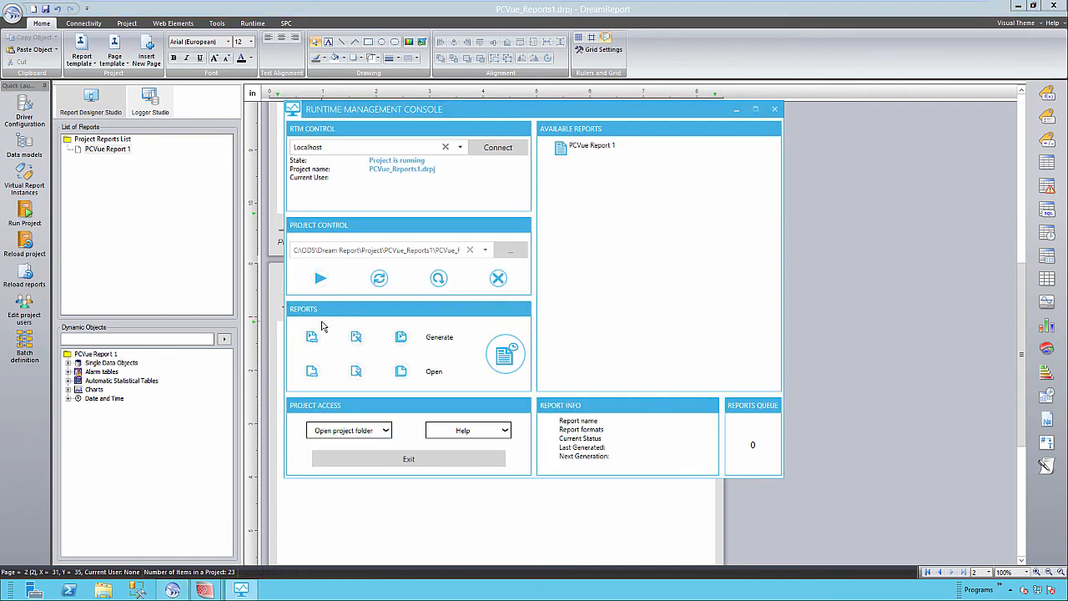
{"action": "left_click", "coordinate": [592, 147]}
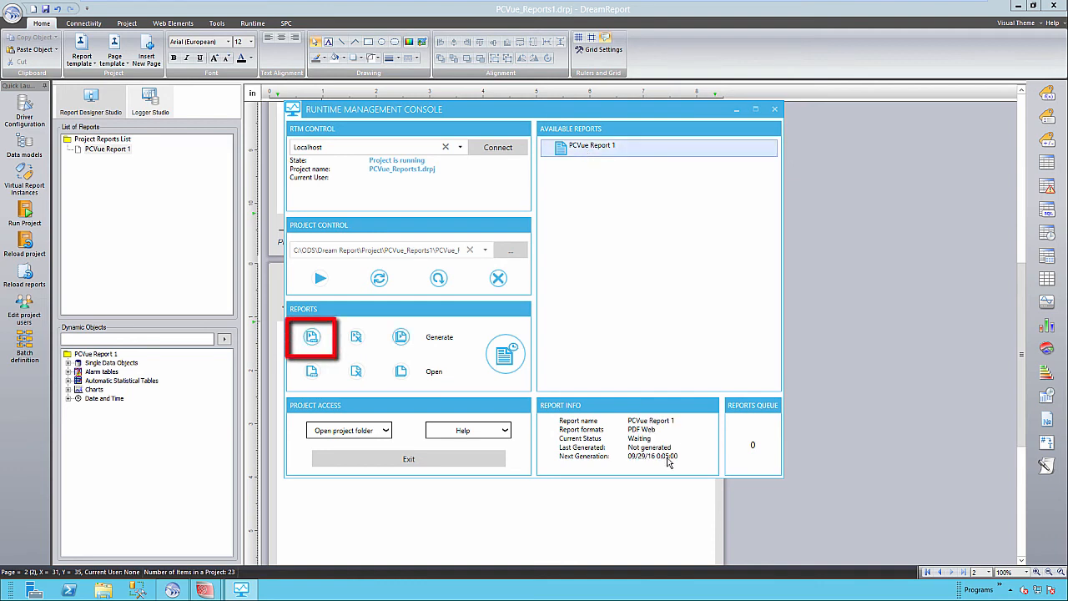
{"action": "left_click", "coordinate": [311, 338]}
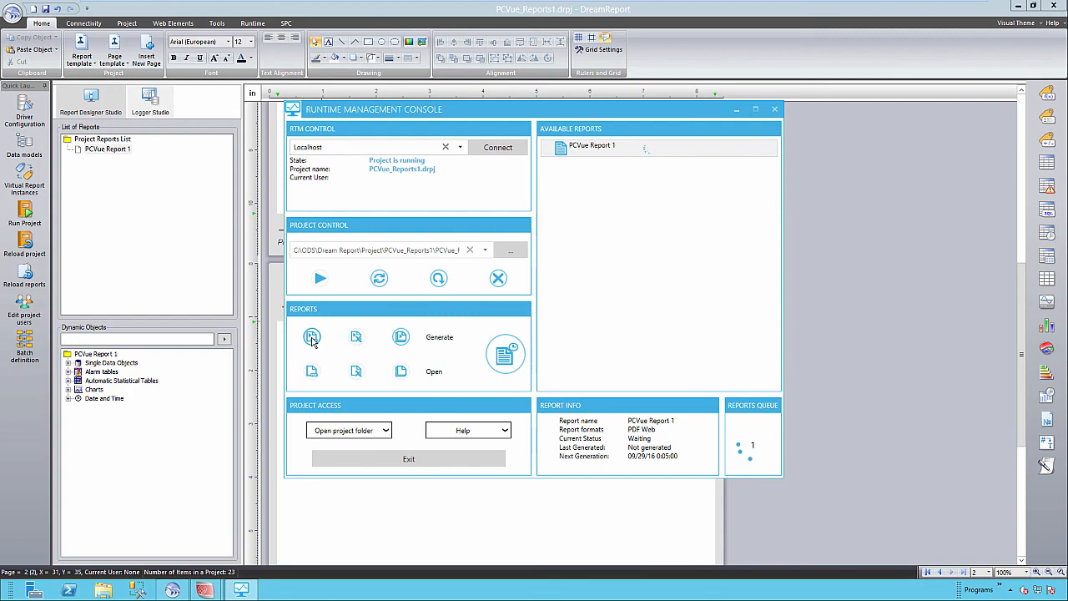
{"action": "left_click", "coordinate": [312, 372]}
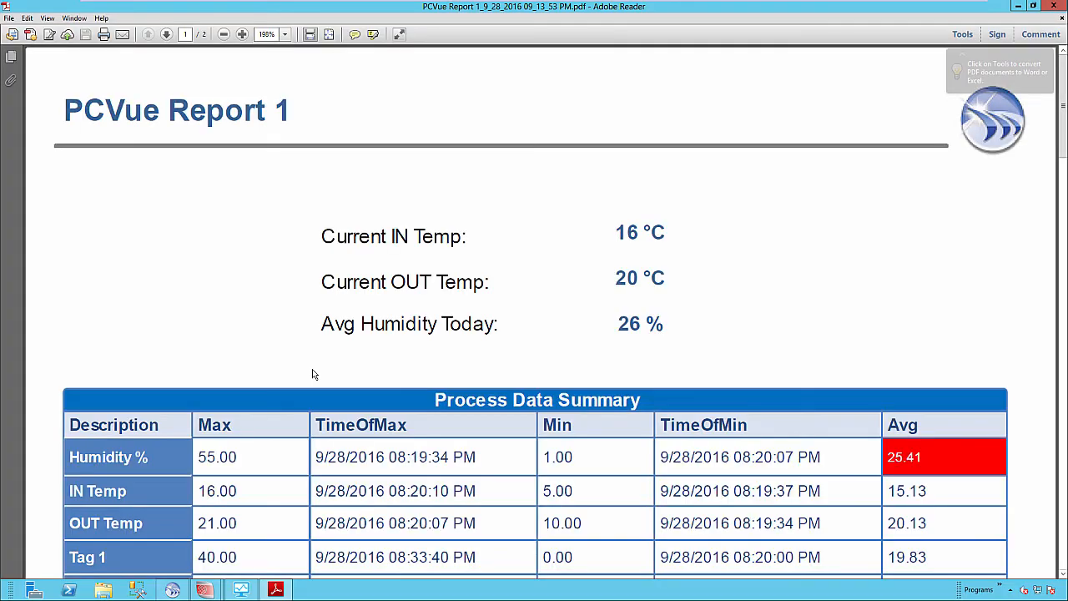
Step: Fit the PDF page to view, then enlarge it to review the report pages
{"action": "left_click", "coordinate": [330, 34]}
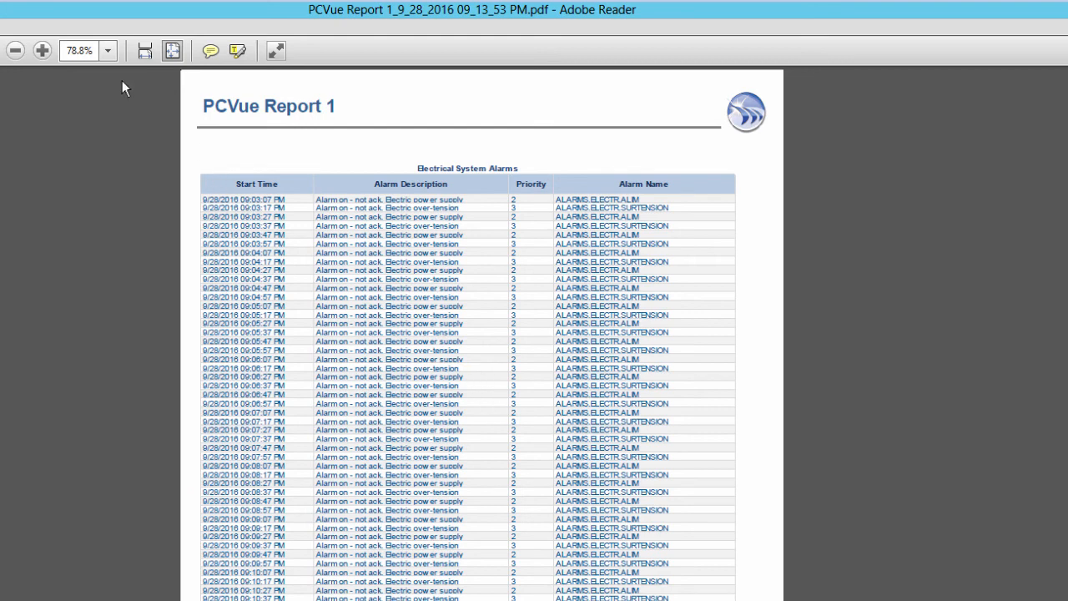
{"action": "left_click", "coordinate": [42, 51]}
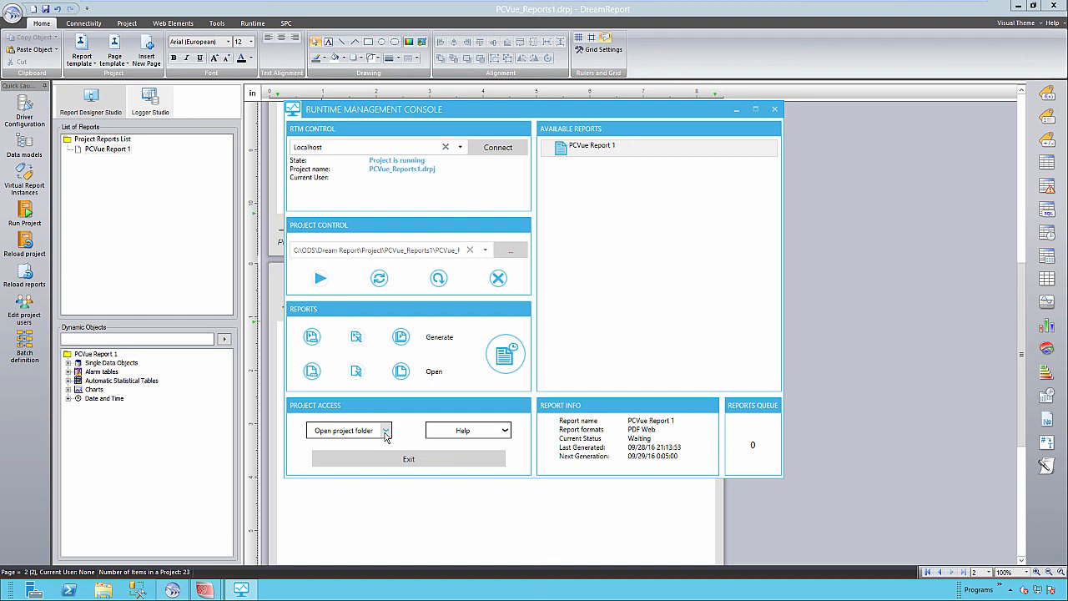
Step: Run Configure IIS from Project Access to set up ASP.net and dismiss the completion dialog
{"action": "left_click", "coordinate": [384, 431]}
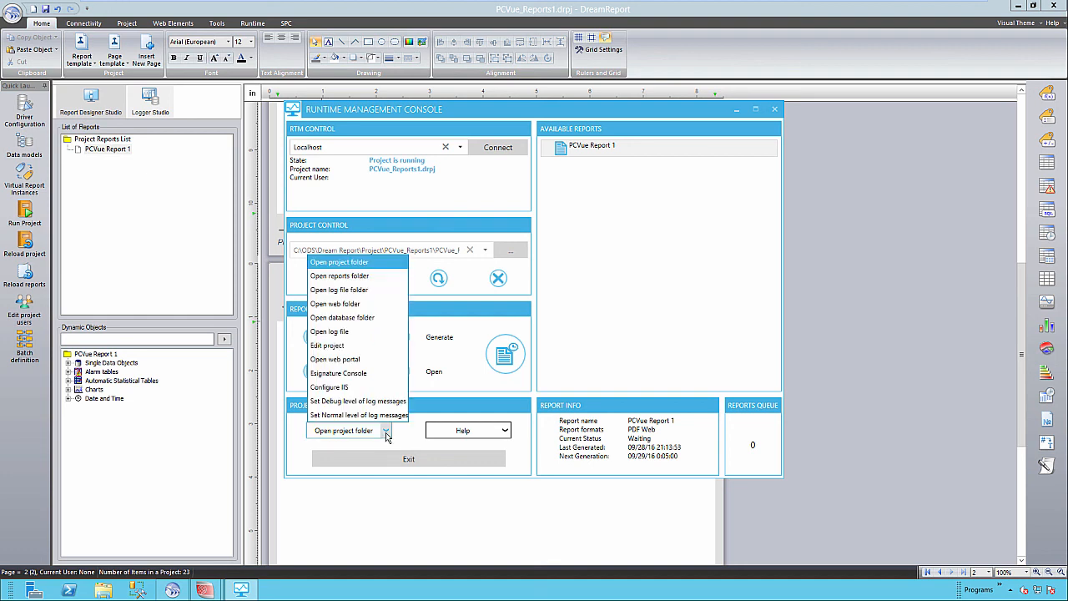
{"action": "left_click", "coordinate": [339, 392]}
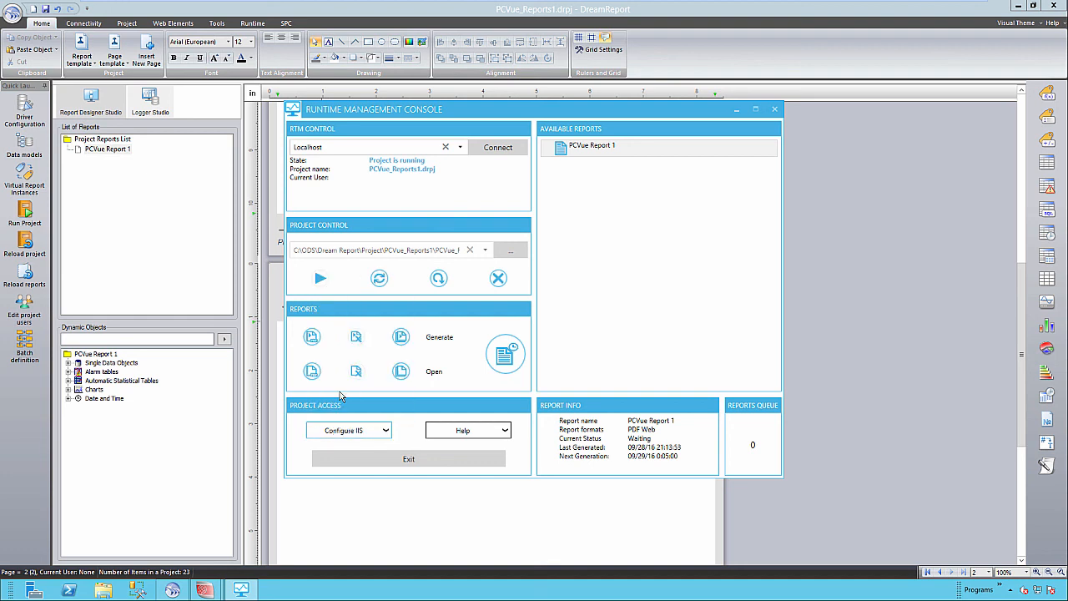
{"action": "left_click", "coordinate": [524, 317]}
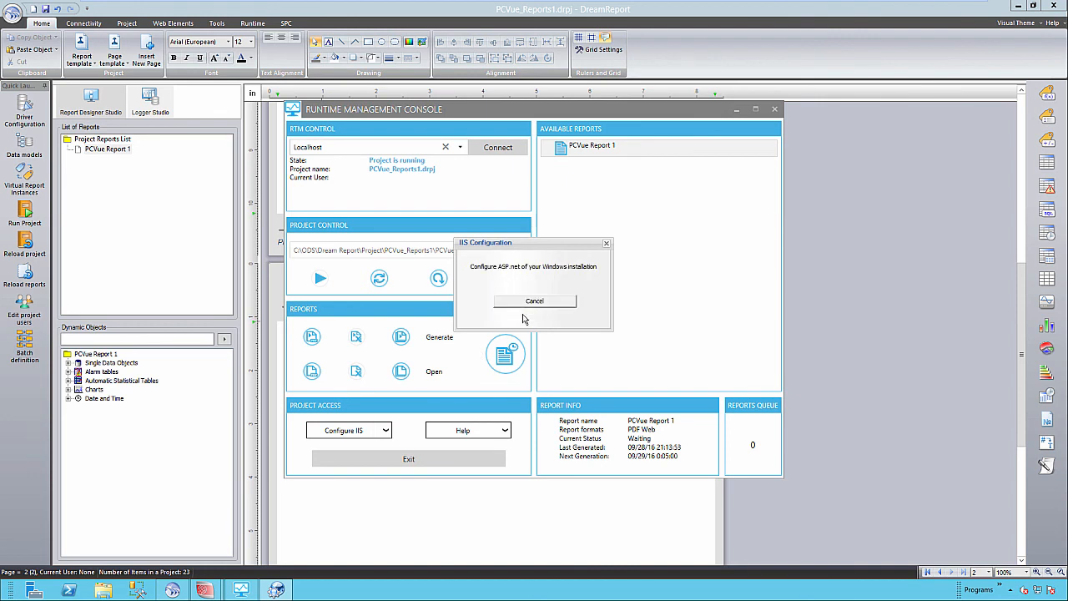
{"action": "left_click", "coordinate": [530, 303]}
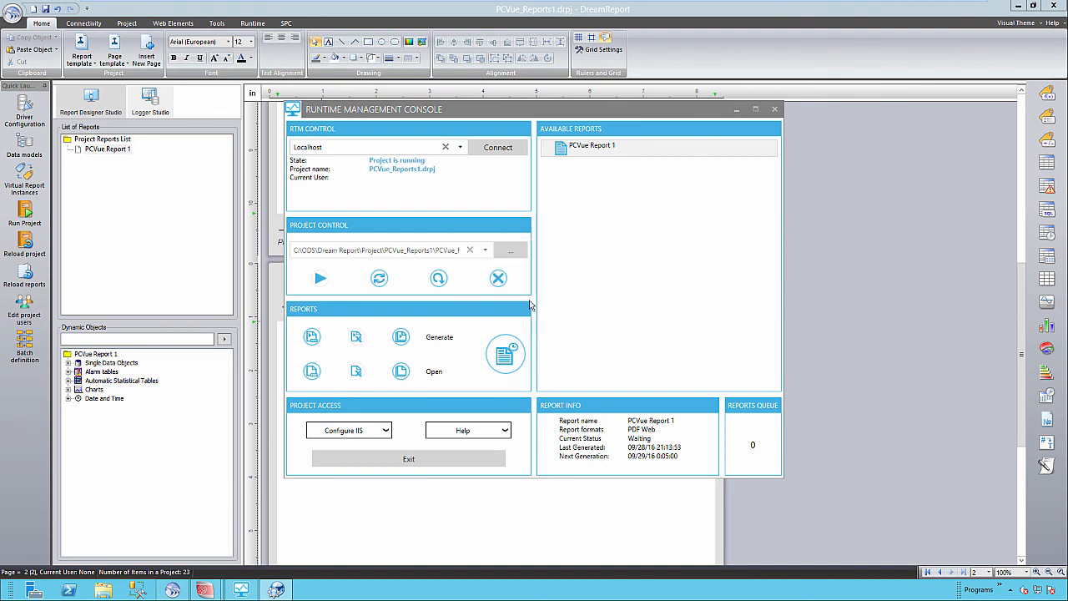
{"action": "left_click", "coordinate": [385, 434]}
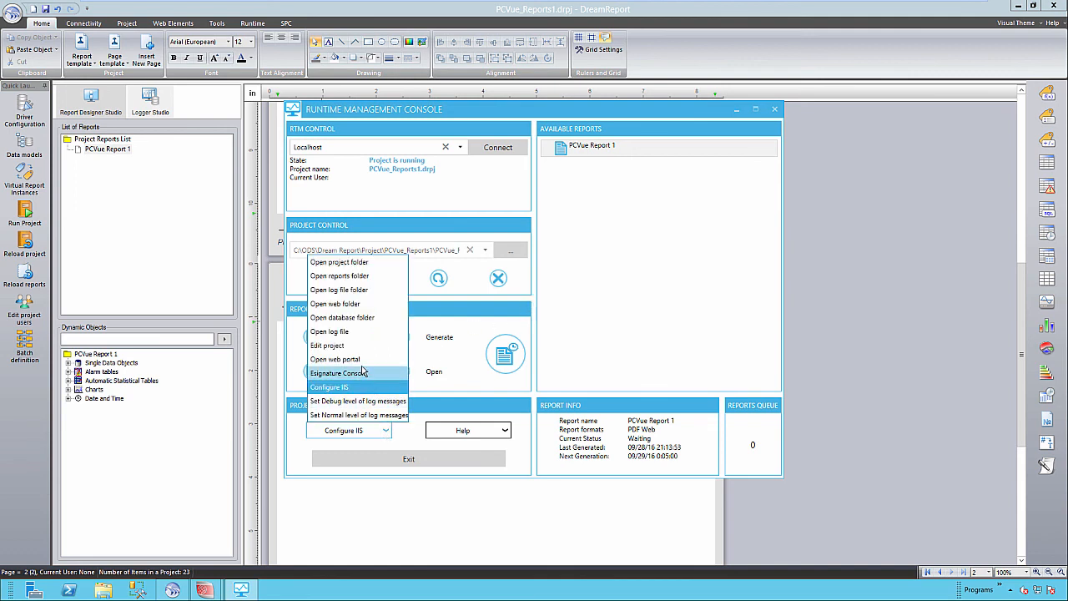
Step: Open PCVue Report 1's web version in the Web Portal and show the data behind the 26 % humidity average
{"action": "left_click", "coordinate": [361, 360]}
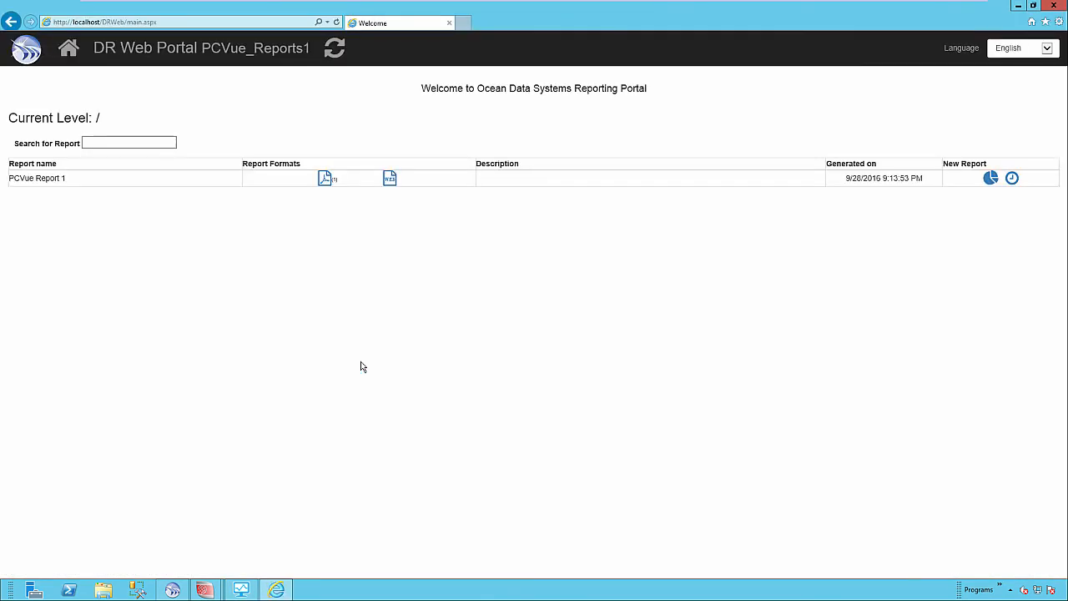
{"action": "left_click", "coordinate": [389, 183]}
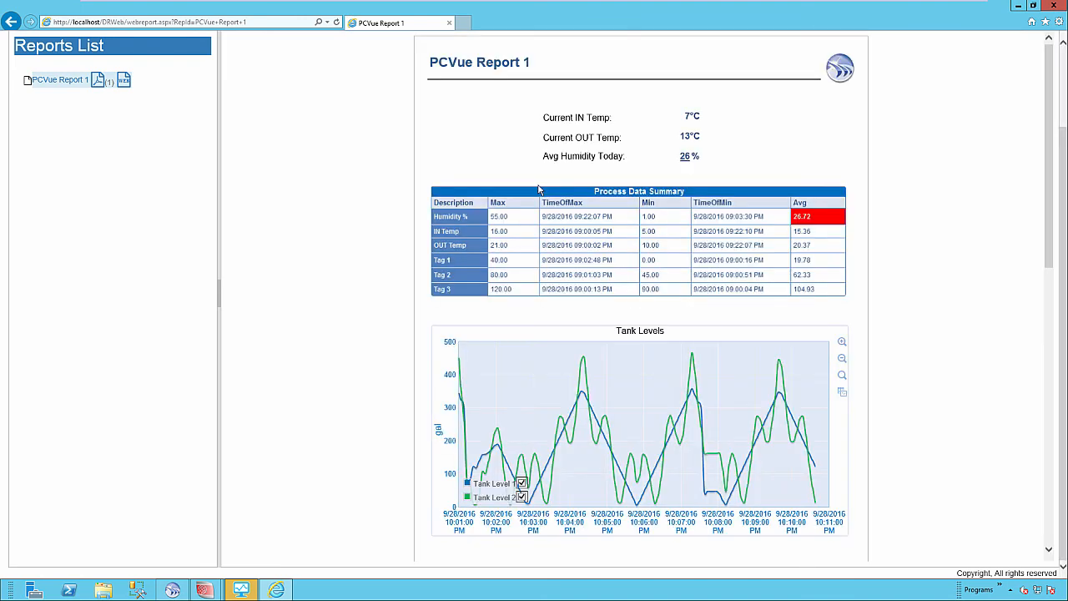
{"action": "left_click", "coordinate": [688, 158]}
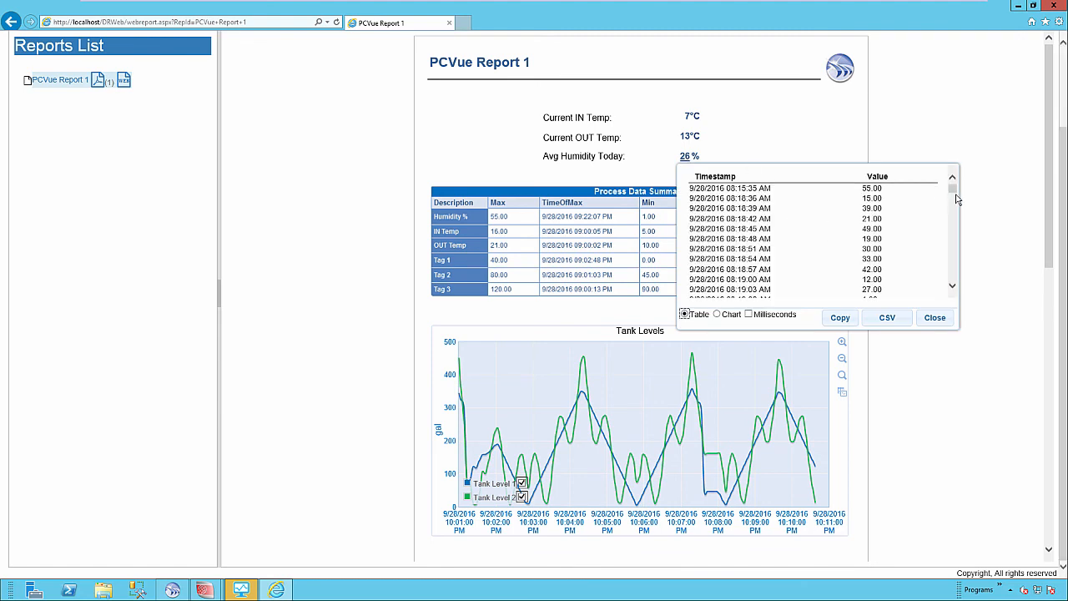
Step: Plot the Avg Humidity Today data as a chart, then zoom and pan toward later times
{"action": "scroll", "coordinate": [956, 198], "scroll_direction": "down", "scroll_amount": 5}
{"action": "scroll", "coordinate": [956, 199], "scroll_direction": "up", "scroll_amount": 5}
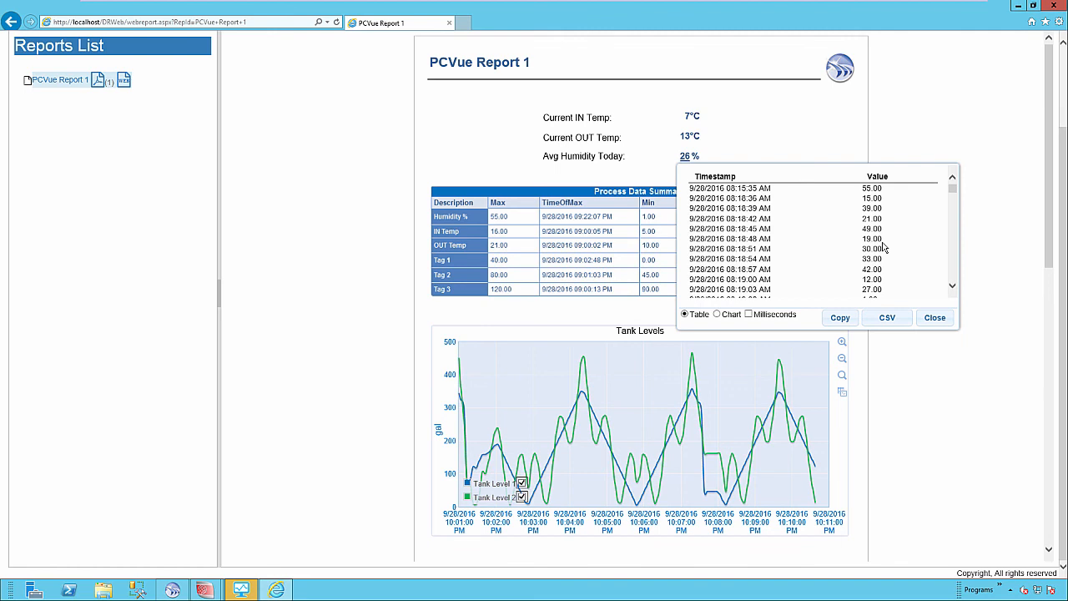
{"action": "left_click", "coordinate": [721, 316]}
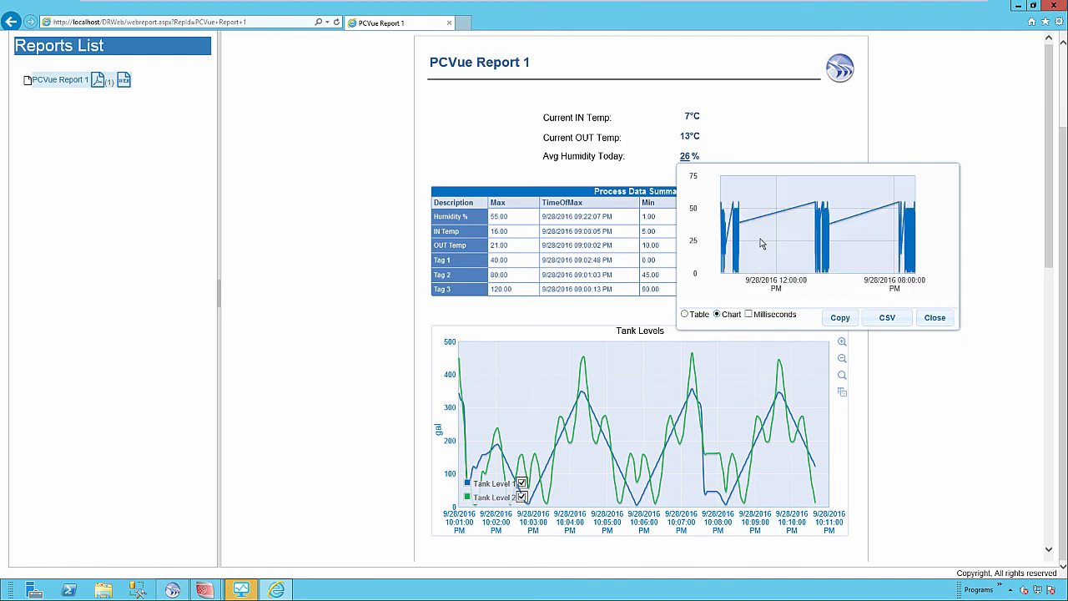
{"action": "scroll", "coordinate": [766, 233], "scroll_direction": "up", "scroll_amount": 3}
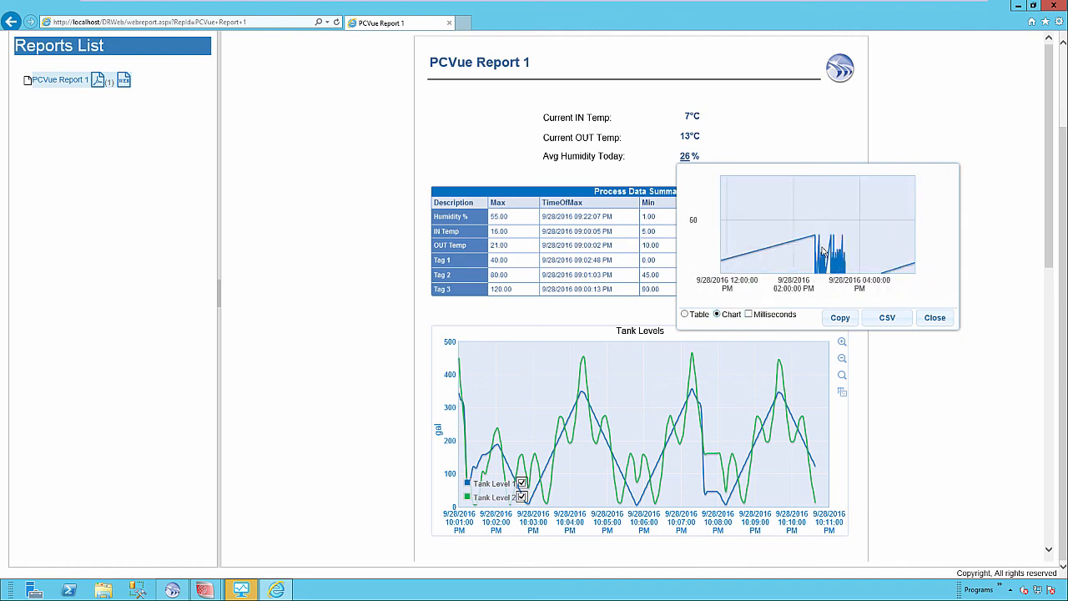
{"action": "left_click_drag", "start_coordinate": [822, 248], "coordinate": [797, 230]}
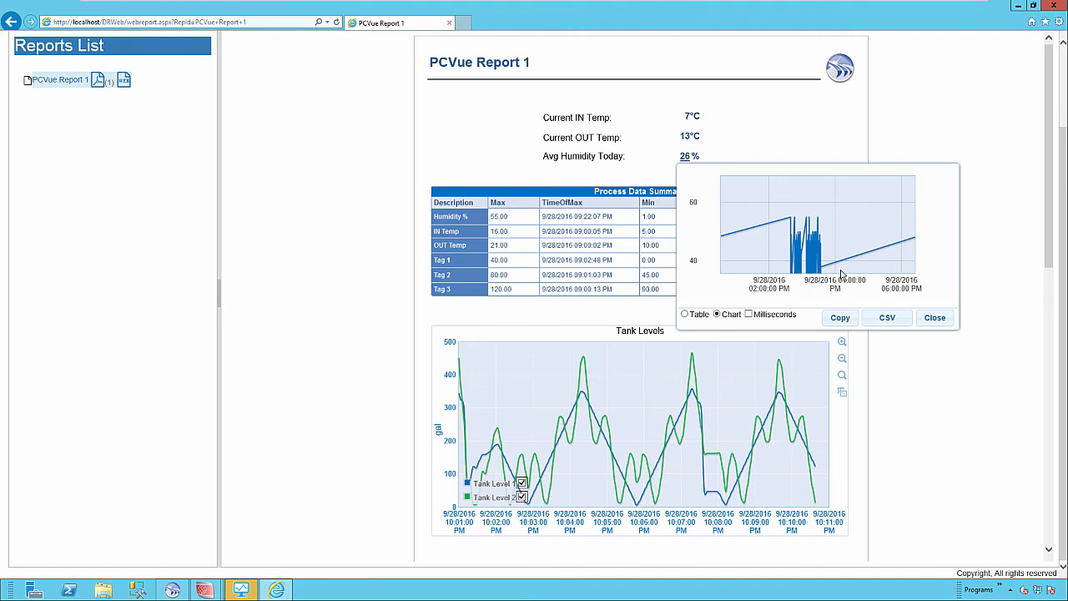
Step: Close the humidity chart, hide Tank Level 2, and zoom the Tank Levels chart to about 10:01–10:05 PM
{"action": "left_click", "coordinate": [933, 318]}
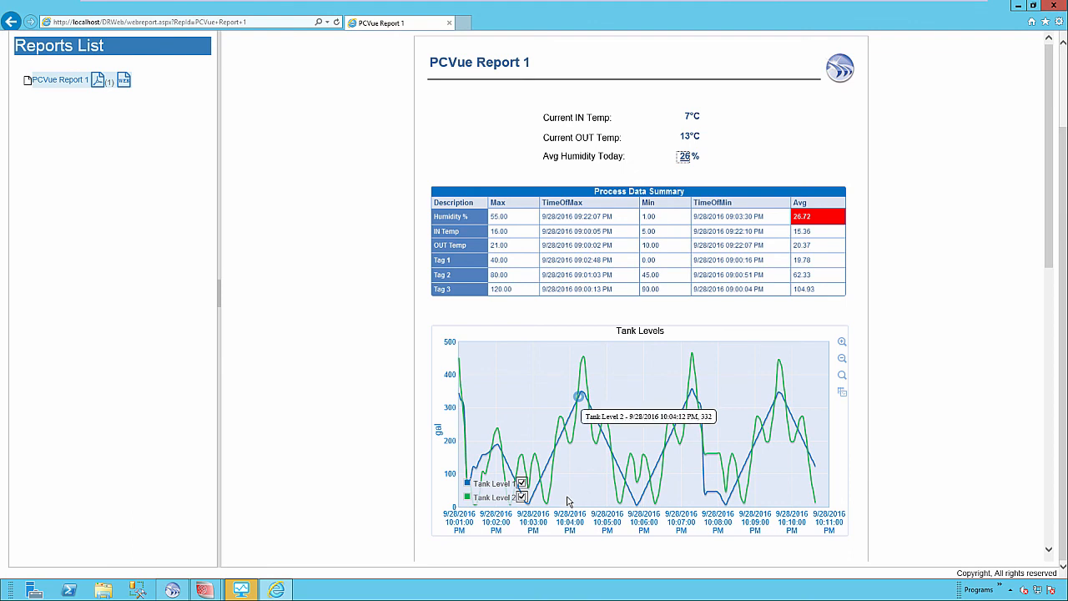
{"action": "left_click", "coordinate": [522, 497]}
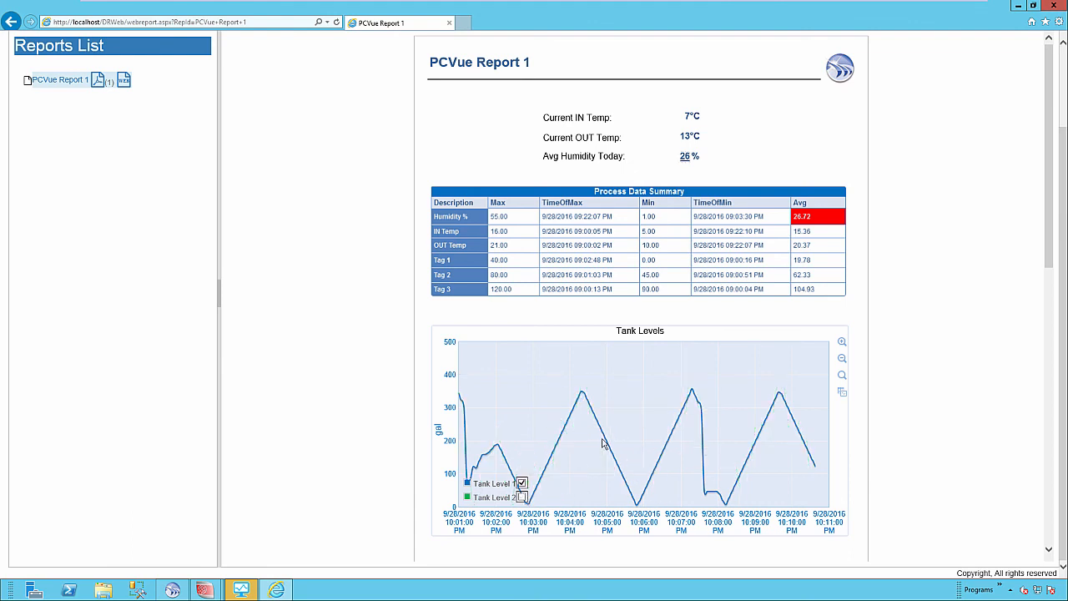
{"action": "scroll", "coordinate": [586, 458], "scroll_direction": "up", "scroll_amount": 3}
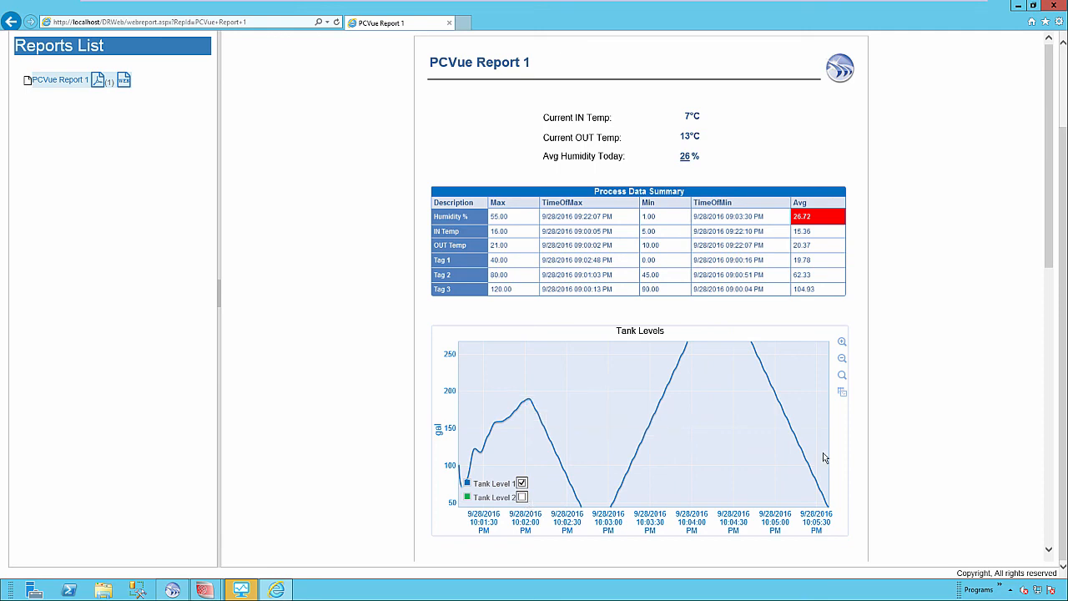
{"action": "left_click_drag", "start_coordinate": [1052, 256], "coordinate": [1052, 287]}
Step: Show a data table of the Tank Levels chart's TREND->LEVEL and TREND->LEVEL2 values
{"action": "left_click", "coordinate": [841, 318]}
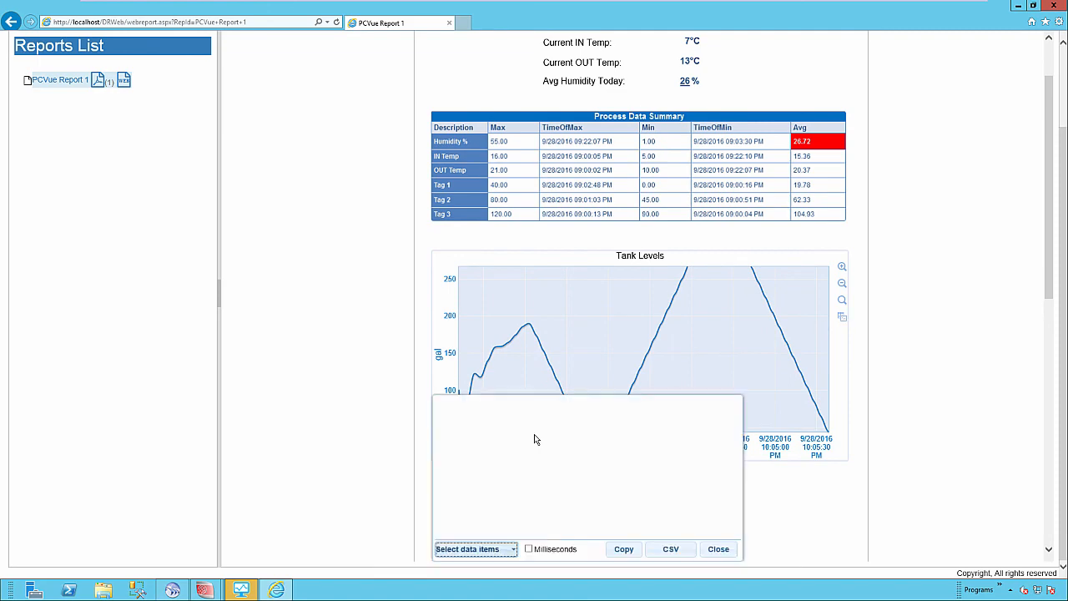
{"action": "scroll", "coordinate": [543, 597], "scroll_direction": "down", "scroll_amount": 1}
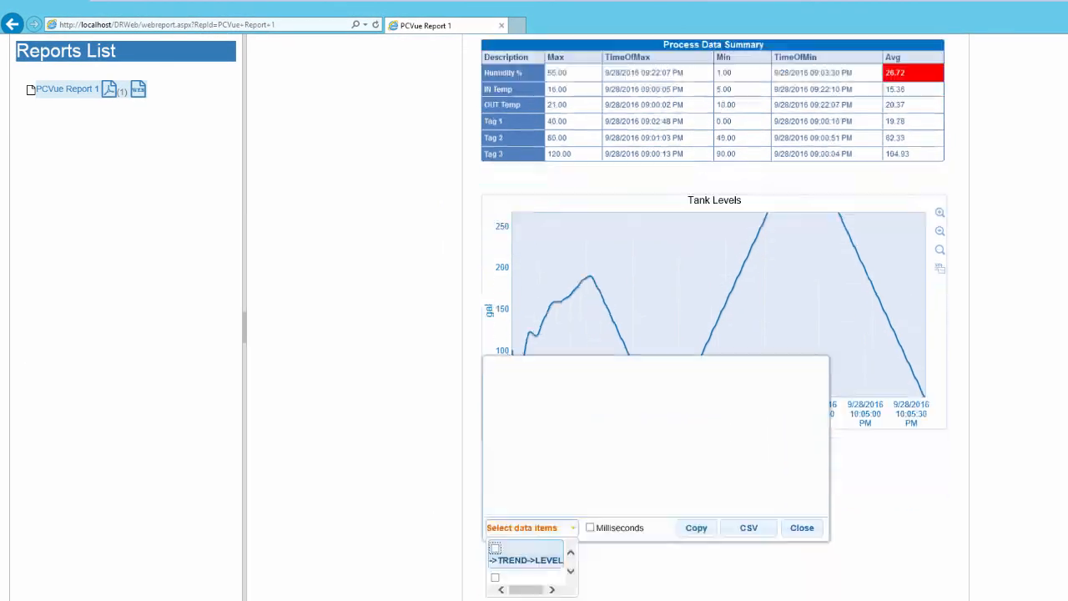
{"action": "left_click", "coordinate": [479, 529]}
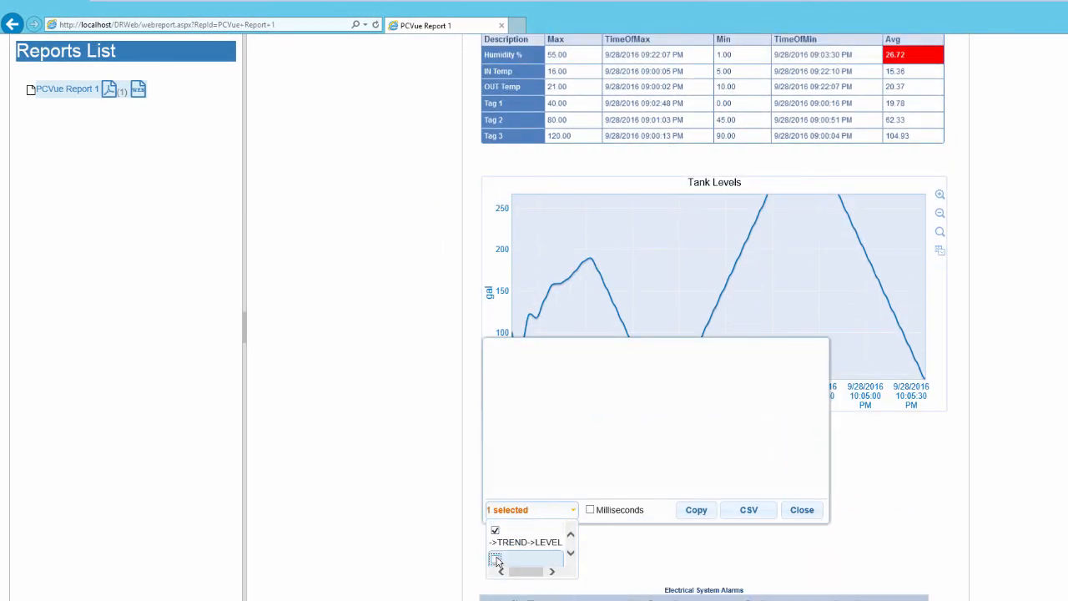
{"action": "left_click", "coordinate": [495, 558]}
{"action": "left_click", "coordinate": [655, 415]}
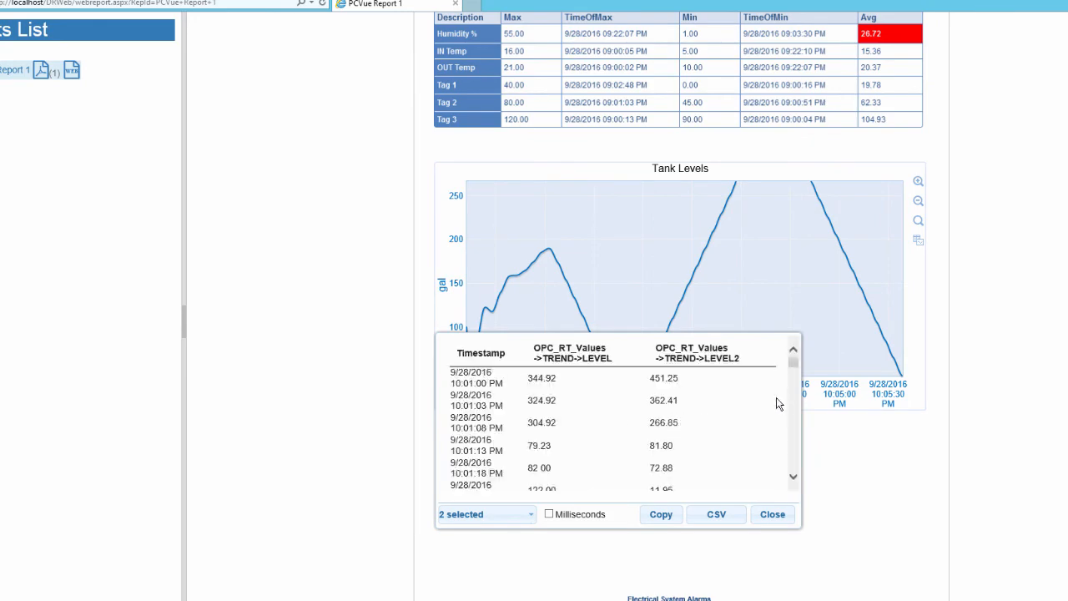
{"action": "scroll", "coordinate": [797, 371], "scroll_direction": "down", "scroll_amount": 2}
{"action": "scroll", "coordinate": [797, 370], "scroll_direction": "up", "scroll_amount": 2}
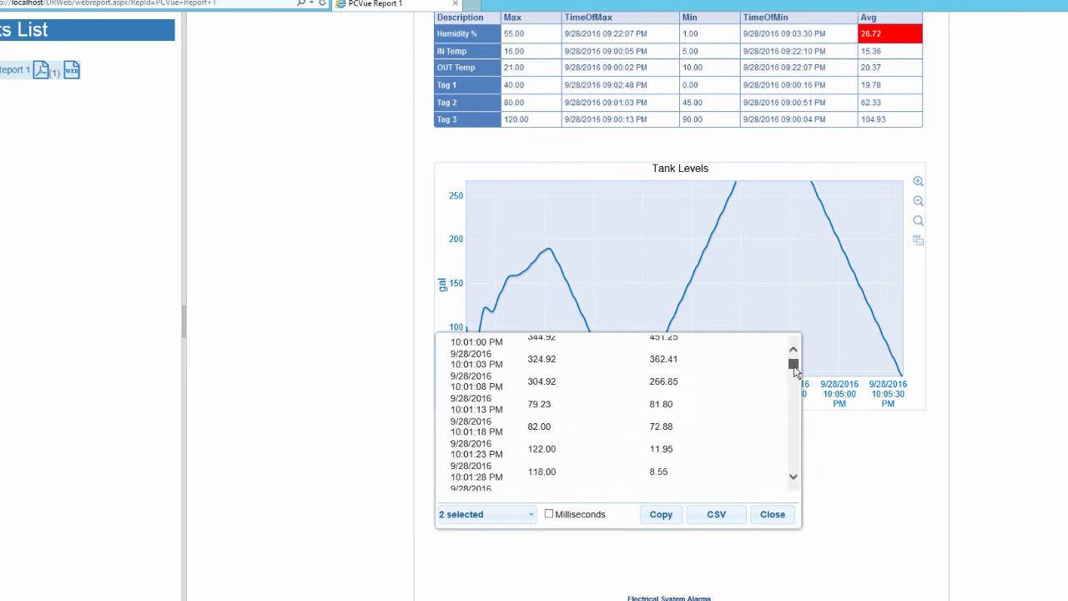
{"action": "scroll", "coordinate": [797, 370], "scroll_direction": "down", "scroll_amount": 2}
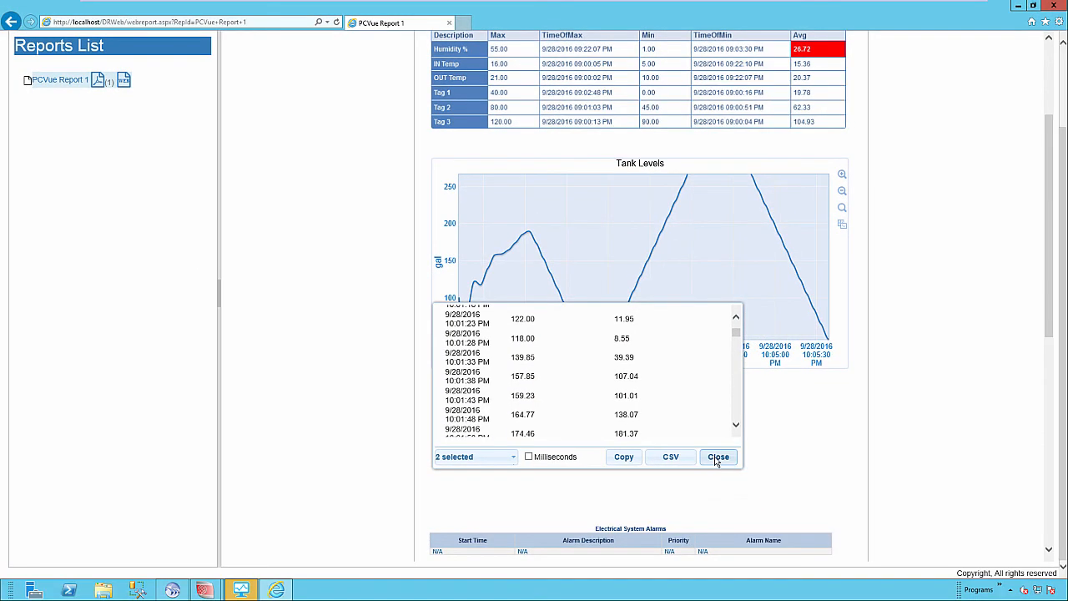
Step: Close the data table and reset the Tank Levels chart to its full range, up to 500 gal
{"action": "left_click", "coordinate": [732, 471]}
{"action": "scroll", "coordinate": [886, 406], "scroll_direction": "up", "scroll_amount": 3}
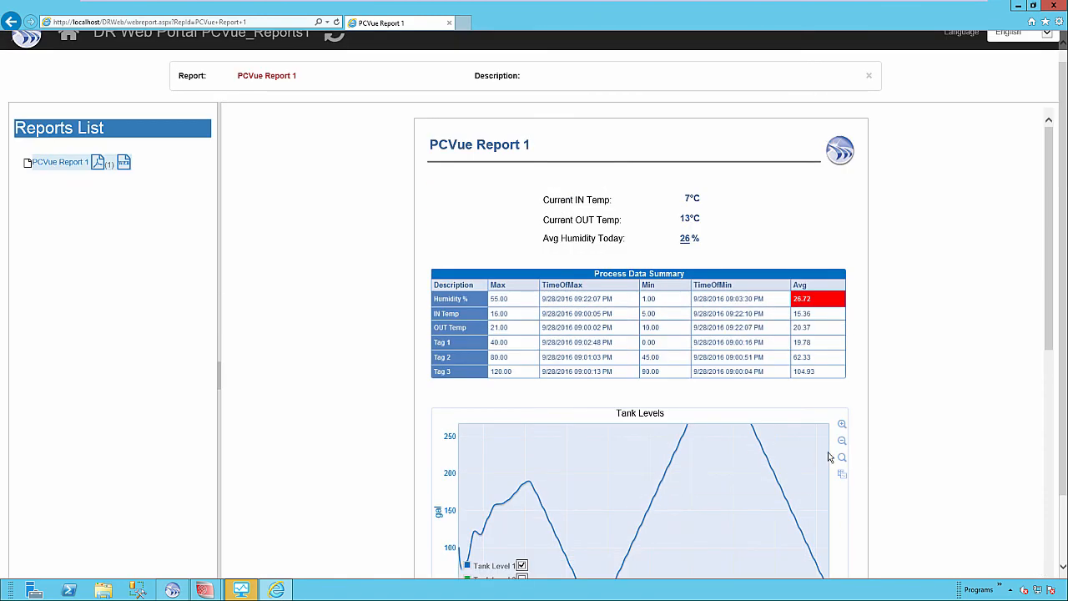
{"action": "left_click", "coordinate": [844, 472]}
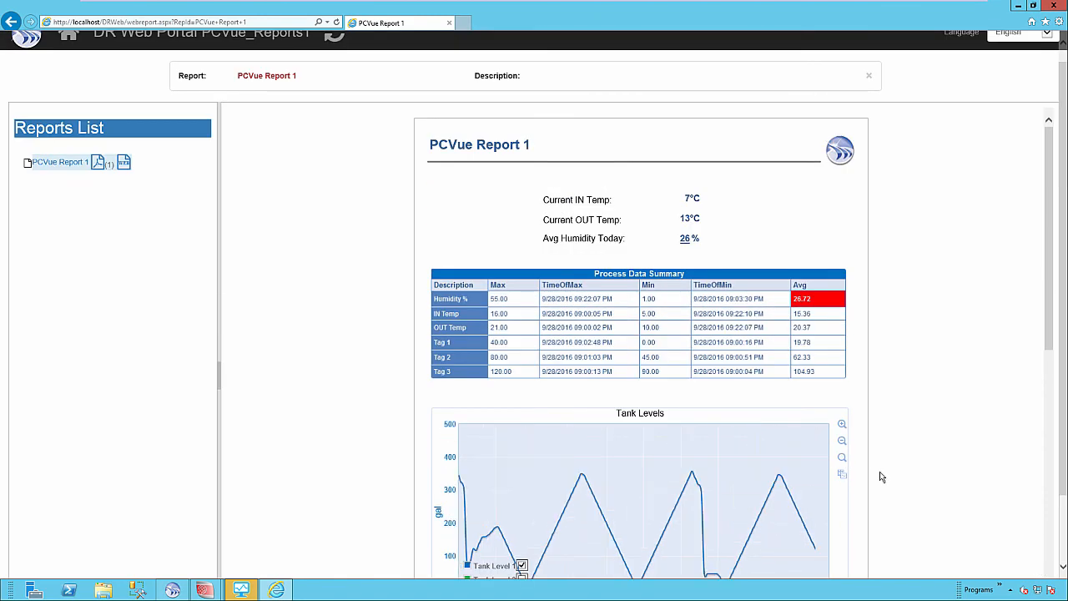